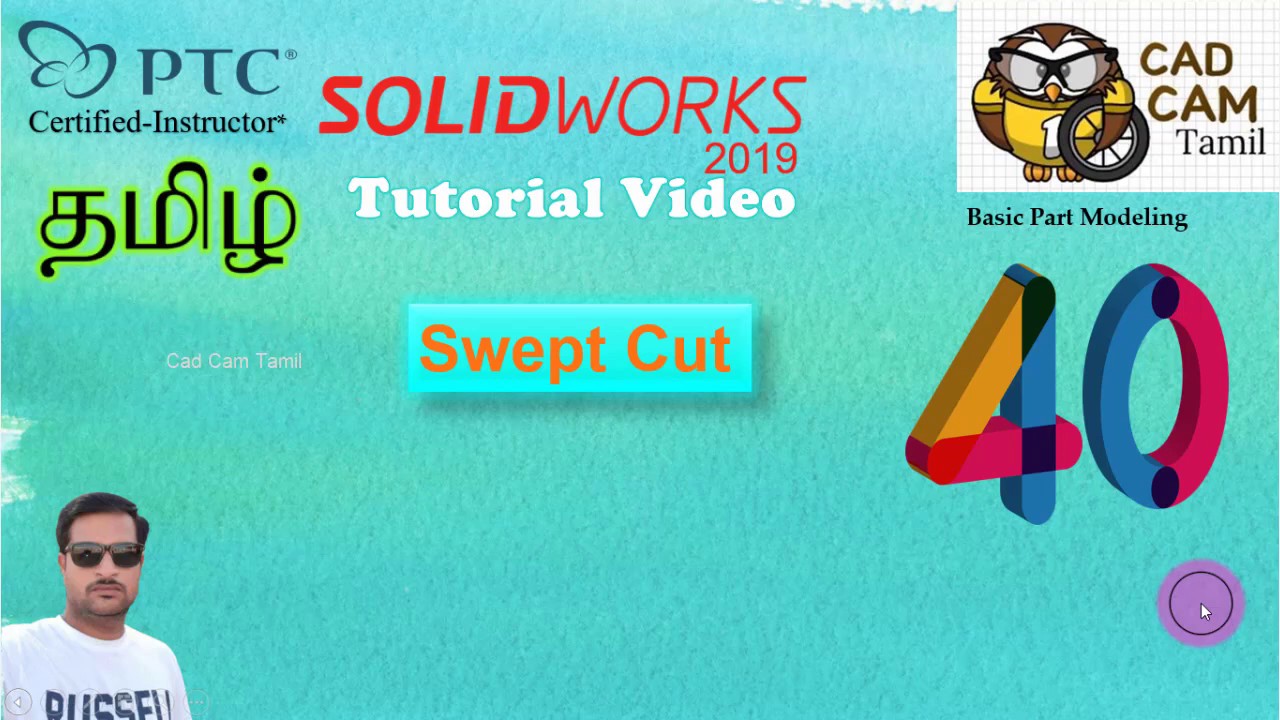
Advance past the intro slide to reach the empty SOLIDWORKS 2019 start window
click(1201, 603)
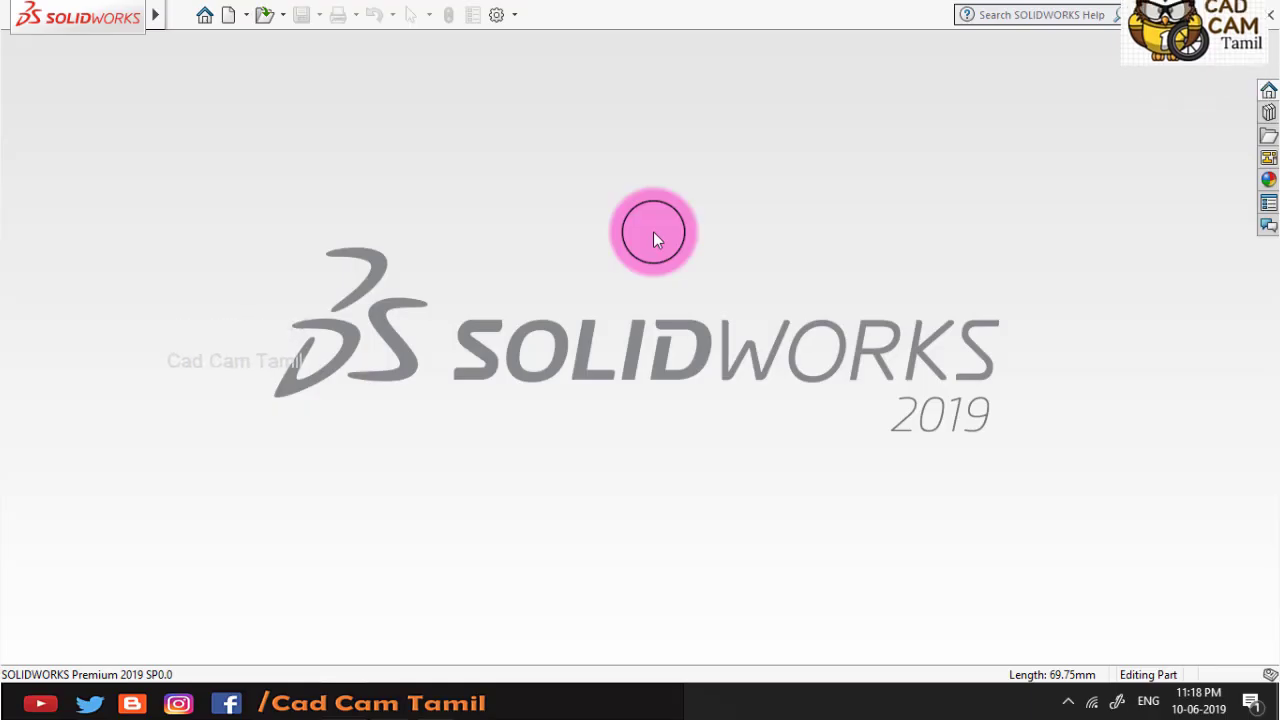
Create a new blank Part document, Part3, and select the Top Plane
click(228, 14)
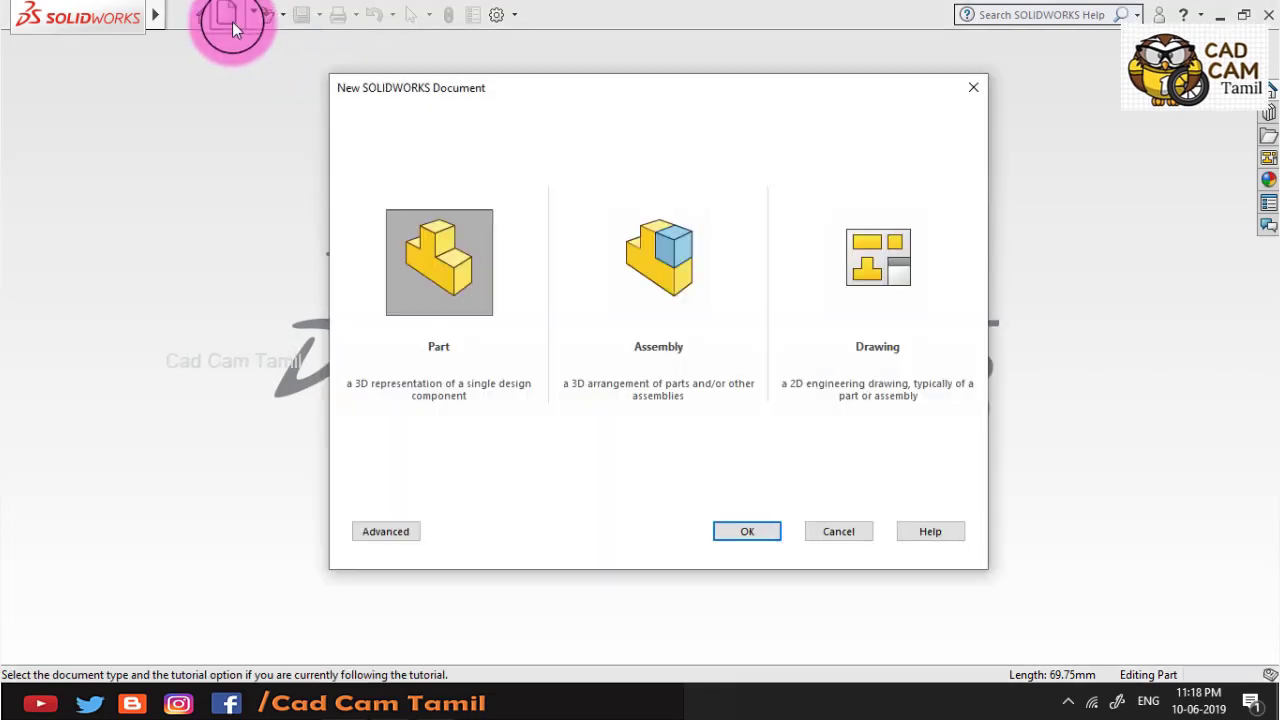
click(425, 280)
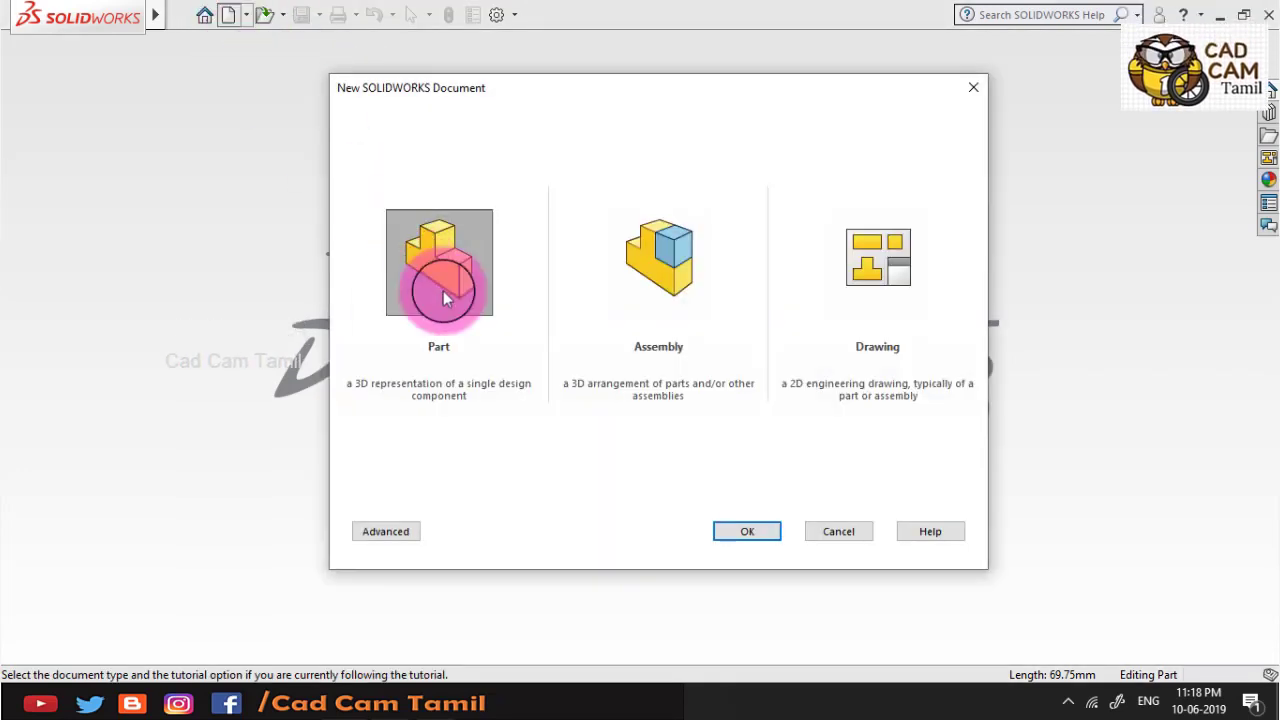
click(760, 541)
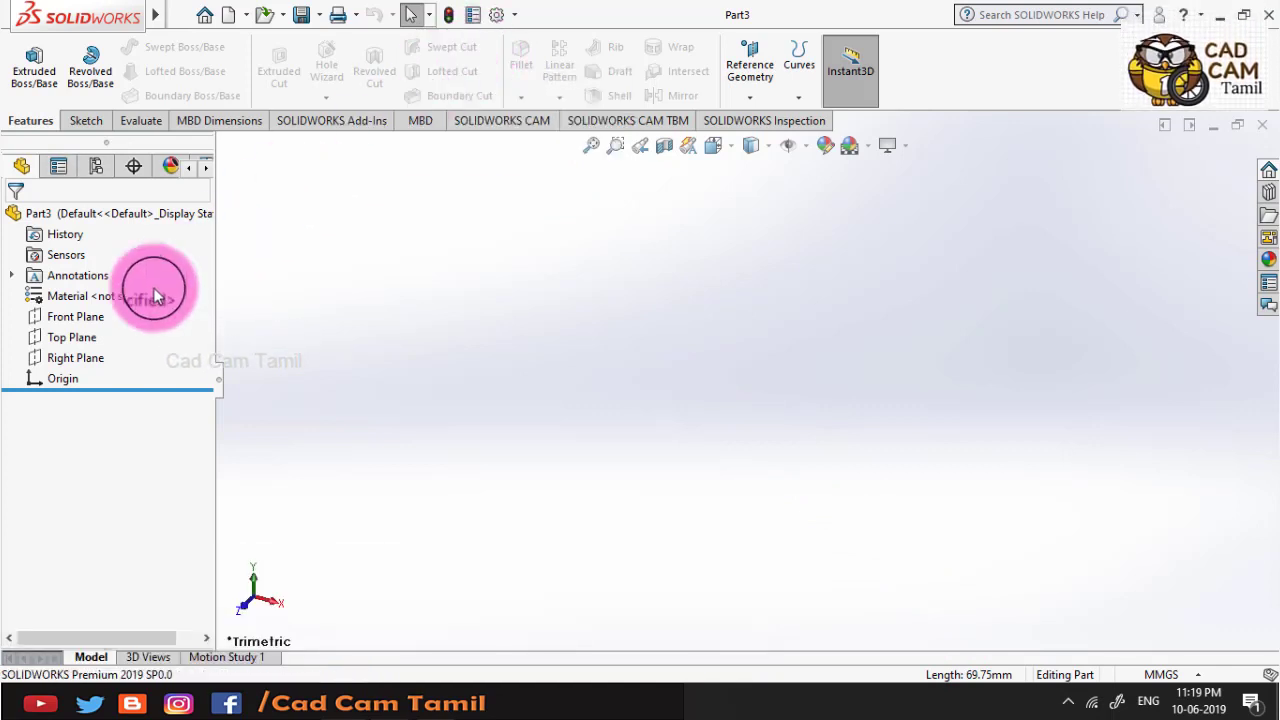
click(86, 338)
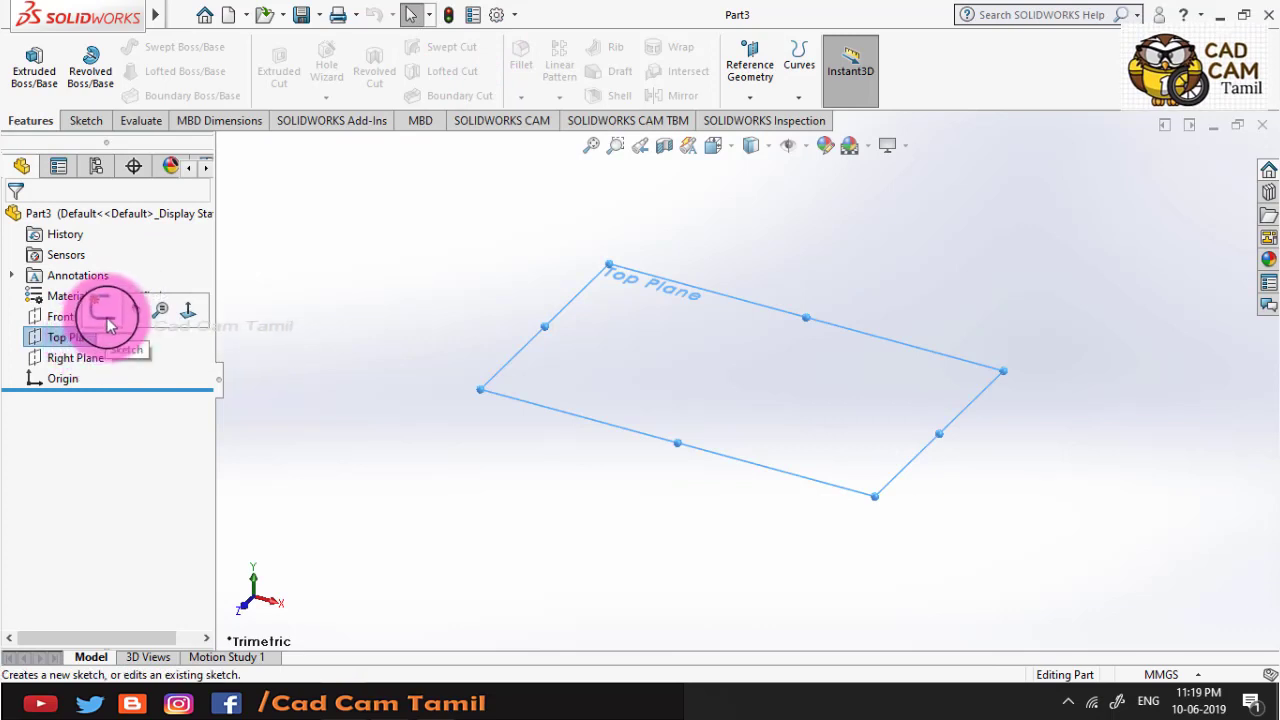
Sketch a corner rectangle from the origin on the Top Plane
click(106, 313)
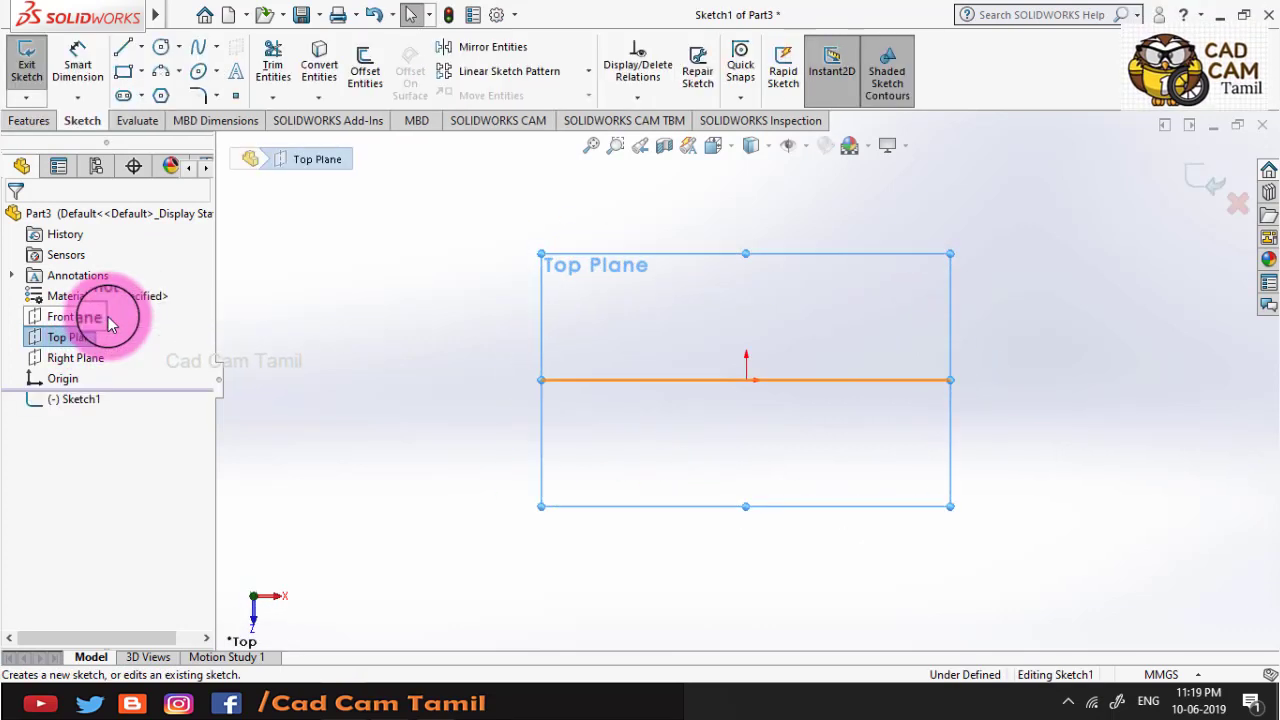
click(128, 76)
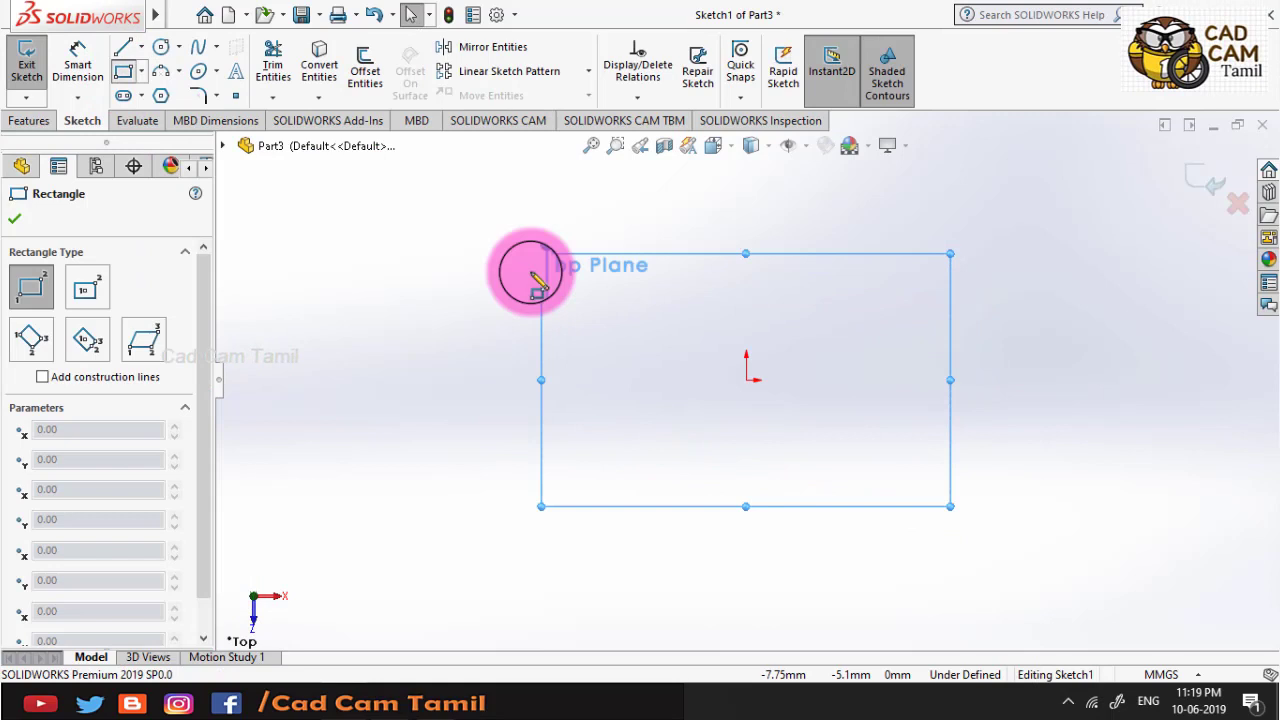
click(745, 380)
click(1102, 199)
click(1207, 184)
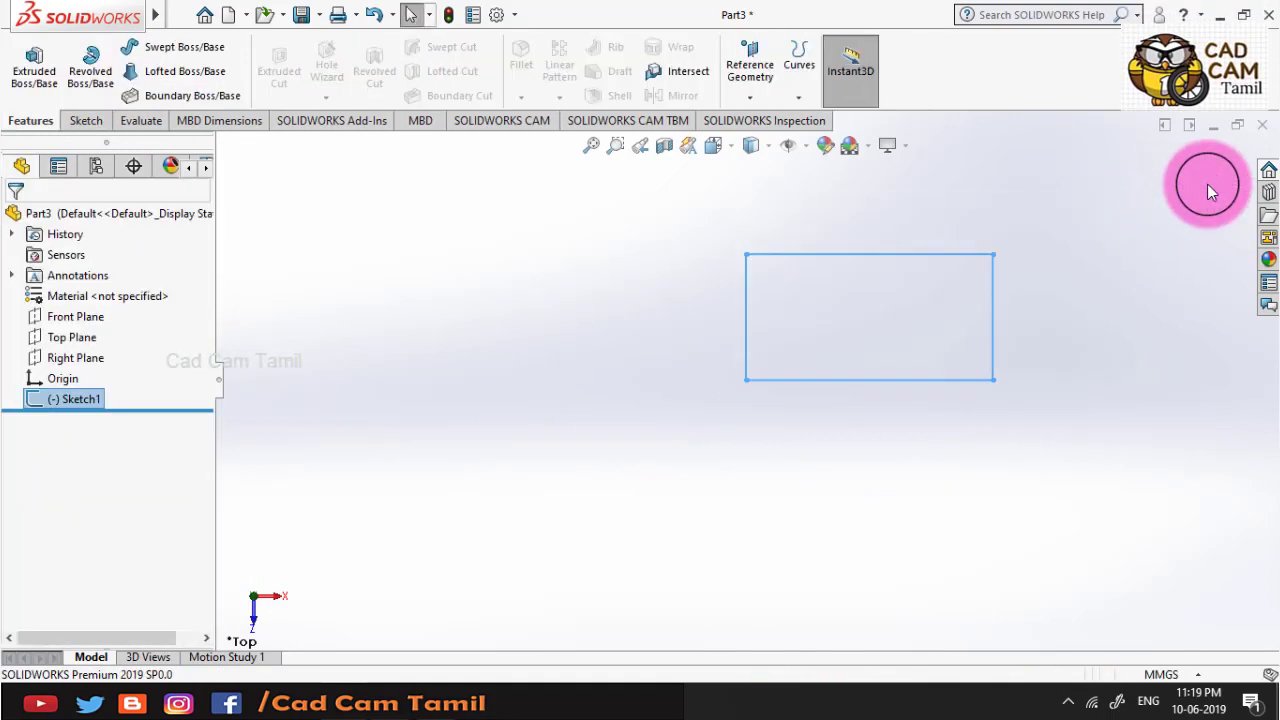
Extrude the rectangle 41 mm into the solid block Boss-Extrude1
key(f)
click(35, 68)
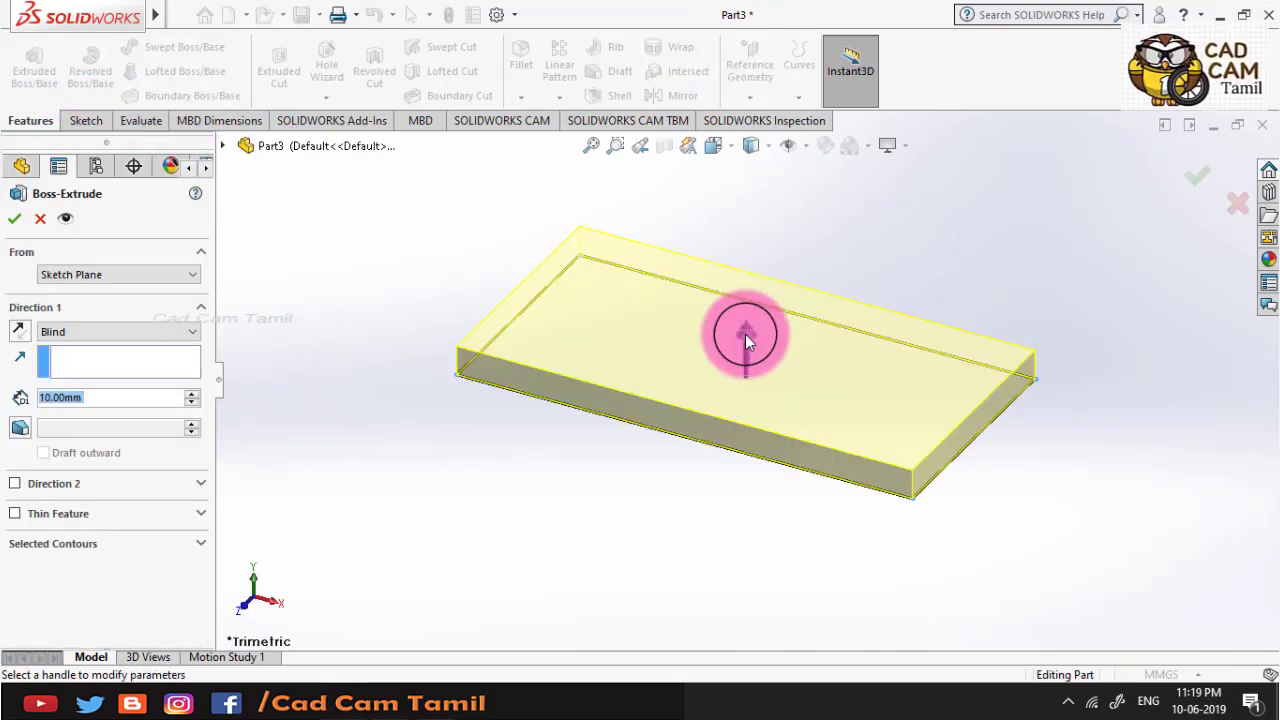
mouse_move(745, 335)
mouse_down()
mouse_move(758, 276)
mouse_move(751, 298)
mouse_up()
click(1206, 176)
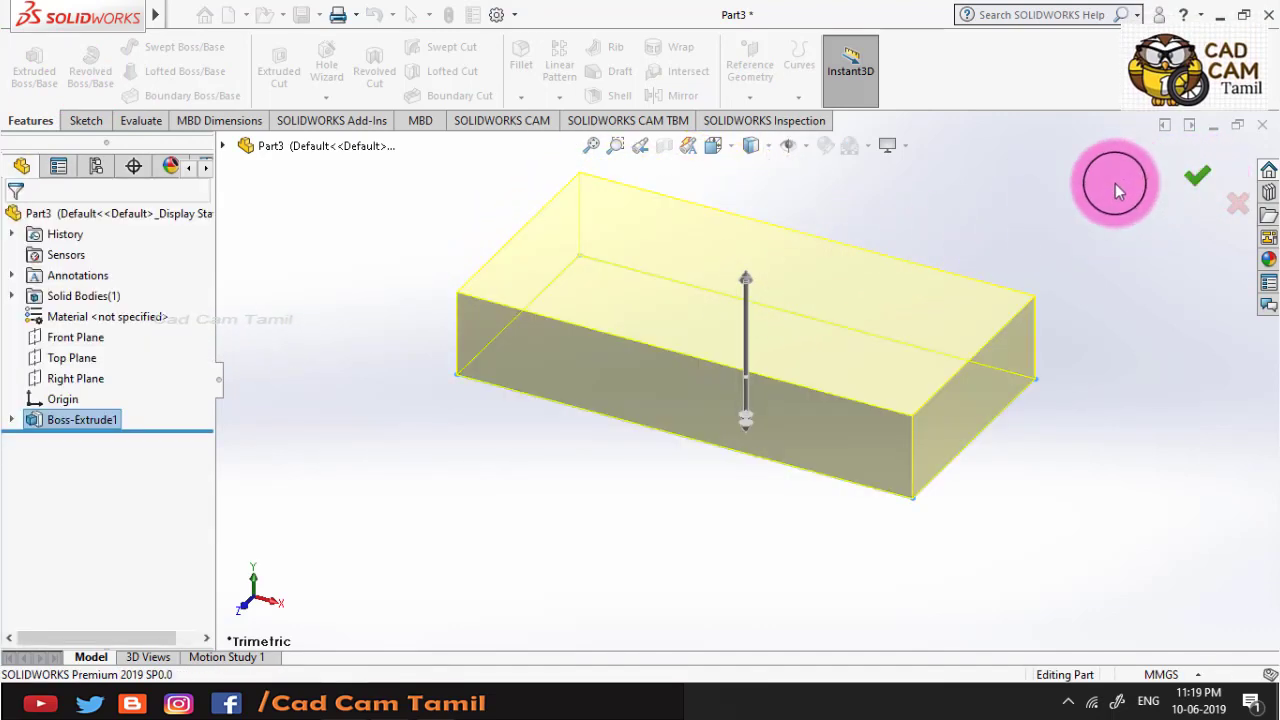
key(f)
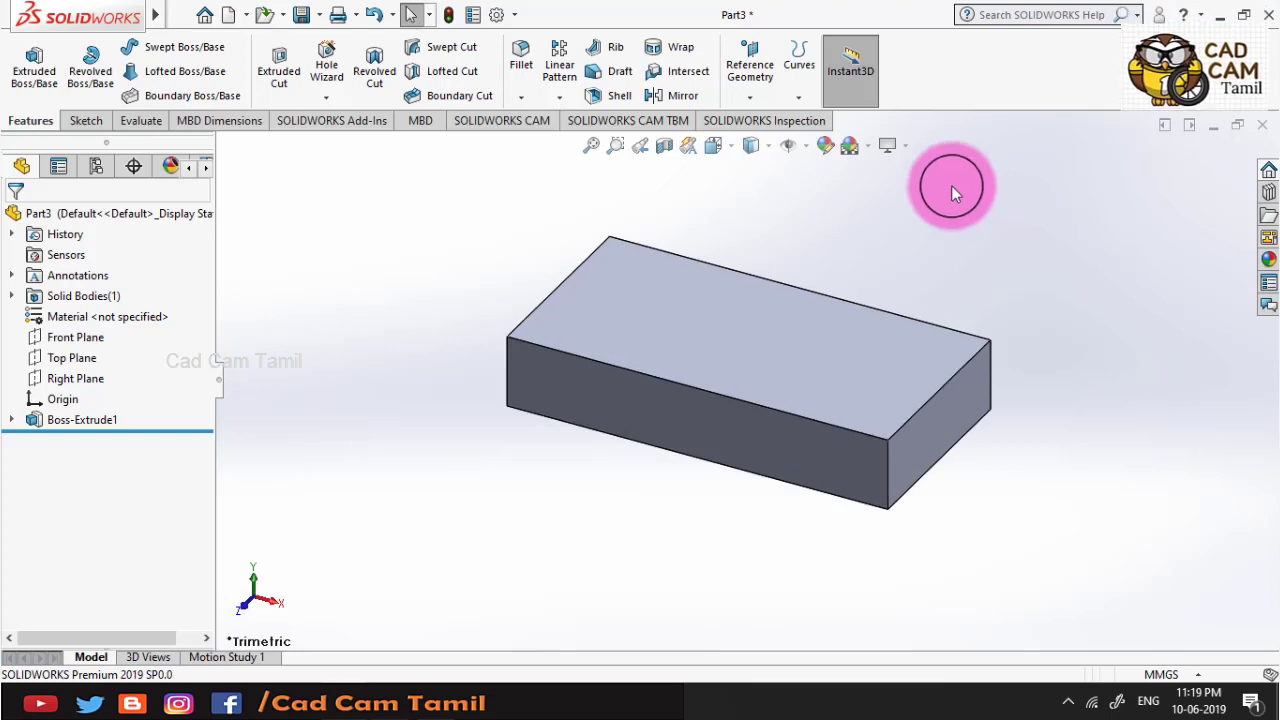
click(427, 55)
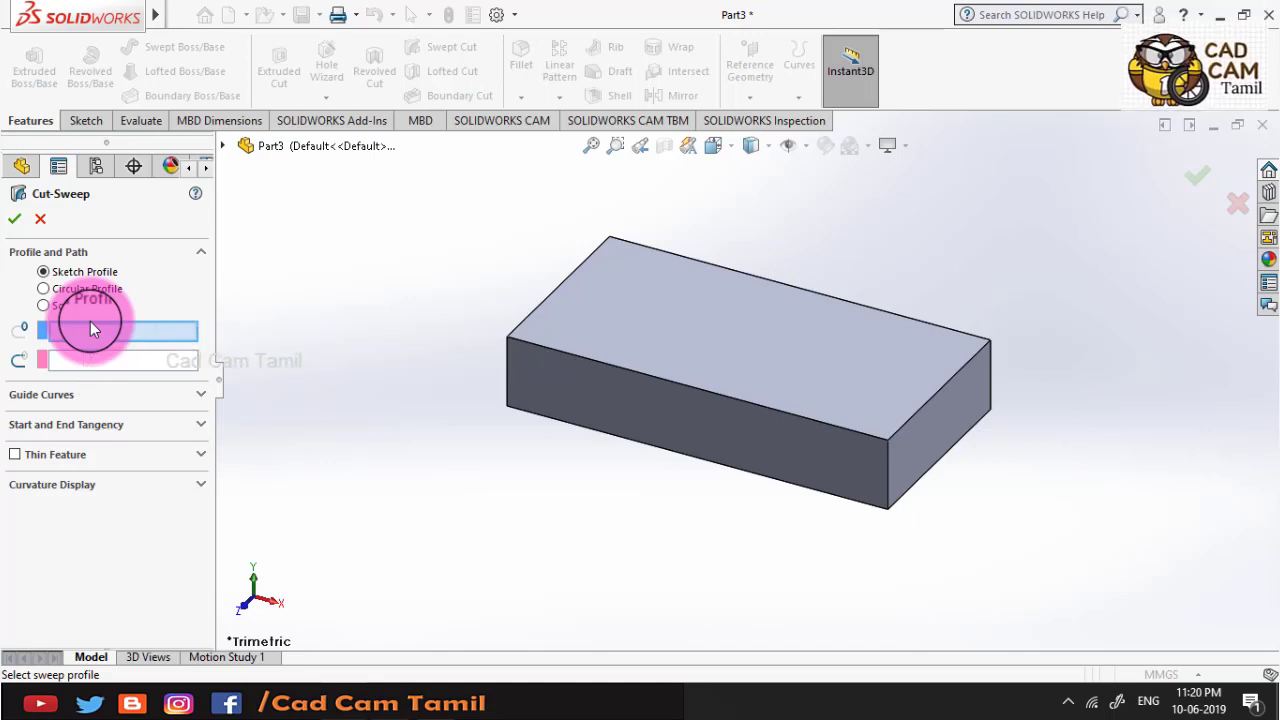
click(40, 222)
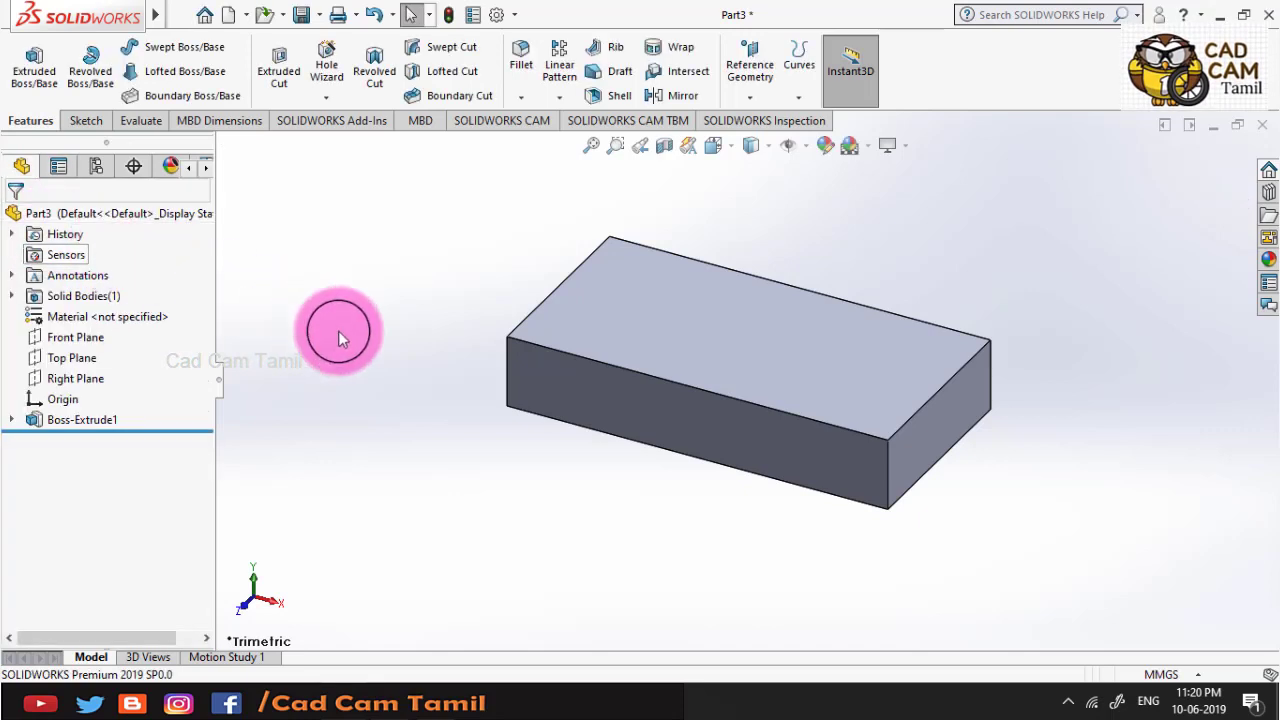
click(658, 326)
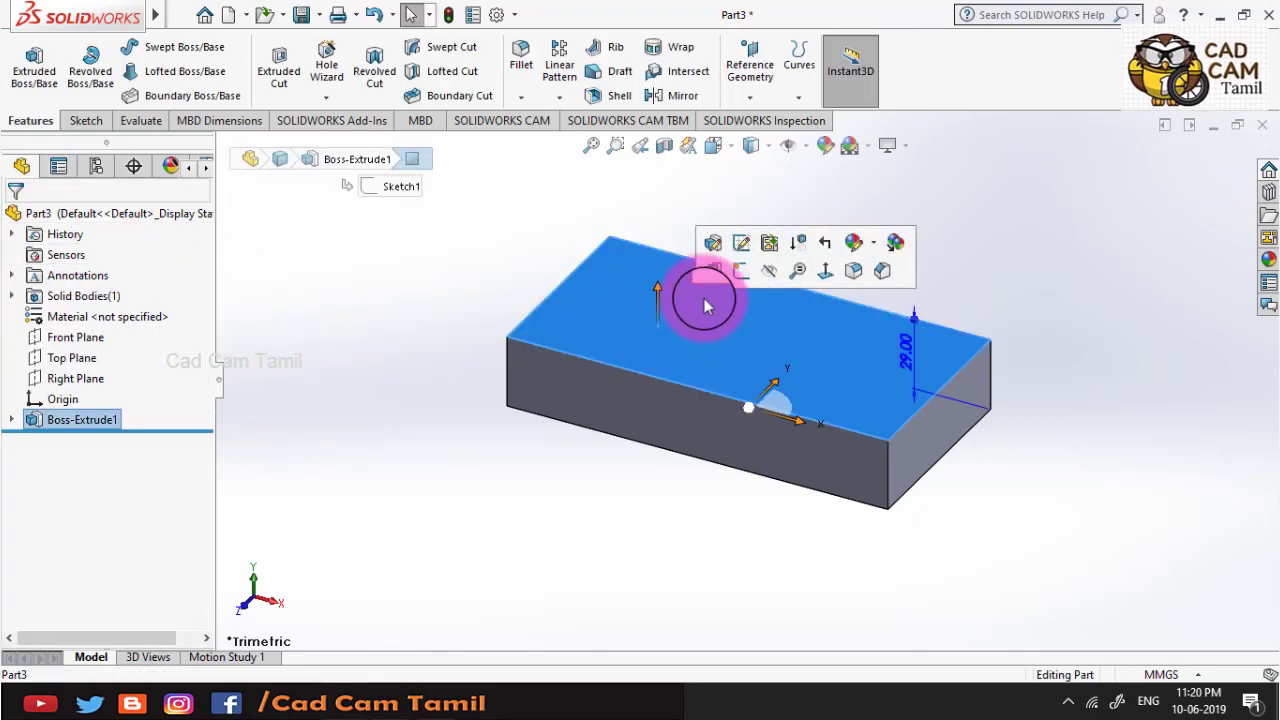
Convert the top face's four edges into Sketch2, placed below Boss-Extrude1
click(740, 272)
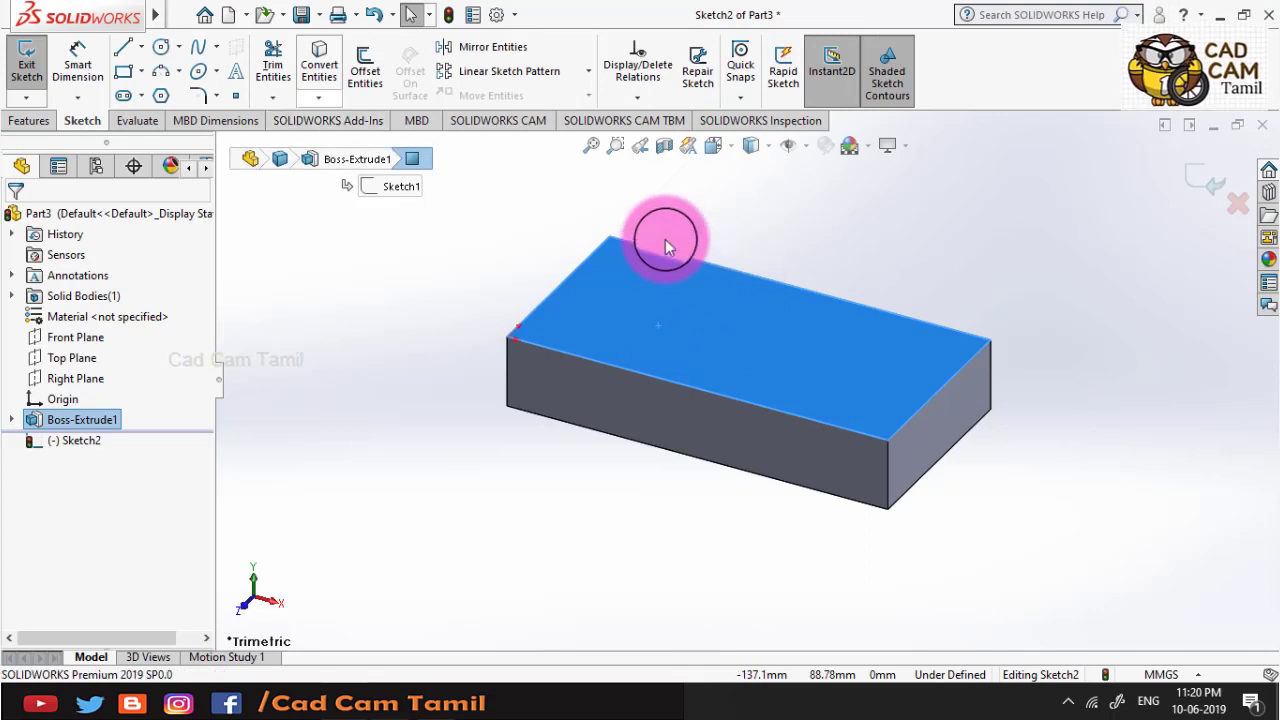
click(333, 80)
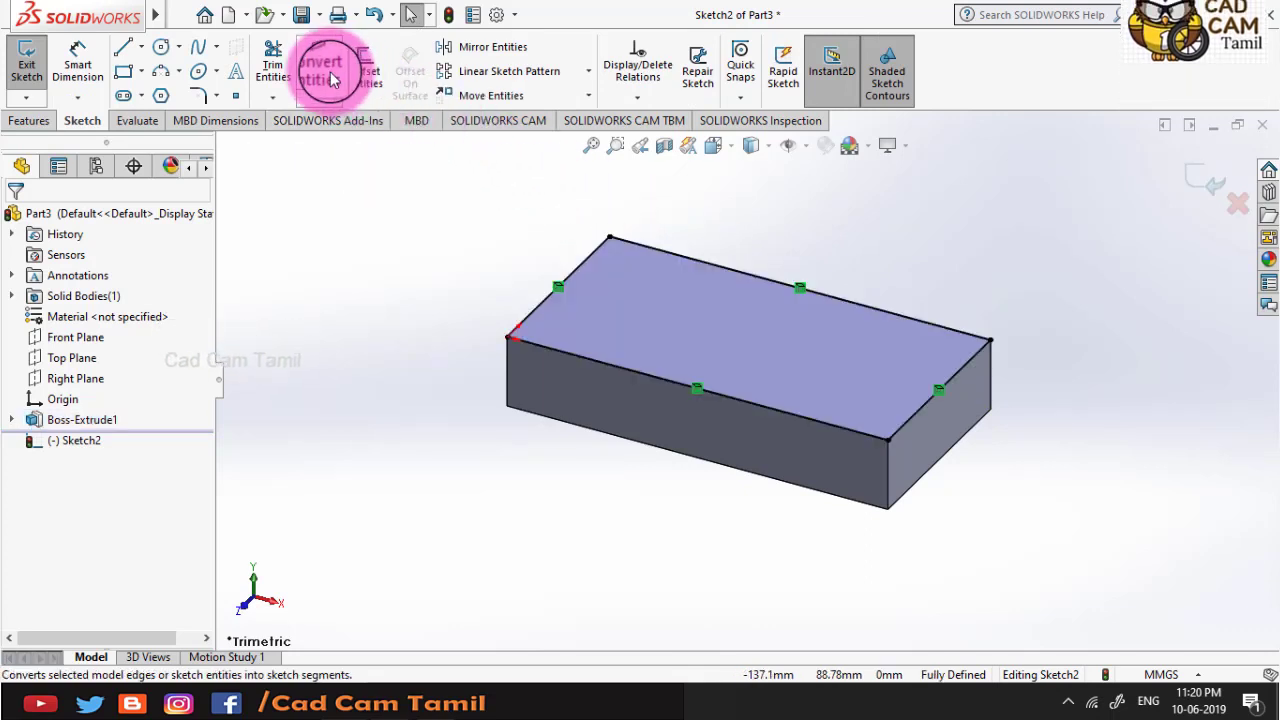
click(738, 367)
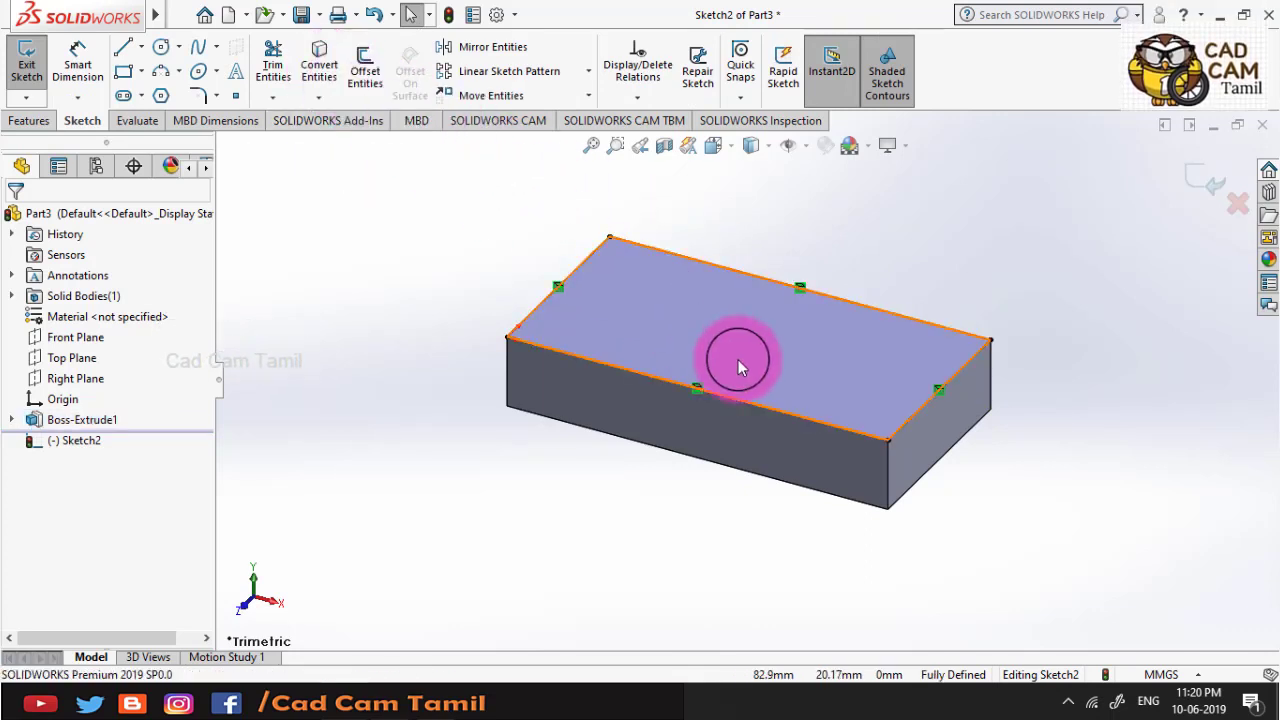
click(738, 367)
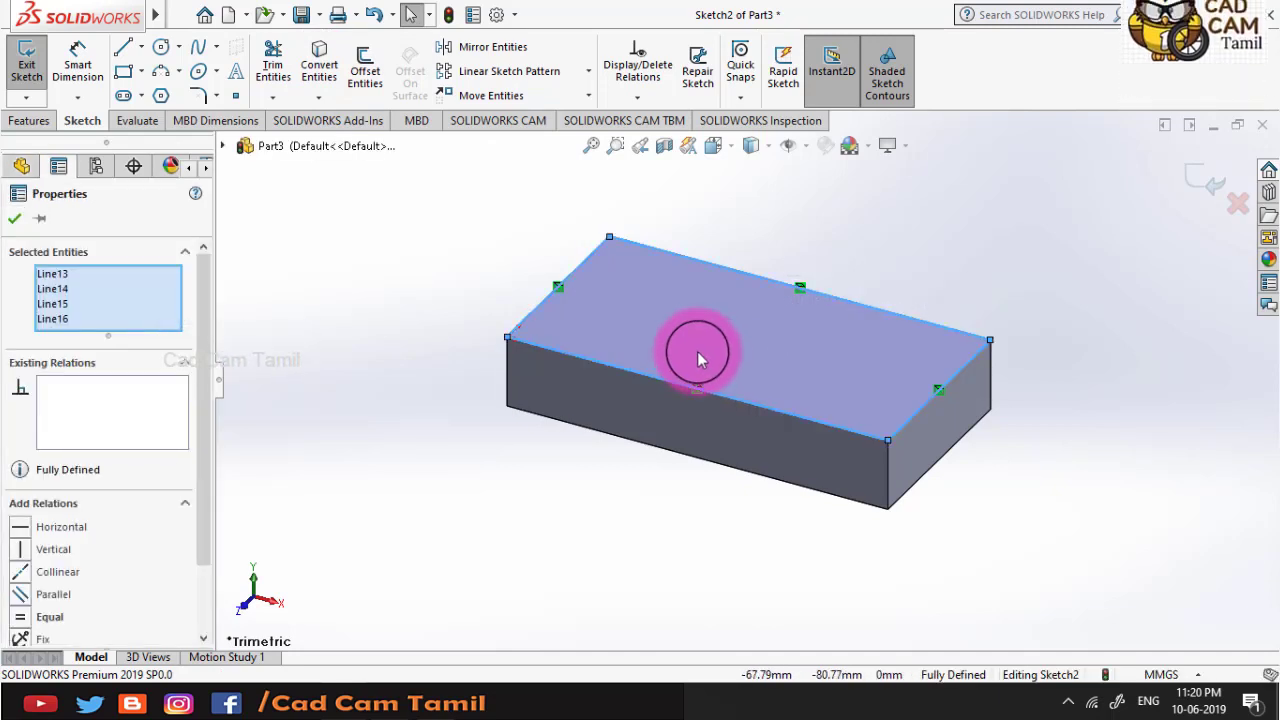
click(15, 219)
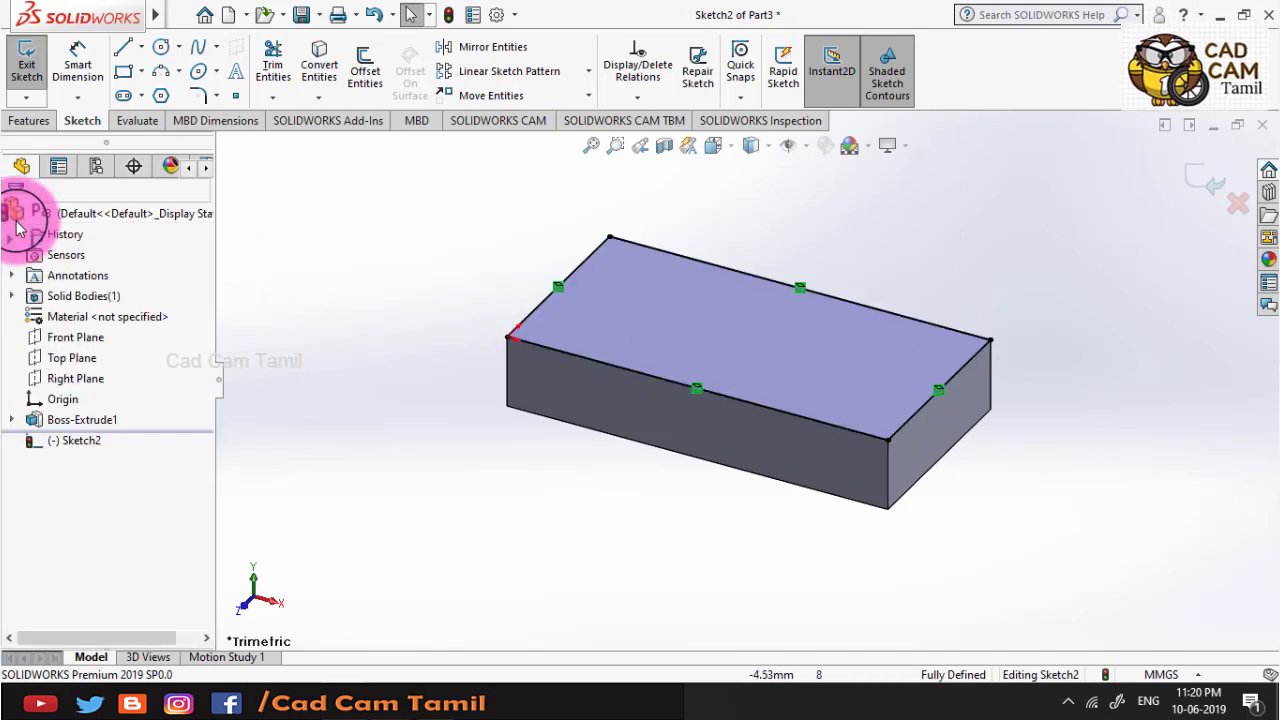
click(1195, 178)
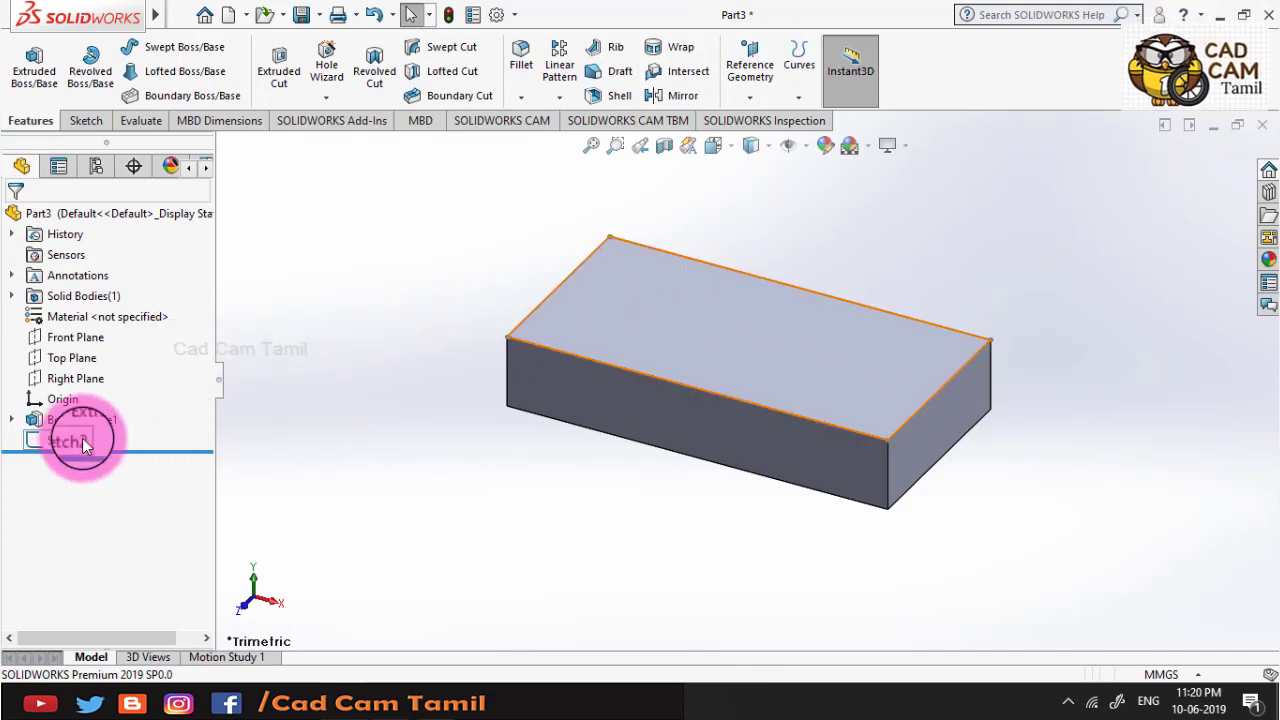
drag(82, 438, 67, 444)
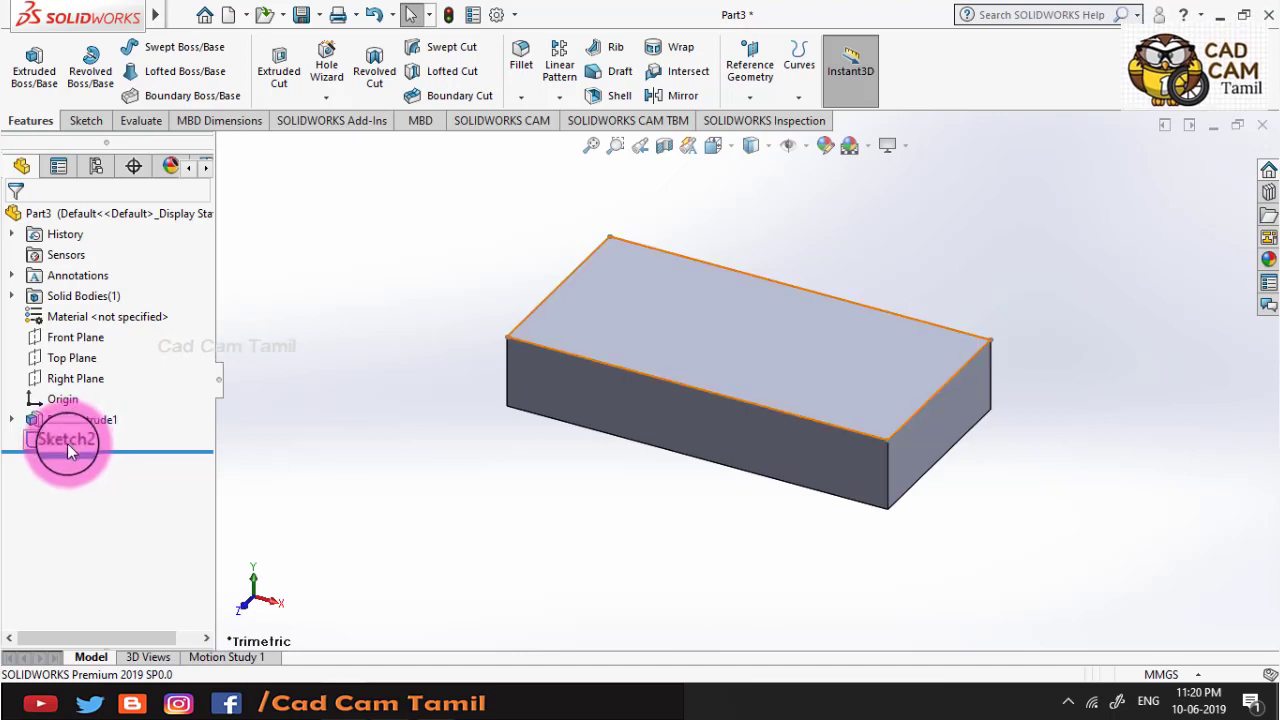
drag(67, 443, 67, 443)
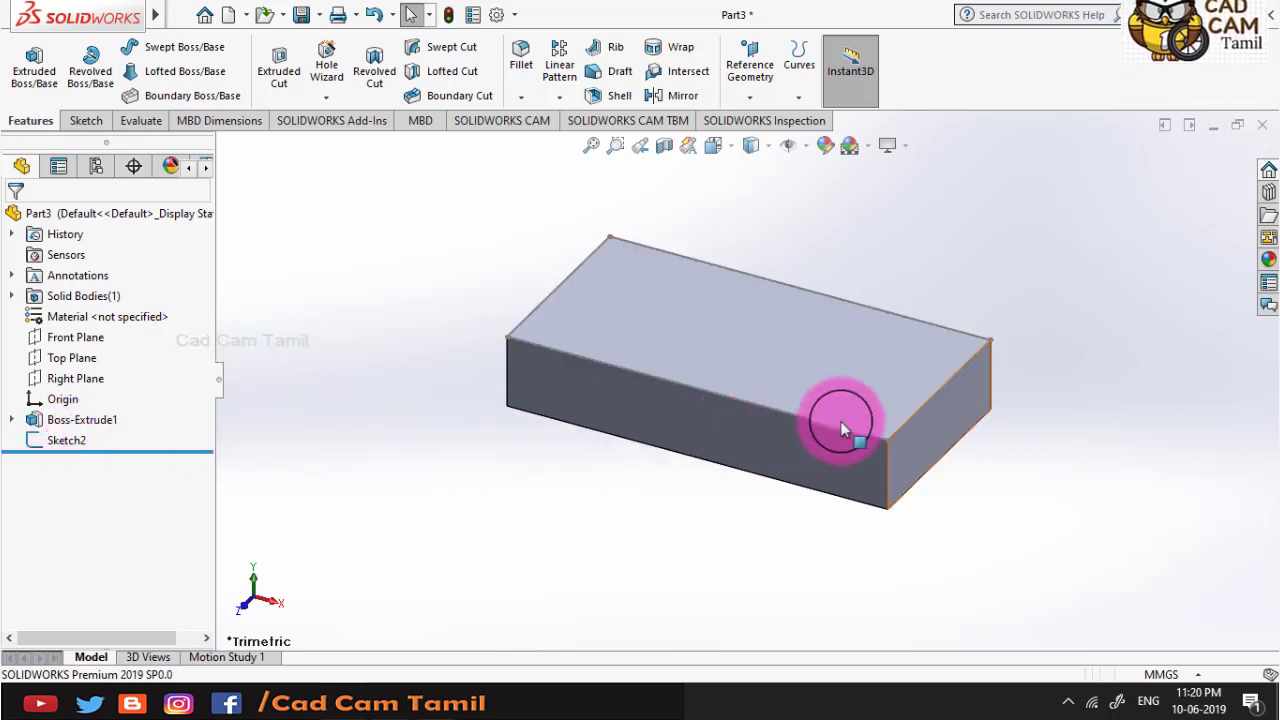
Start Sketch3 on the block's right end face, viewed face-on
click(923, 417)
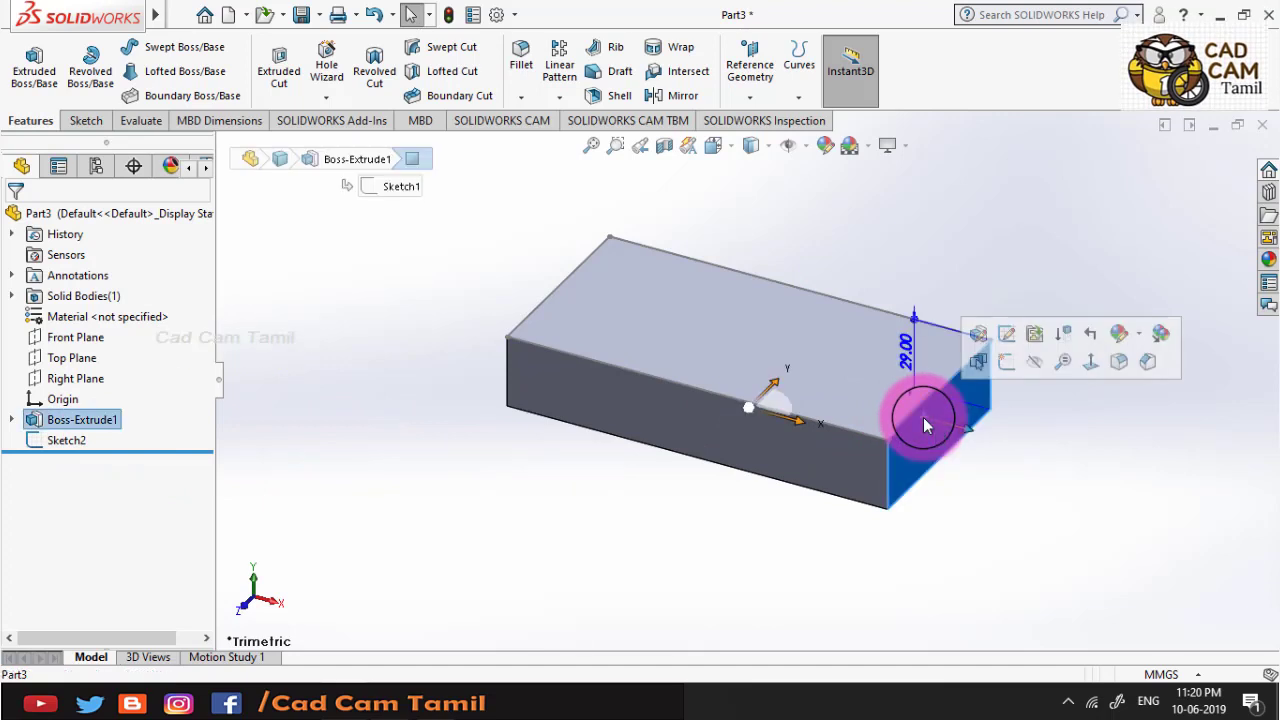
click(1006, 360)
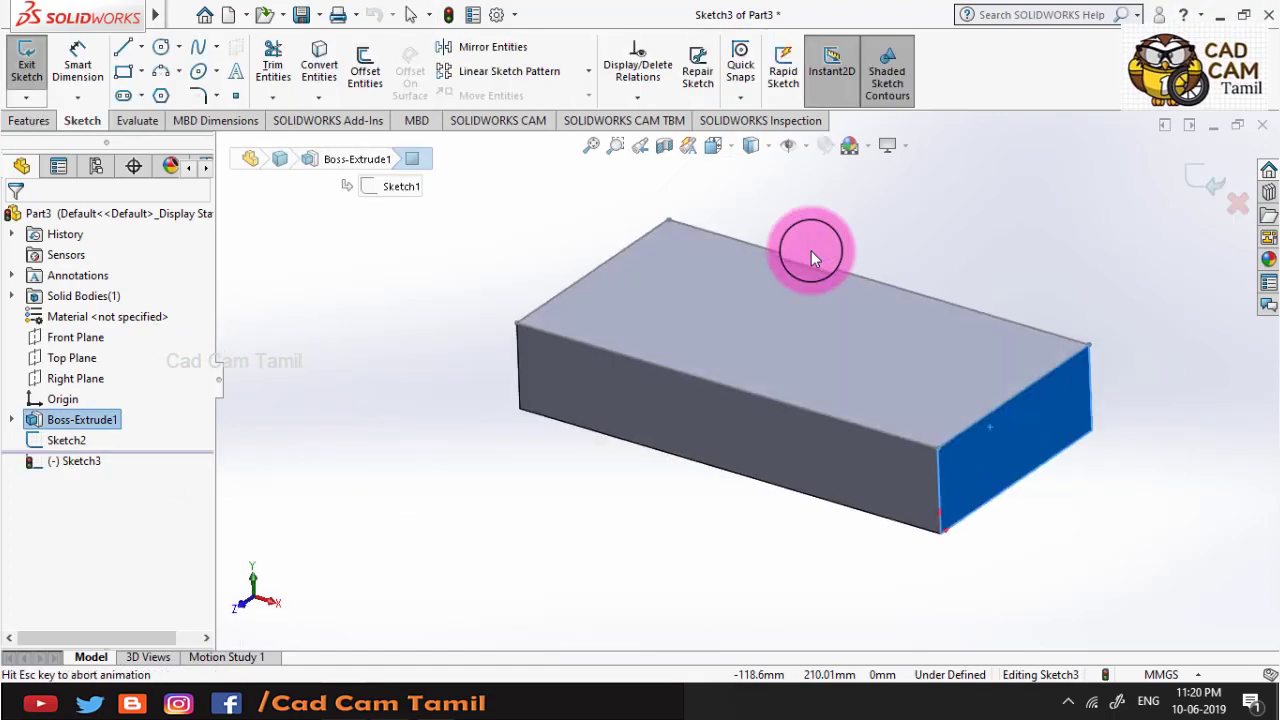
click(166, 88)
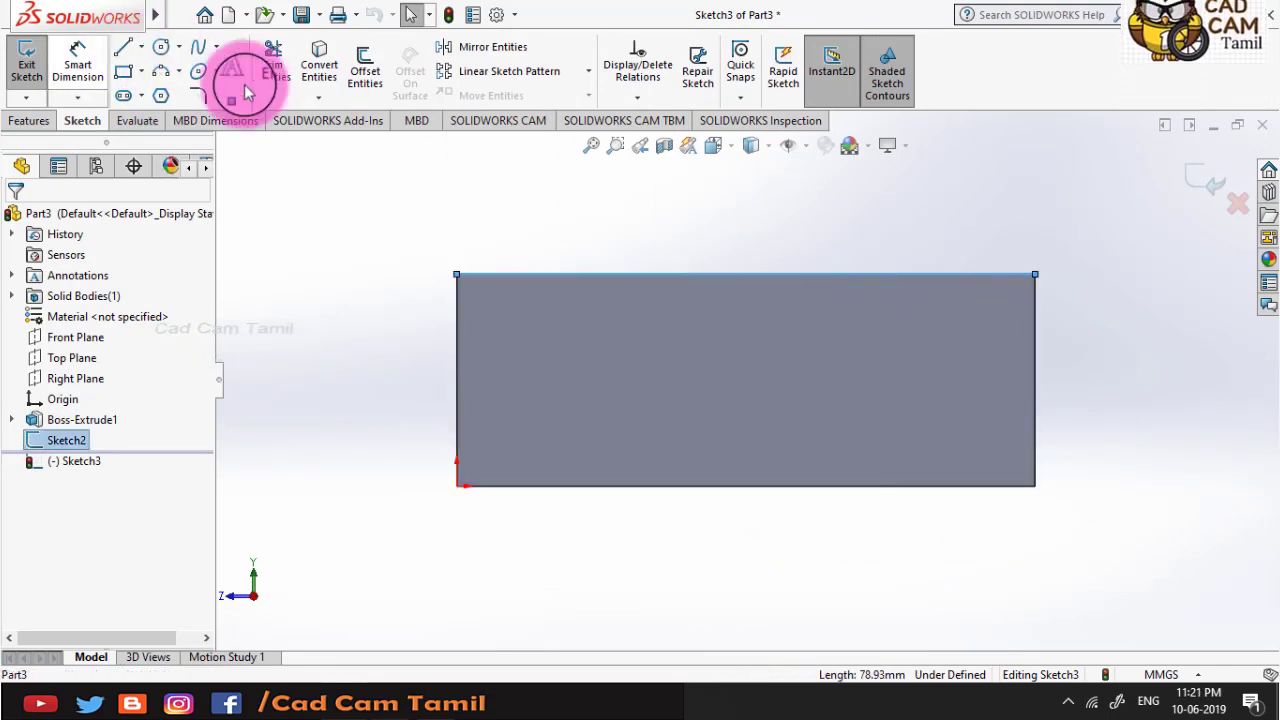
click(123, 47)
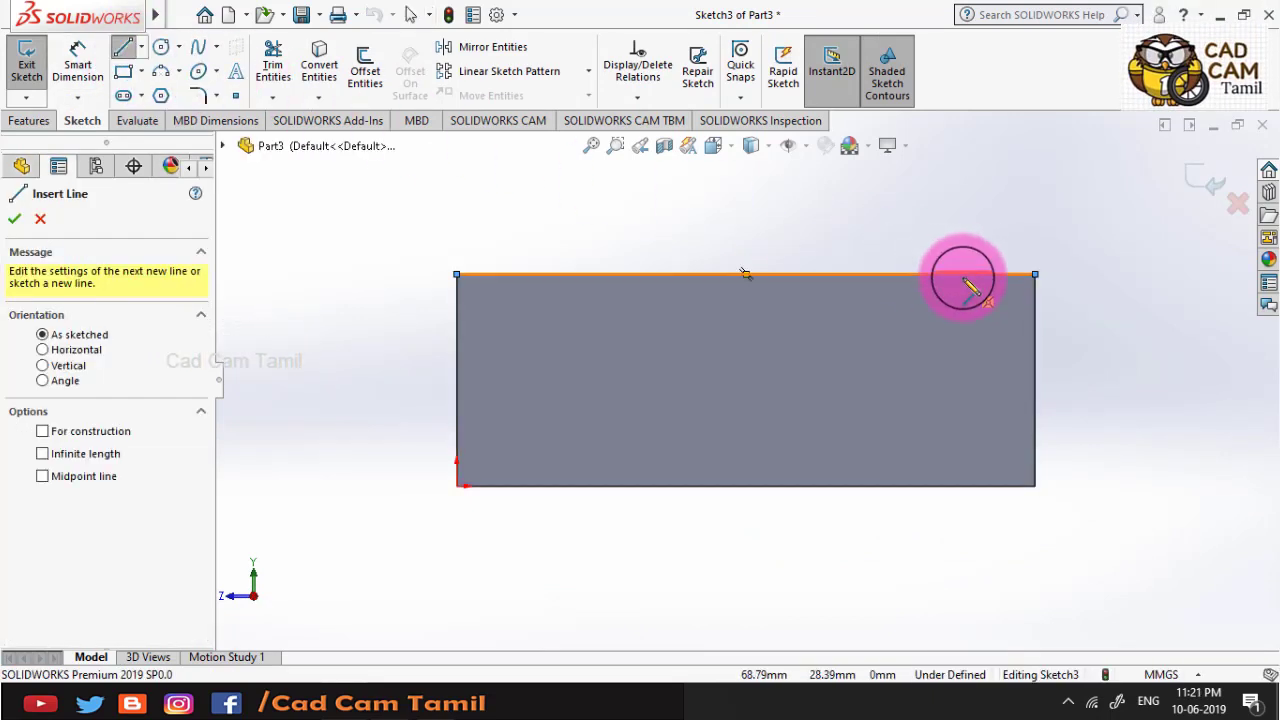
Draw a closed line profile at the end face's top corner and exit the sketch
click(963, 275)
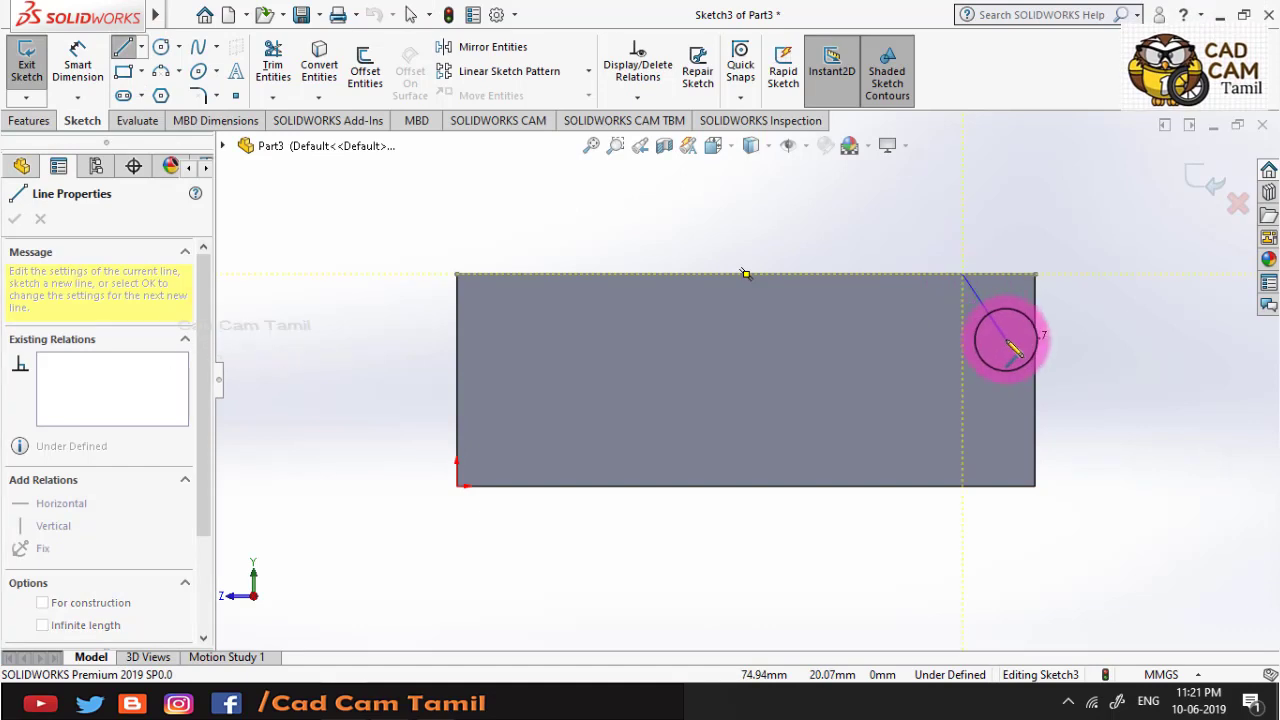
click(1005, 441)
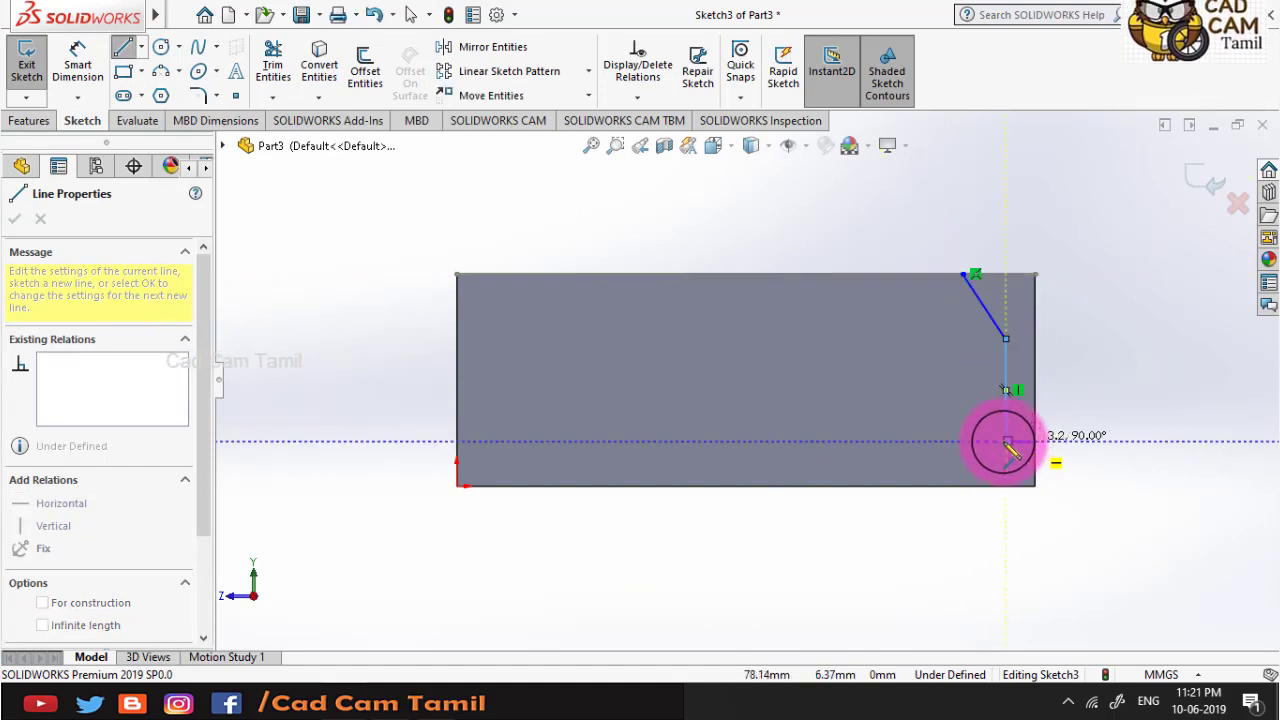
click(1035, 441)
click(1035, 274)
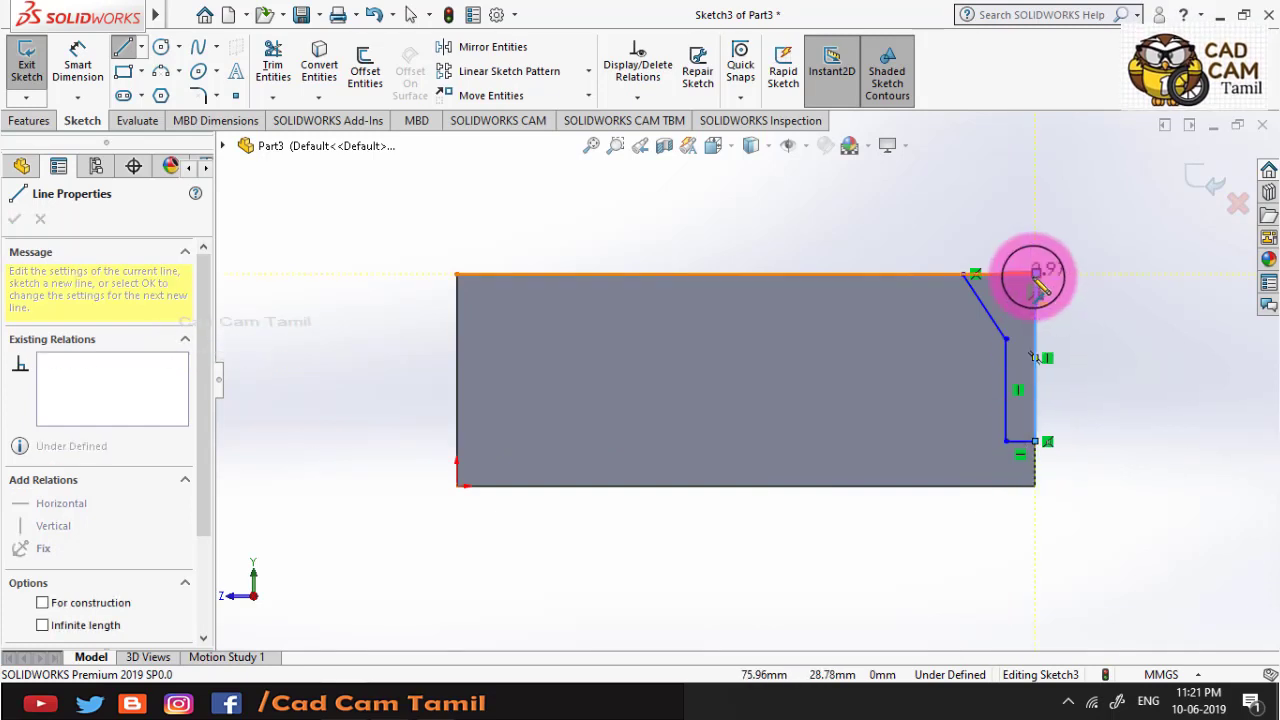
click(962, 274)
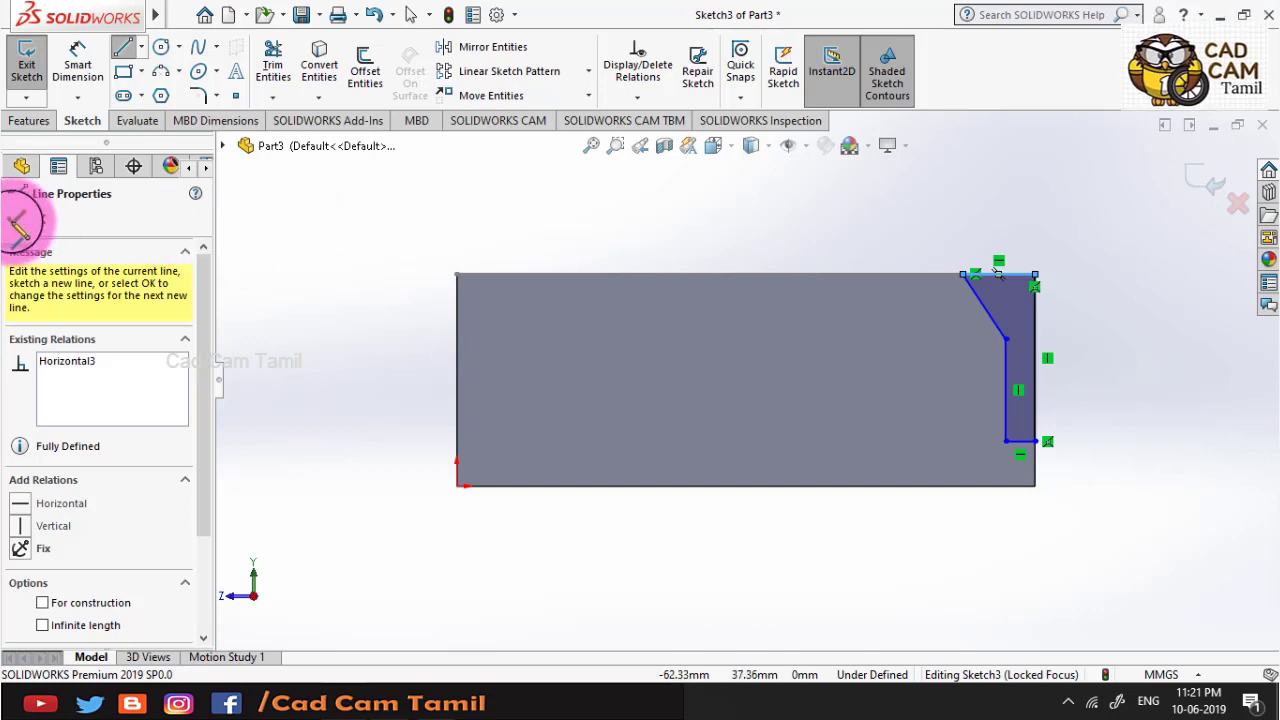
click(15, 222)
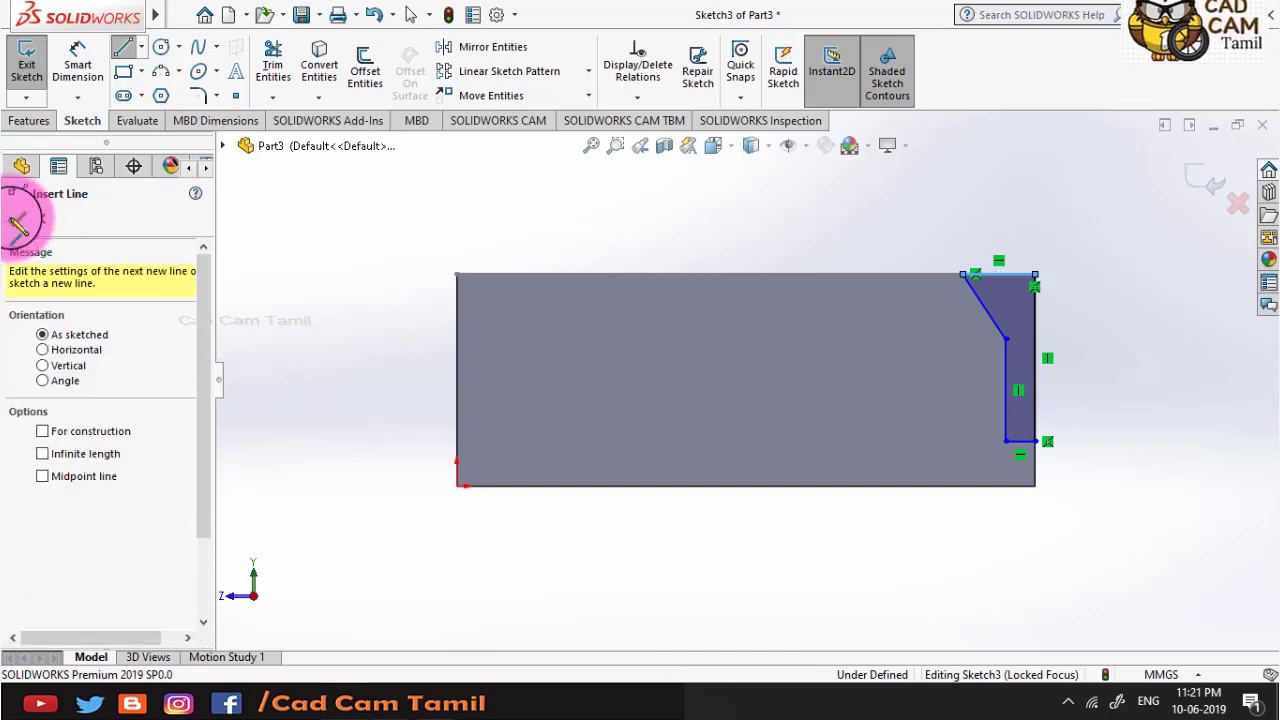
click(24, 225)
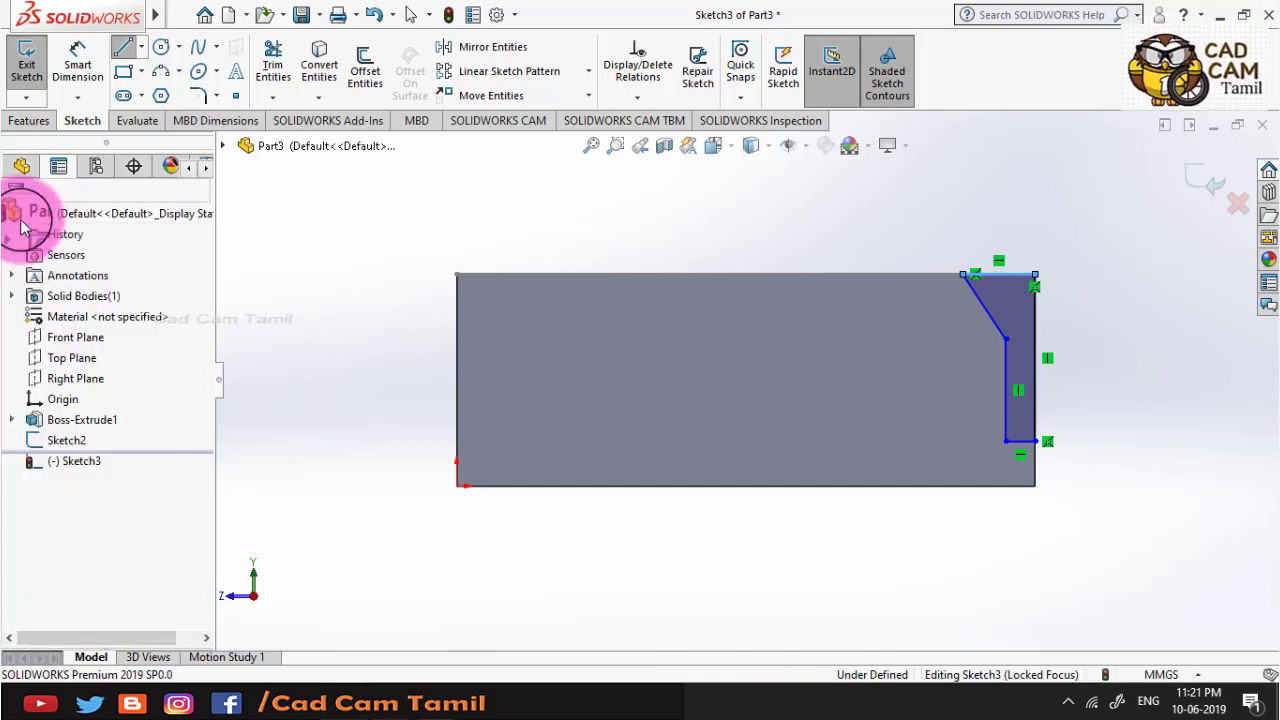
middle_drag(567, 290, 568, 298)
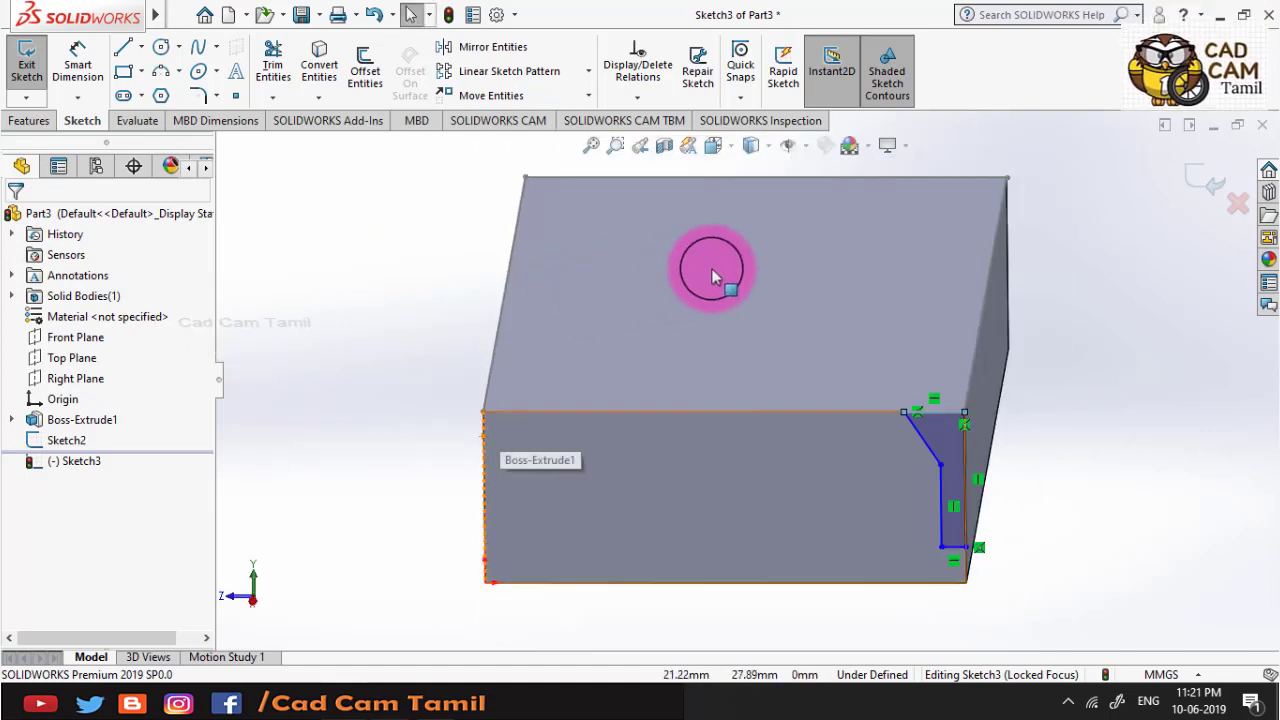
click(1210, 181)
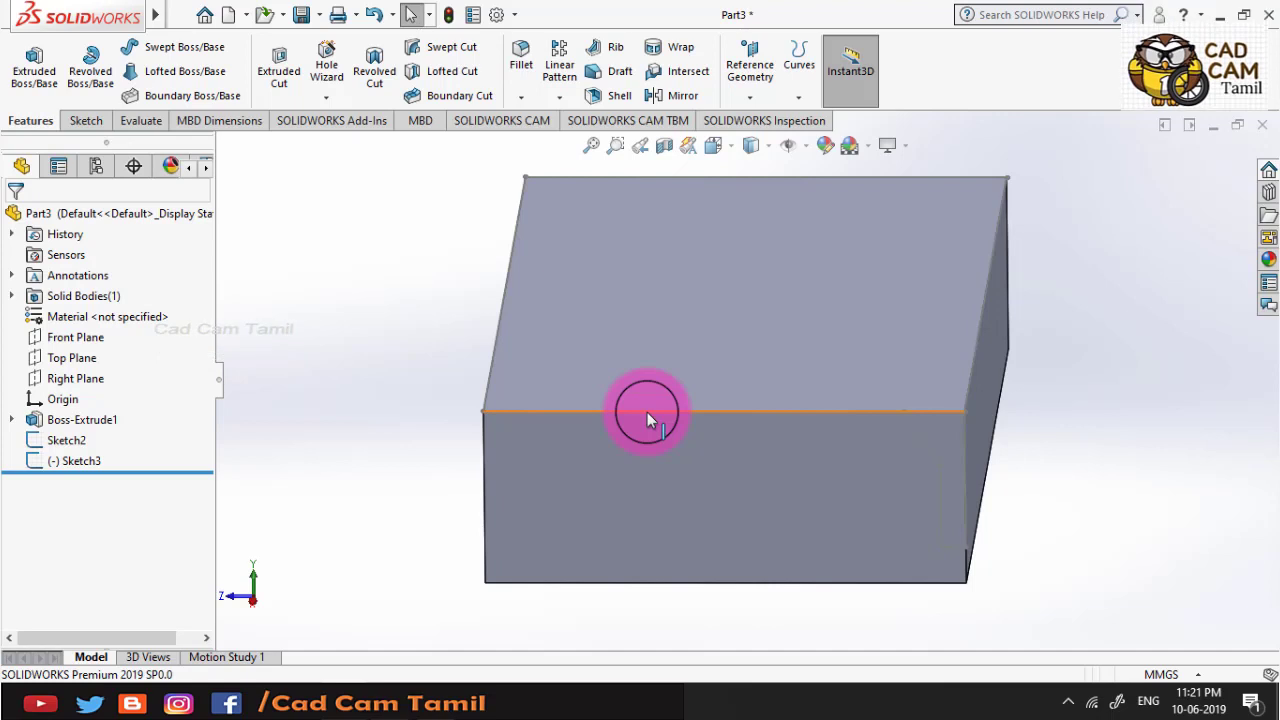
Sweep-cut the Sketch3 profile along the Sketch2 outline path, creating the stepped rim Cut-Sweep1
click(430, 47)
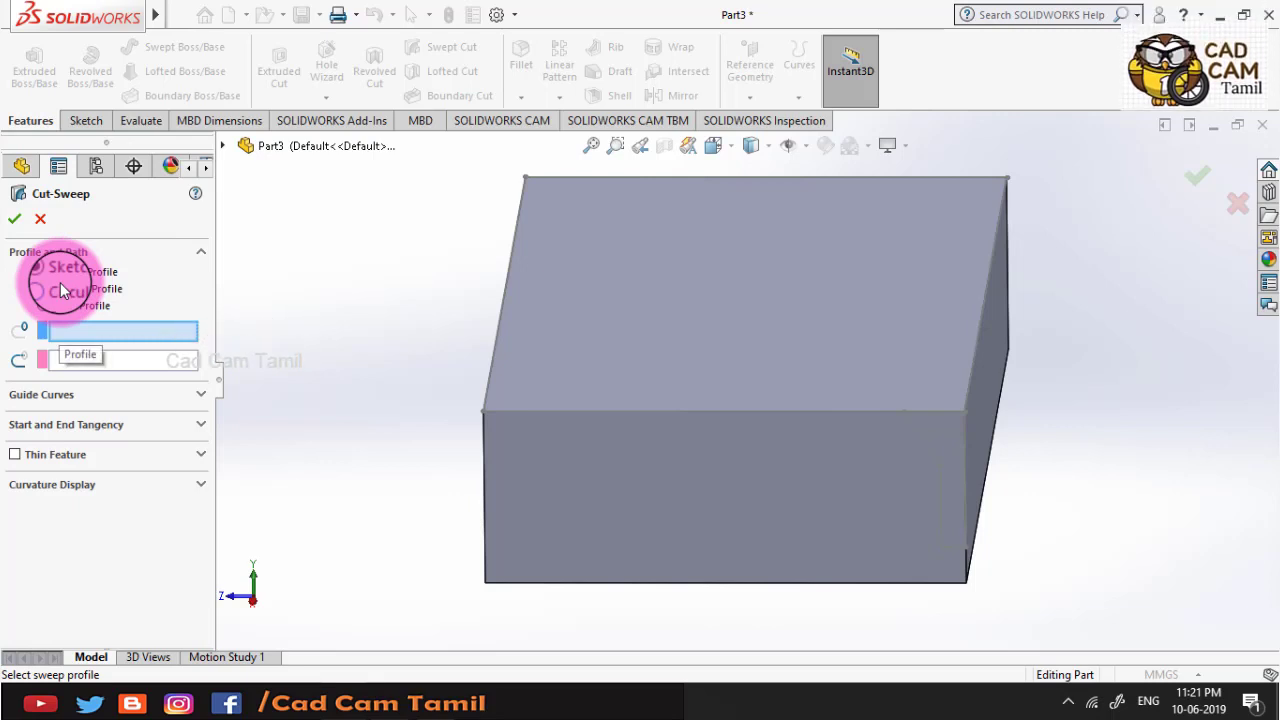
click(944, 482)
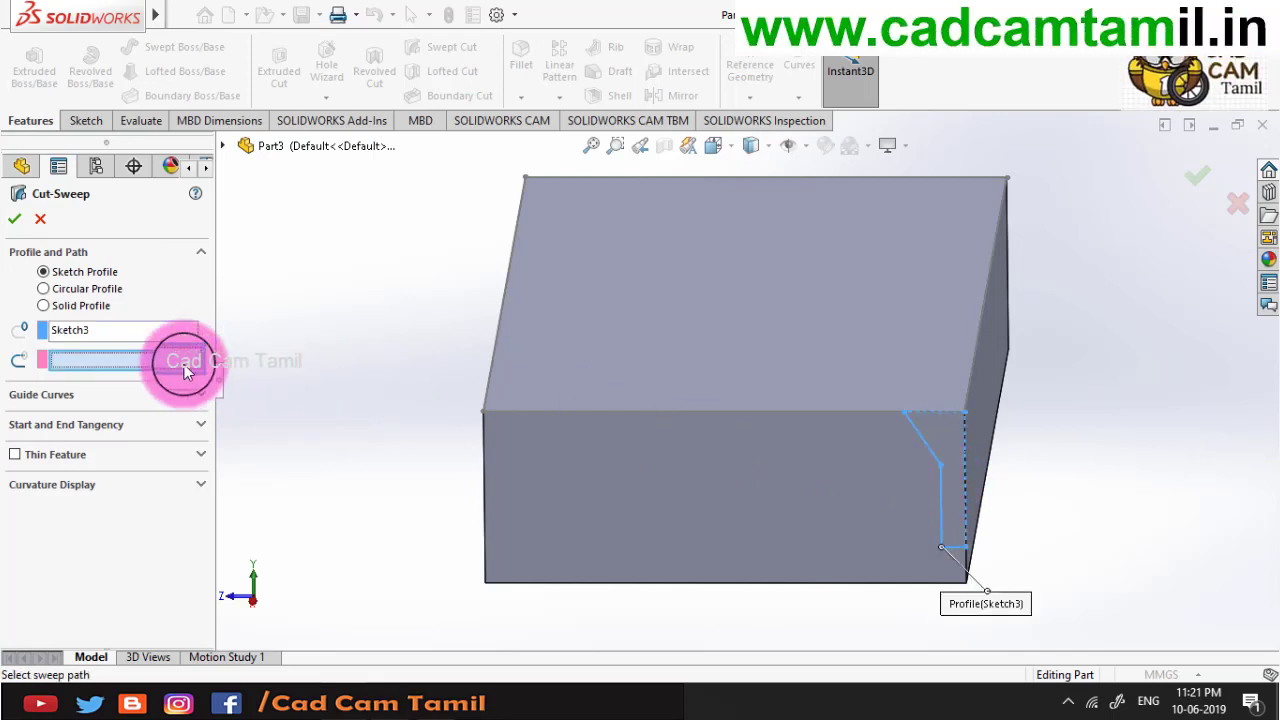
click(978, 338)
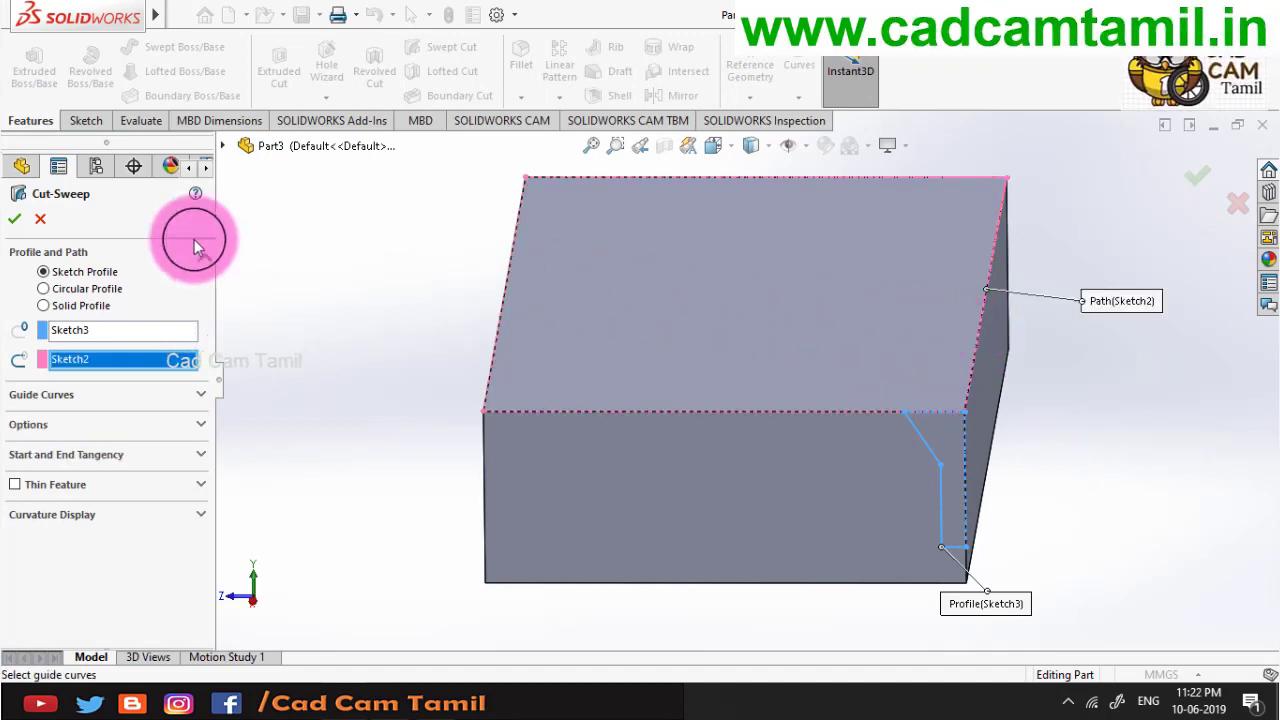
click(14, 218)
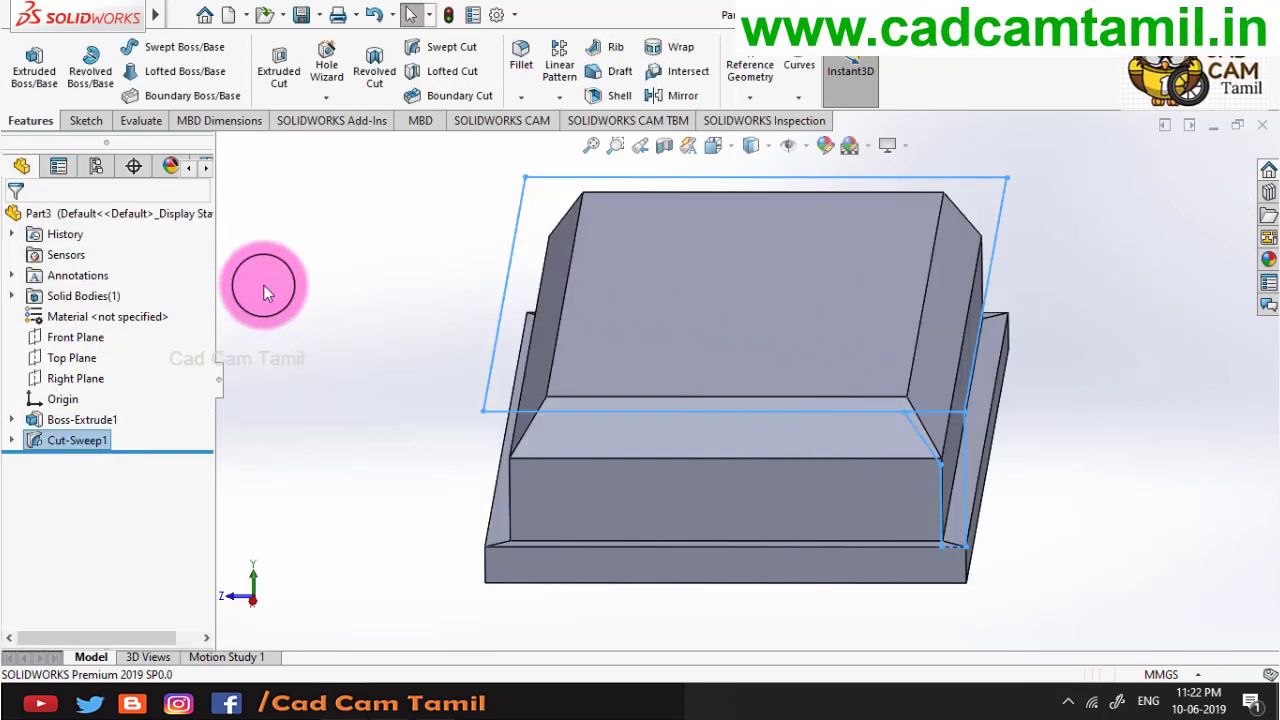
middle_drag(354, 271, 572, 435)
scroll(573, 435, up, 3)
scroll(572, 434, up, 3)
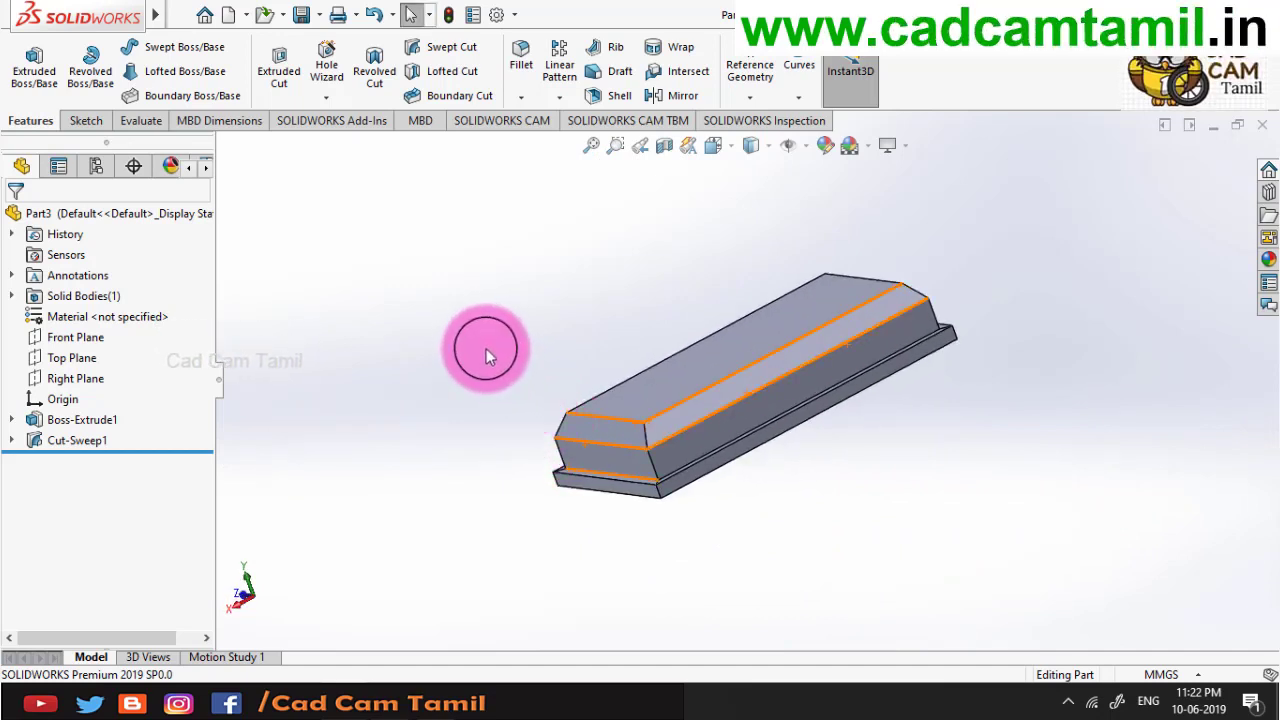
mouse_move(486, 350)
middle_down()
mouse_move(543, 410)
mouse_move(509, 480)
middle_up()
scroll(823, 229, down, 3)
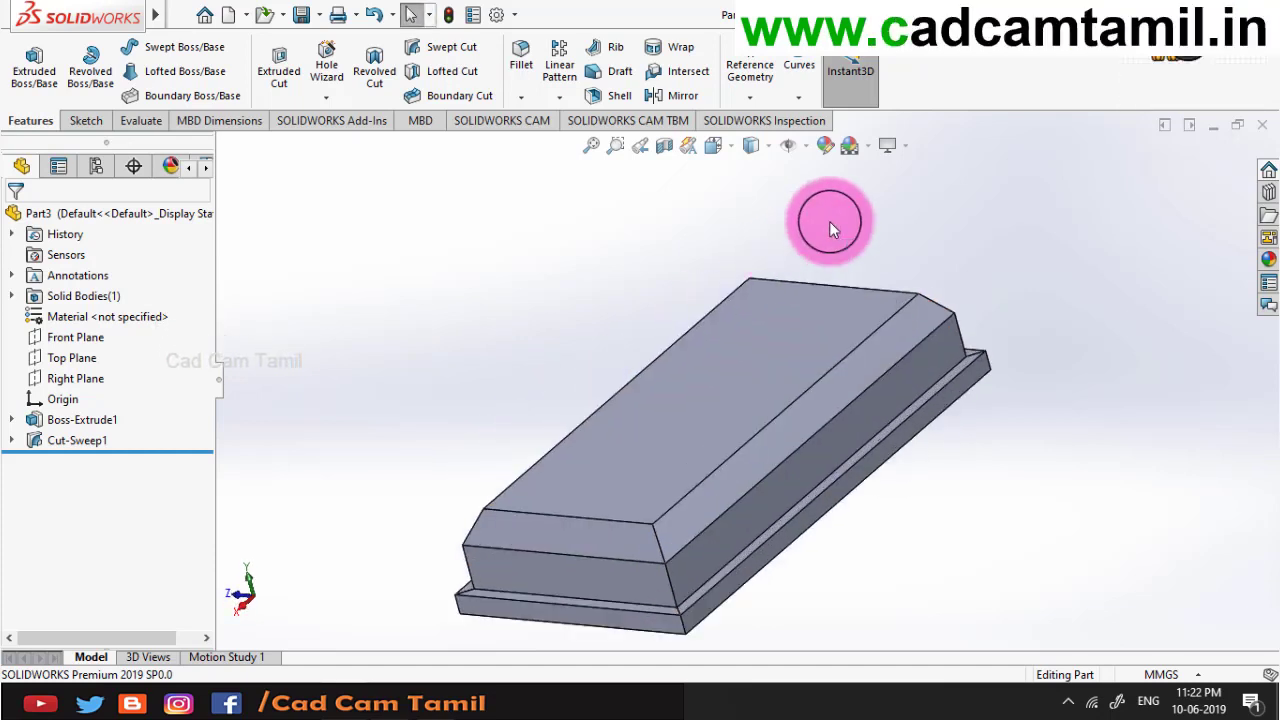
middle_drag(829, 228, 467, 281)
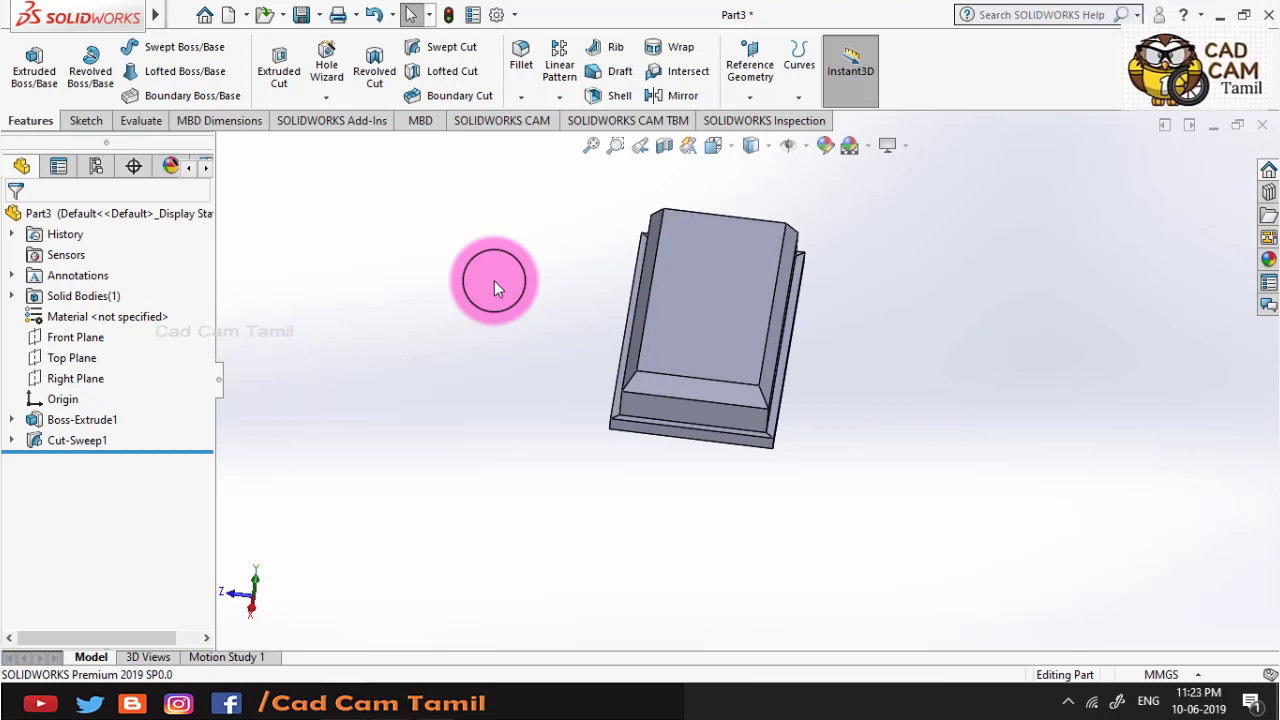
middle_drag(494, 280, 657, 360)
Create Plane1 parallel to the selected face, flipped inward with a 10.00mm offset
click(674, 311)
click(760, 65)
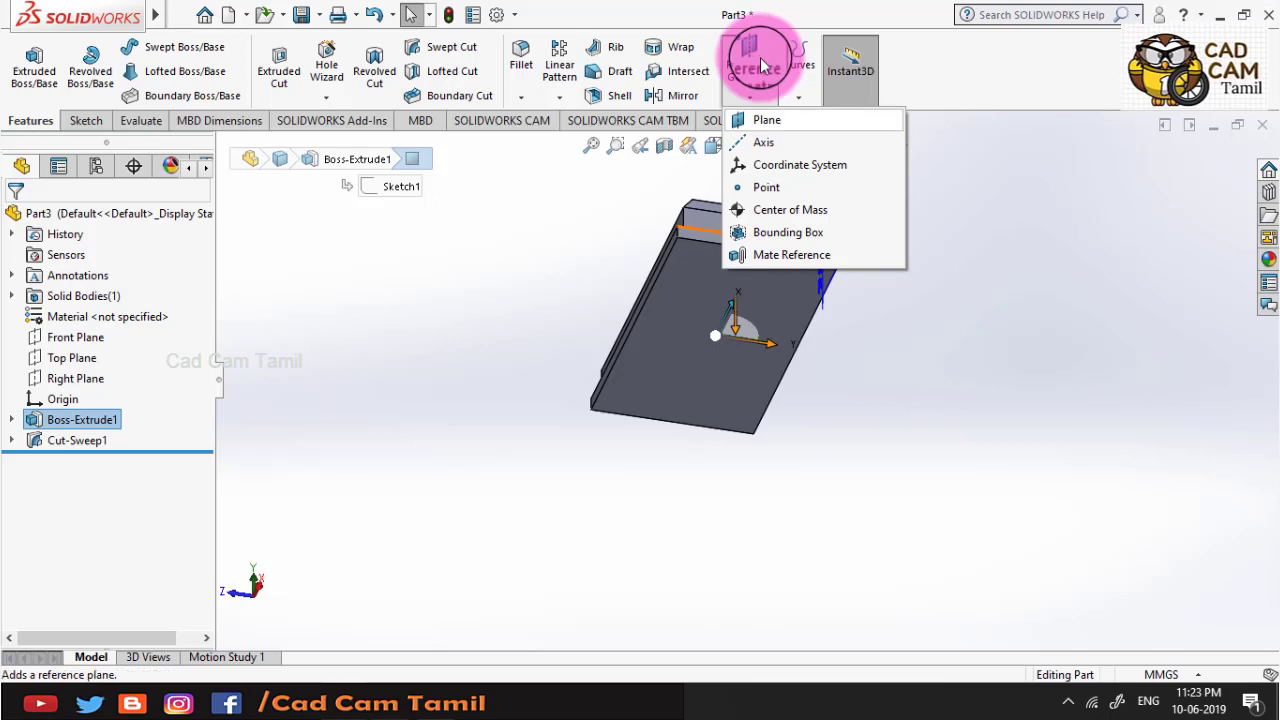
click(806, 120)
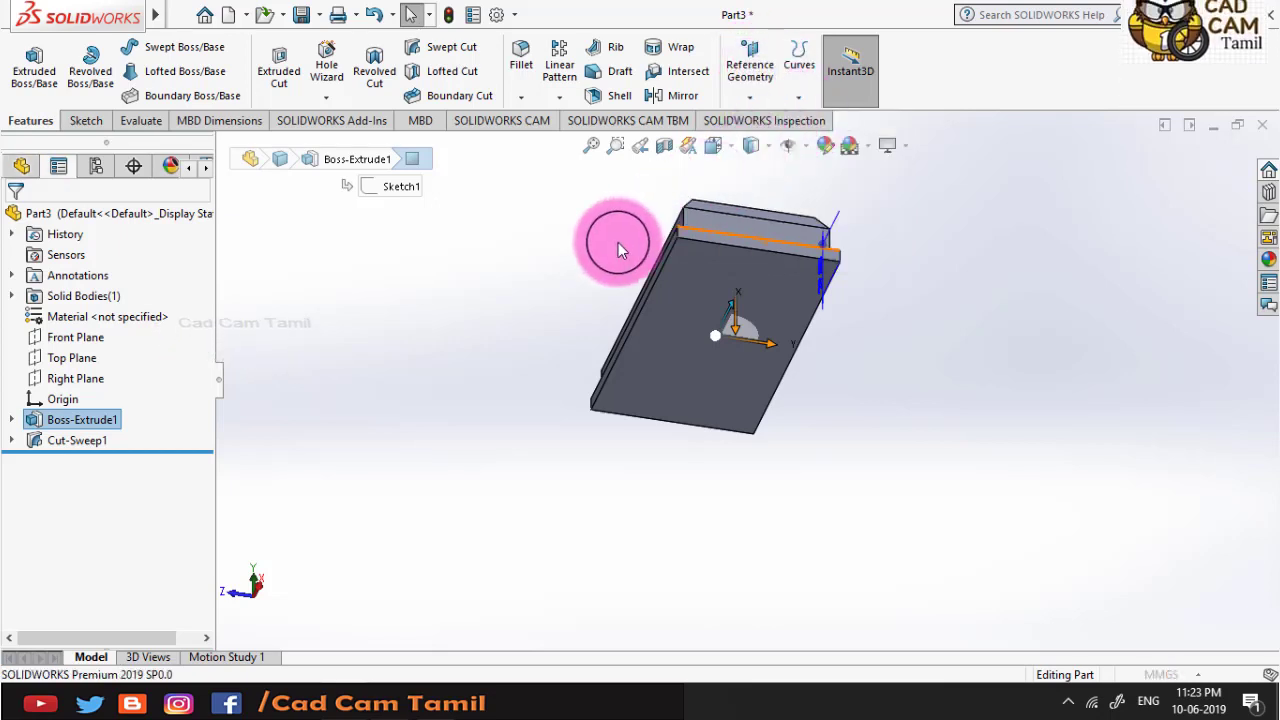
middle_drag(618, 242, 756, 404)
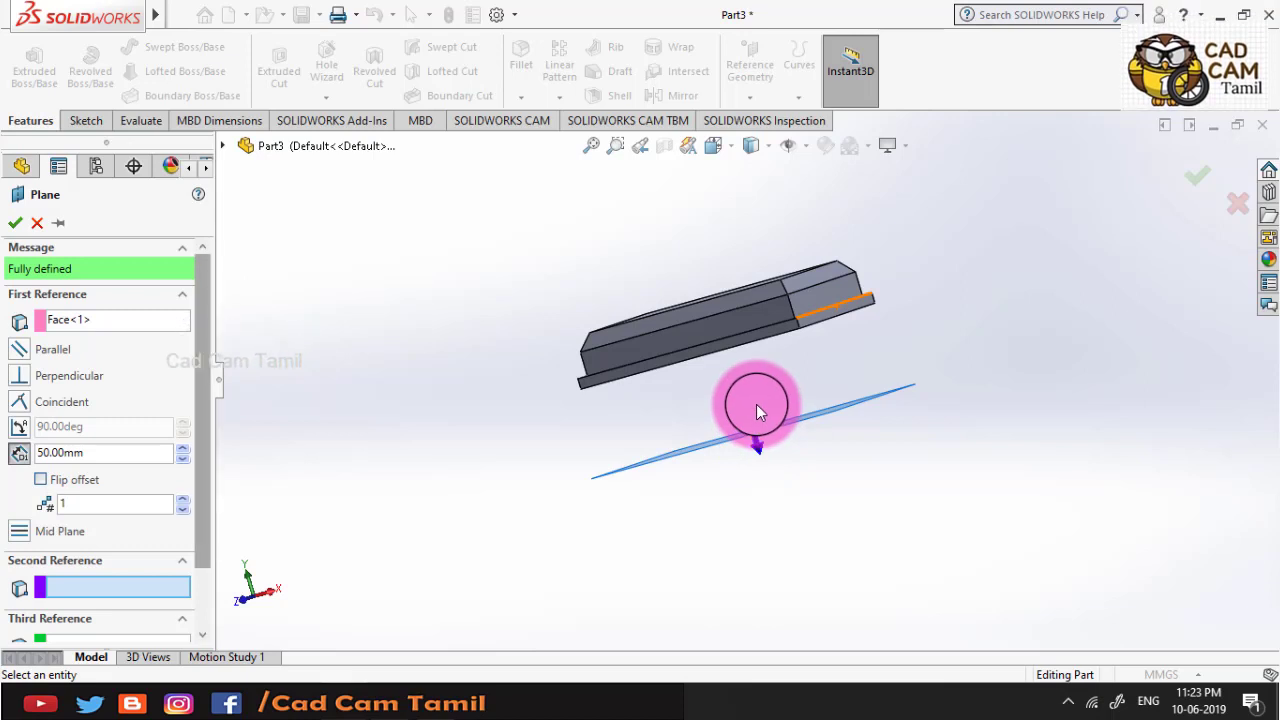
click(41, 480)
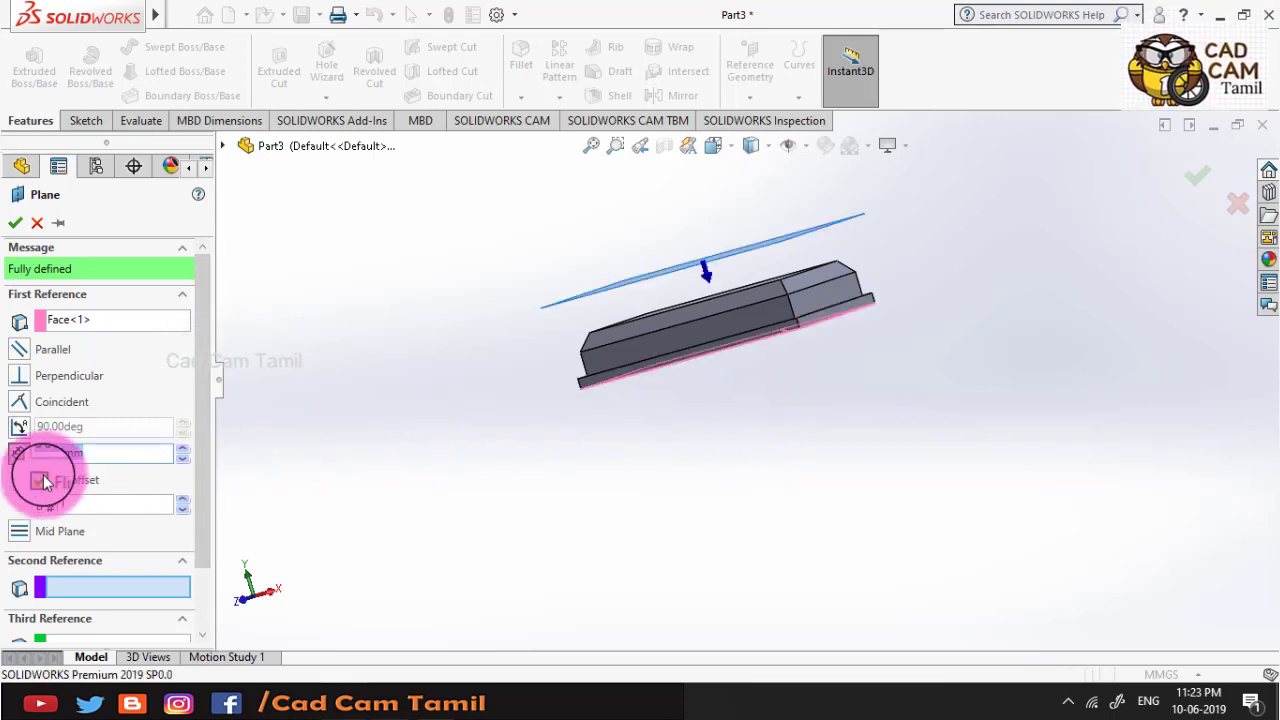
click(183, 461)
click(183, 461)
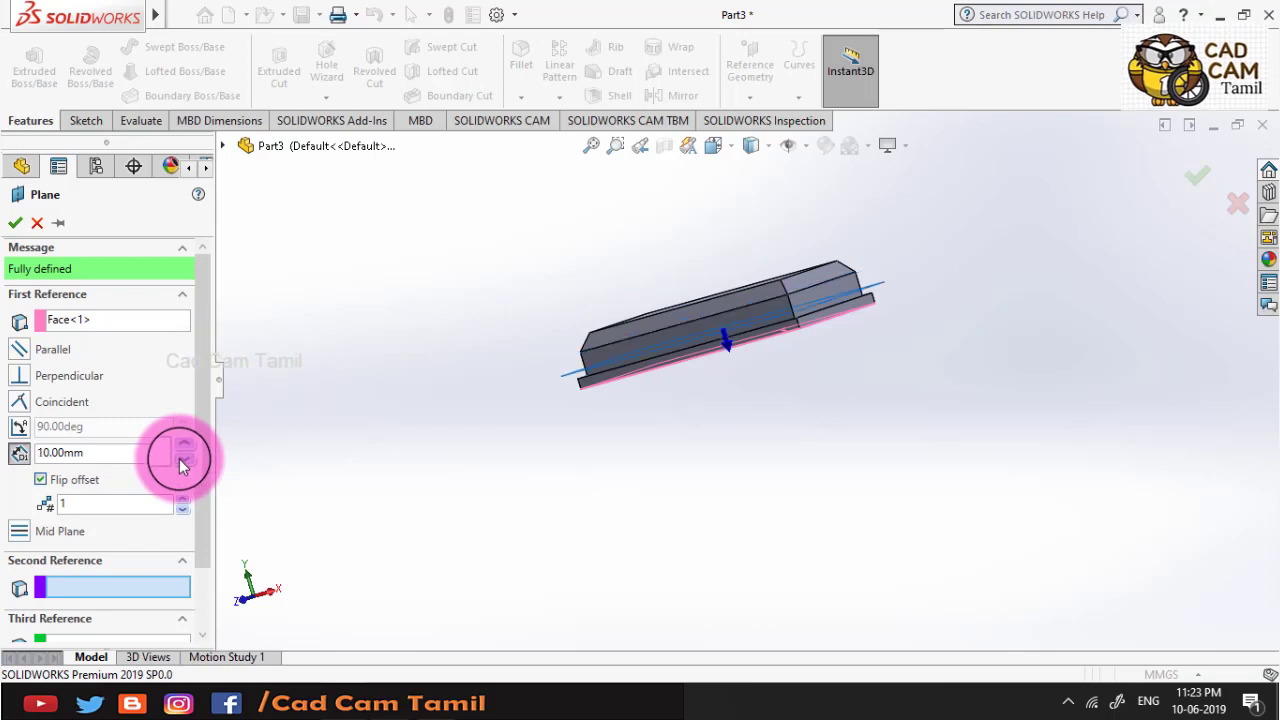
click(1194, 172)
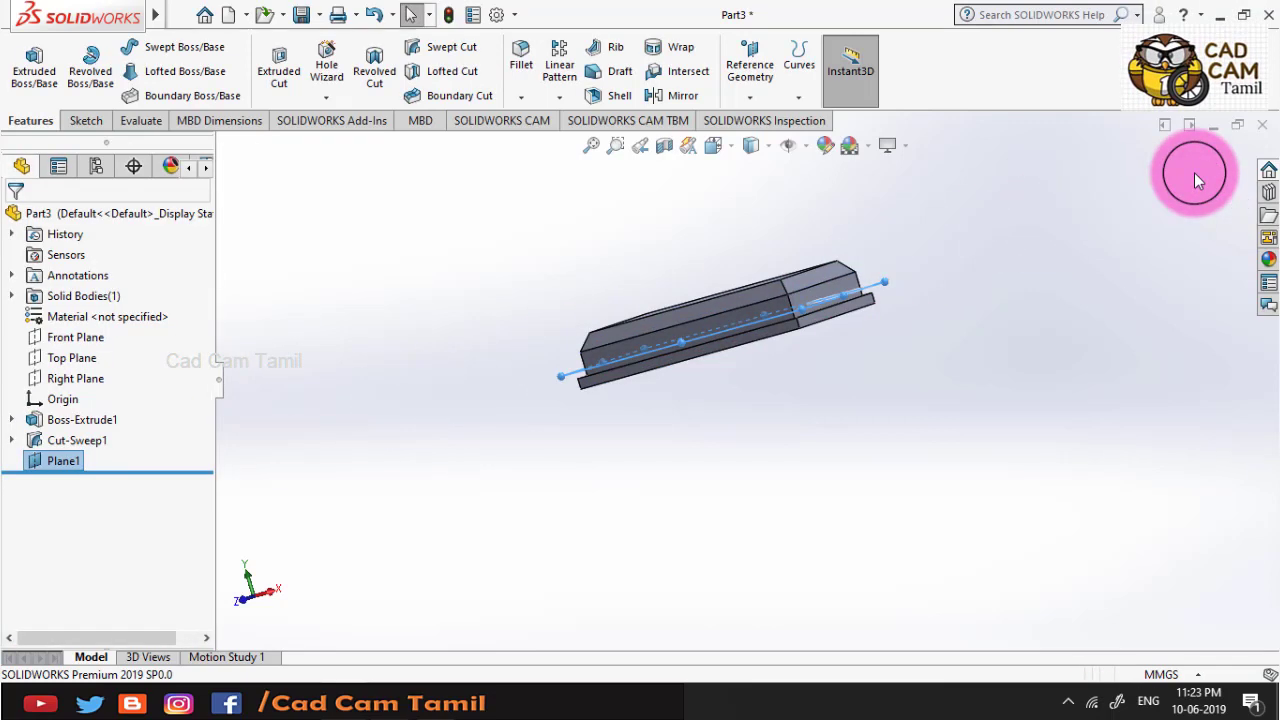
Start Sketch4 on Plane1 and view it face-on
right_click(78, 463)
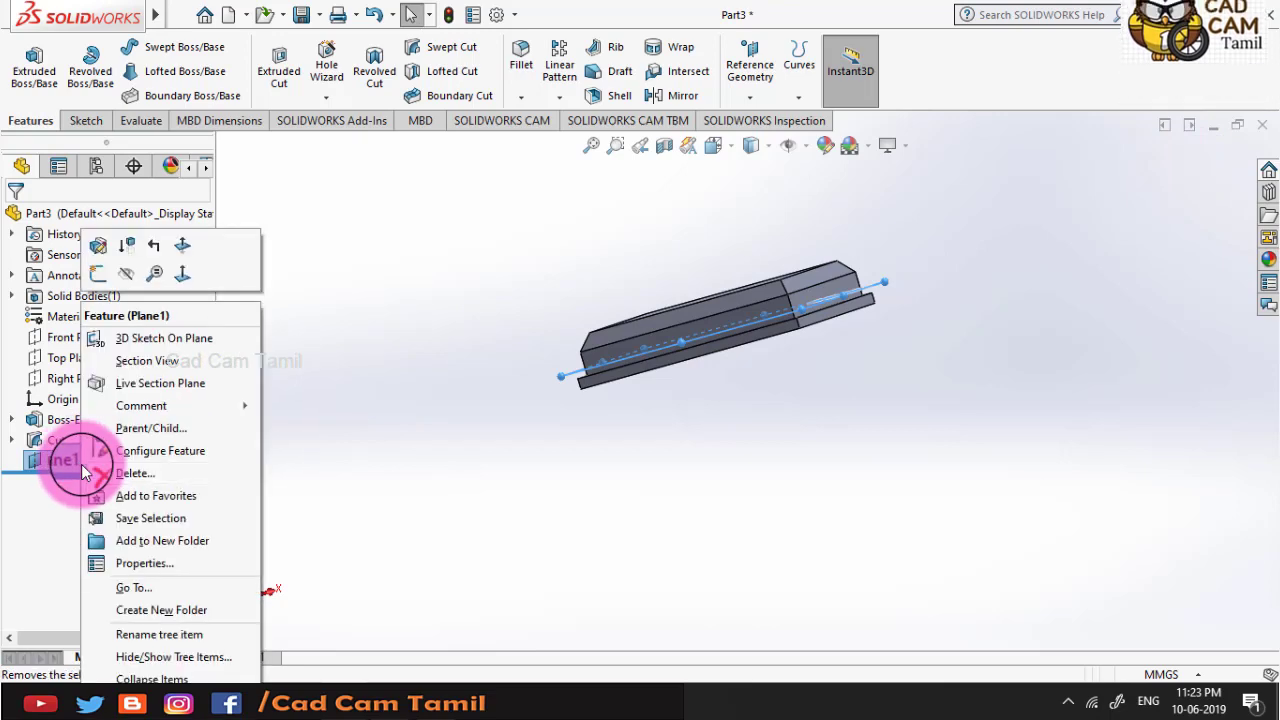
click(98, 273)
click(727, 145)
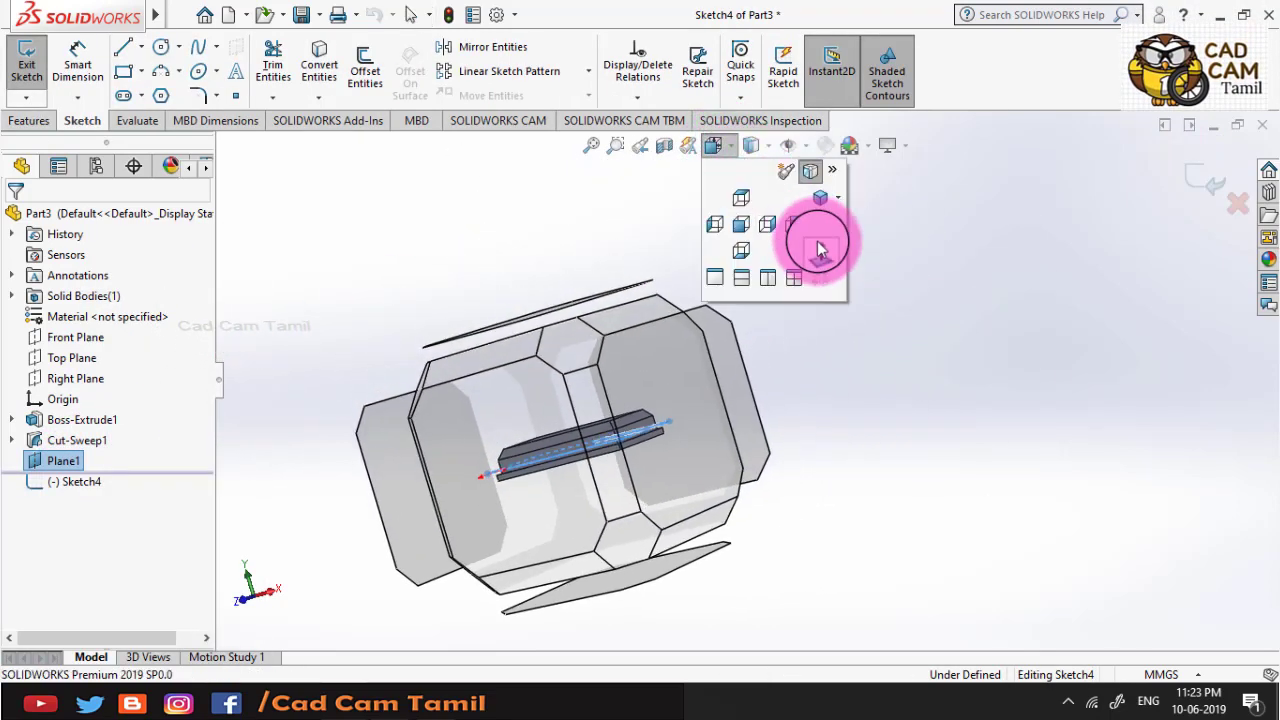
click(817, 241)
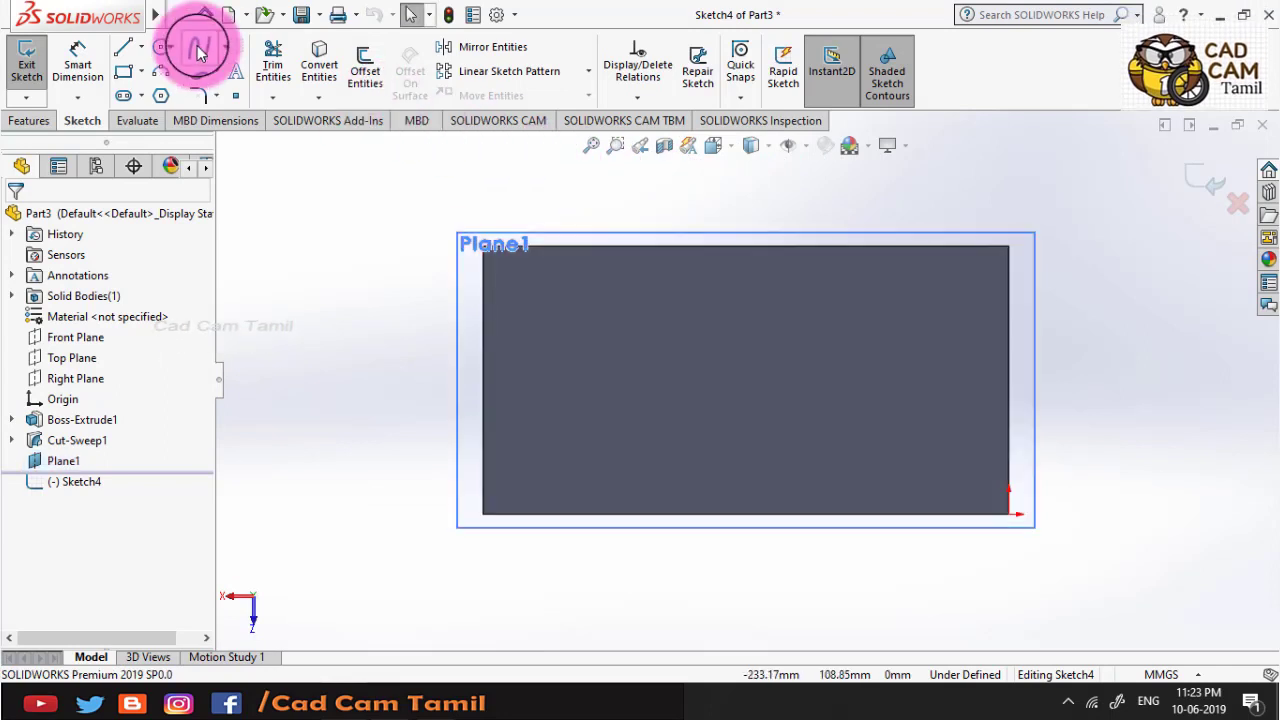
Draw a seven-point wavy spline curling across the block on Plane1
click(198, 50)
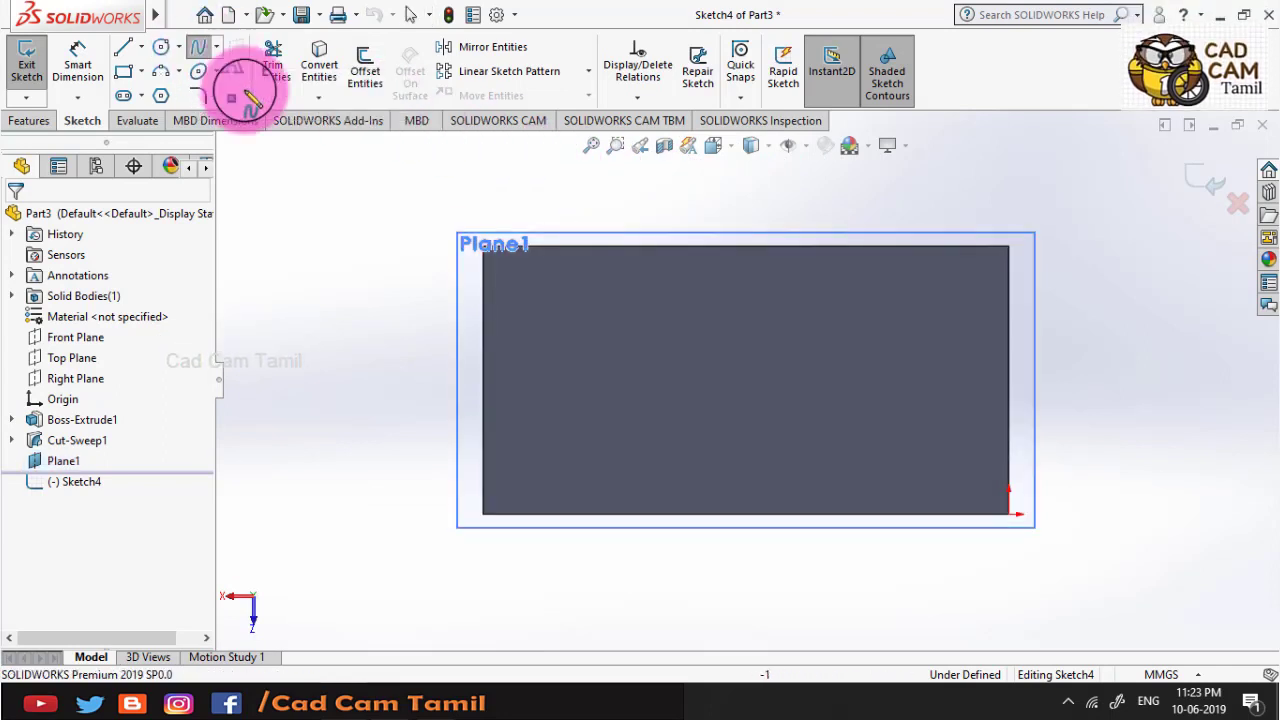
click(461, 293)
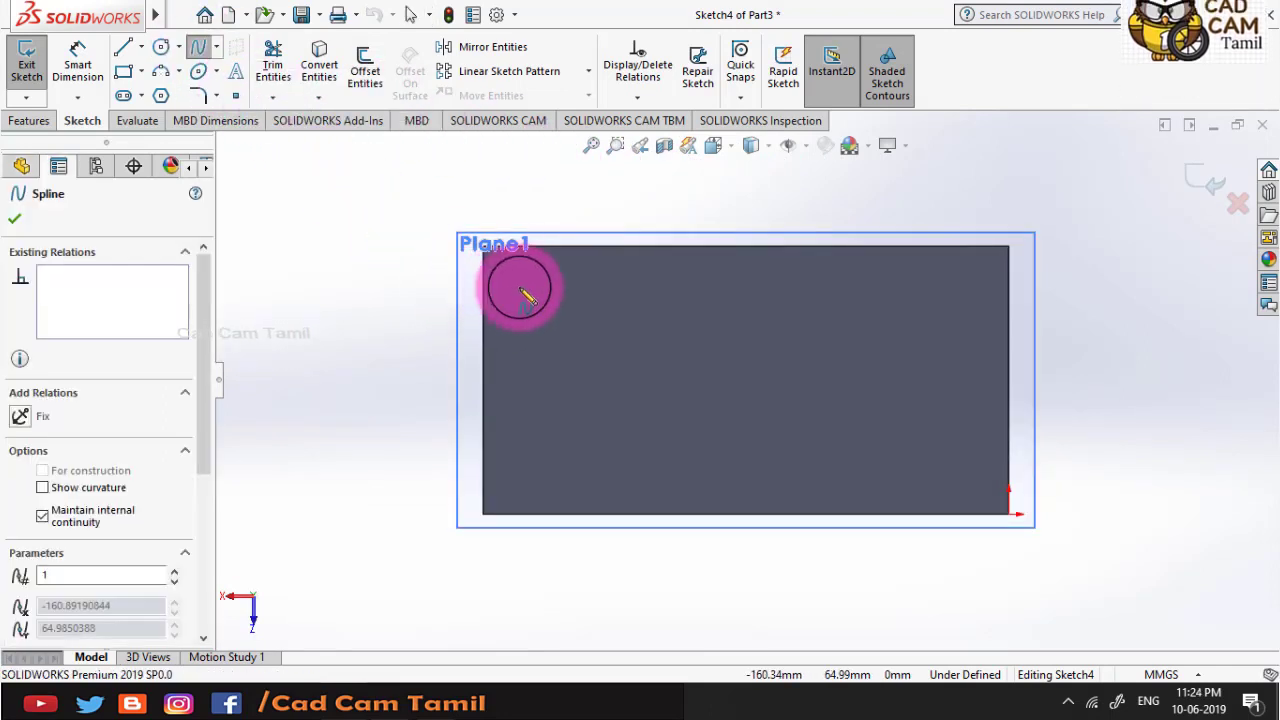
click(611, 276)
click(878, 296)
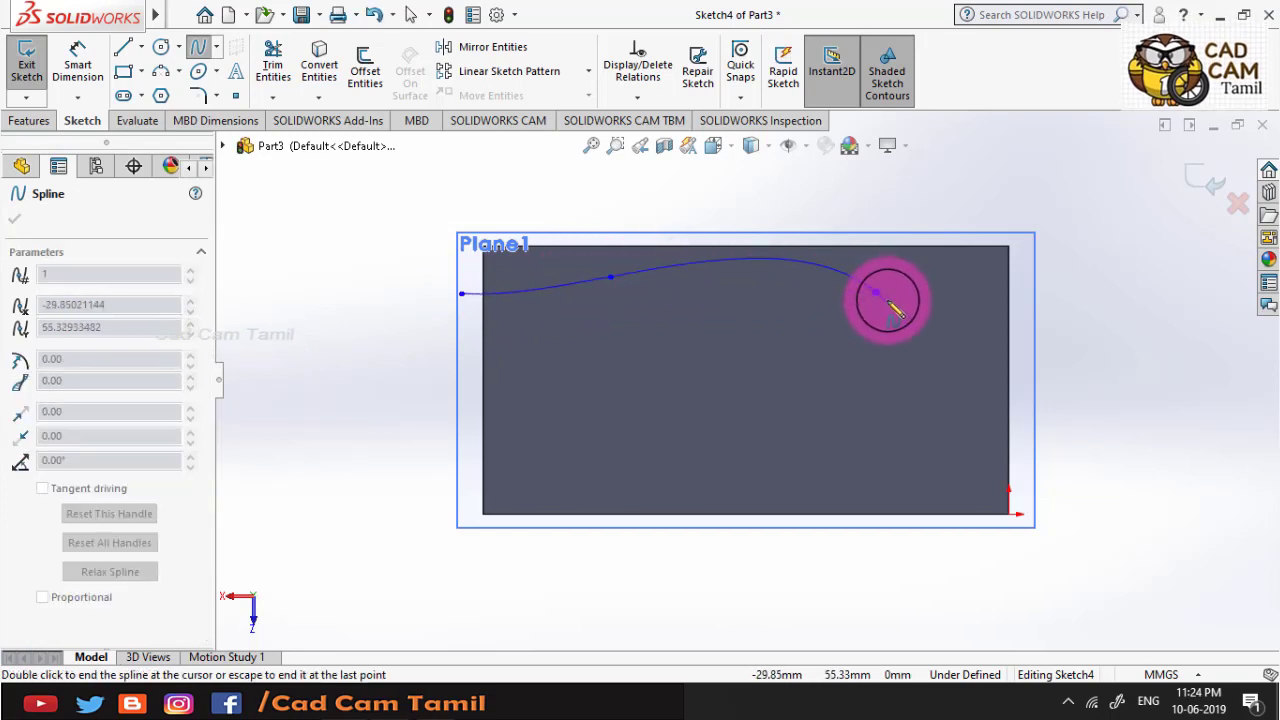
click(946, 427)
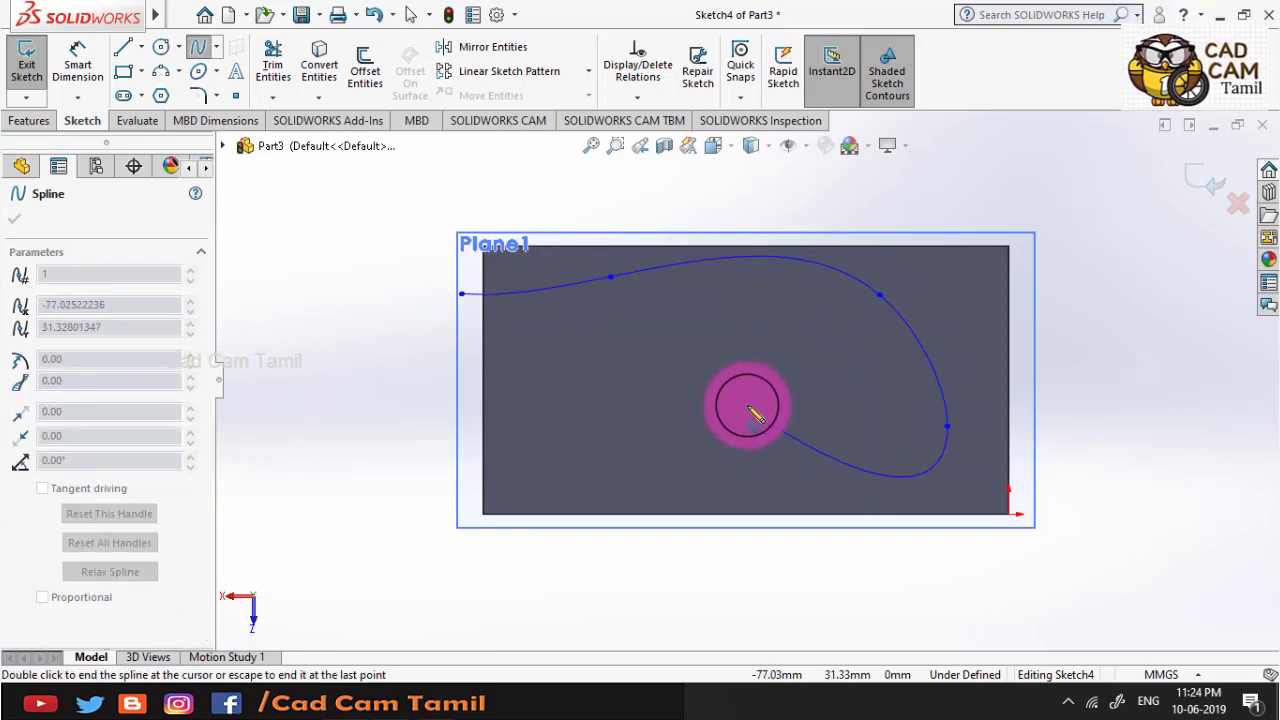
click(747, 405)
click(598, 449)
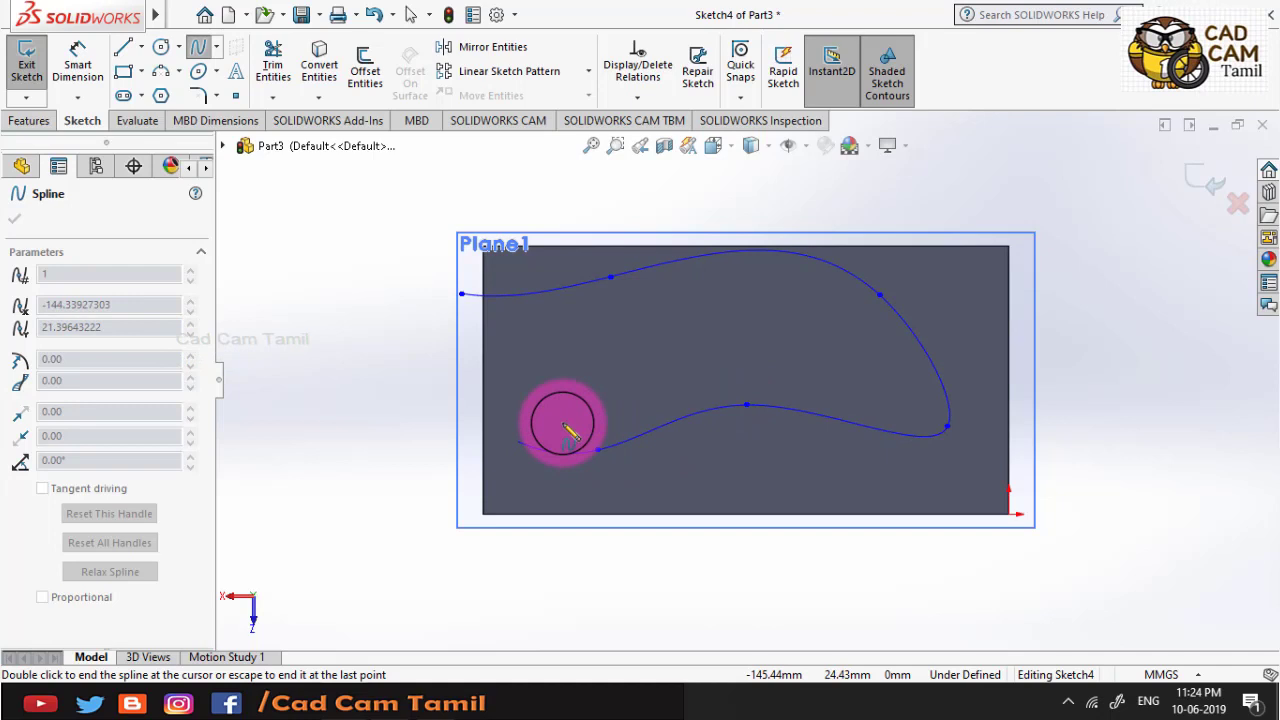
click(523, 387)
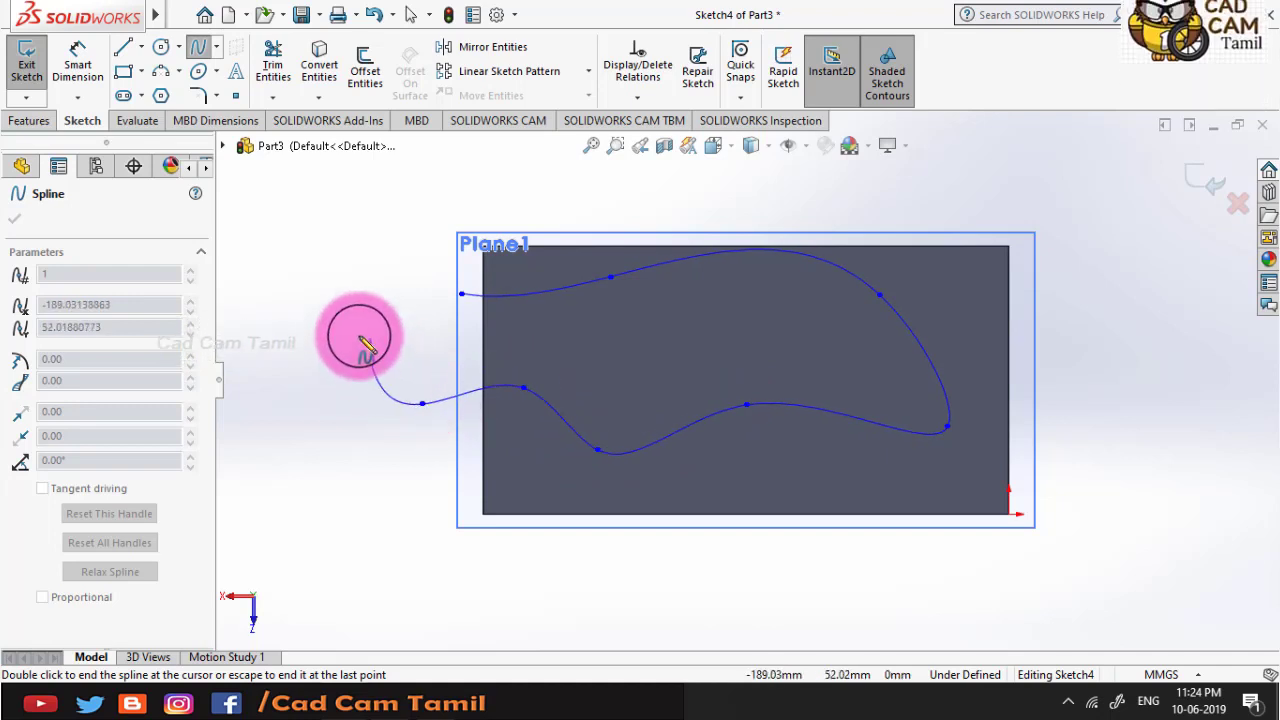
key(Escape)
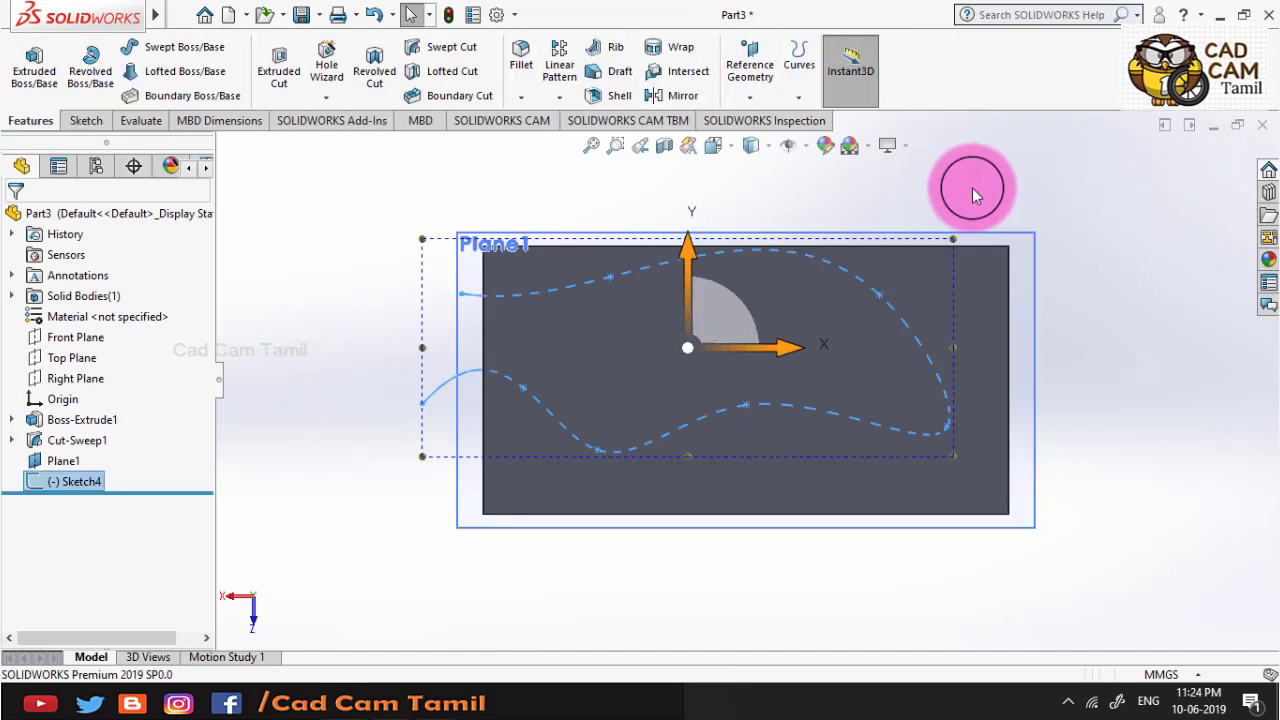
middle_drag(972, 188, 457, 394)
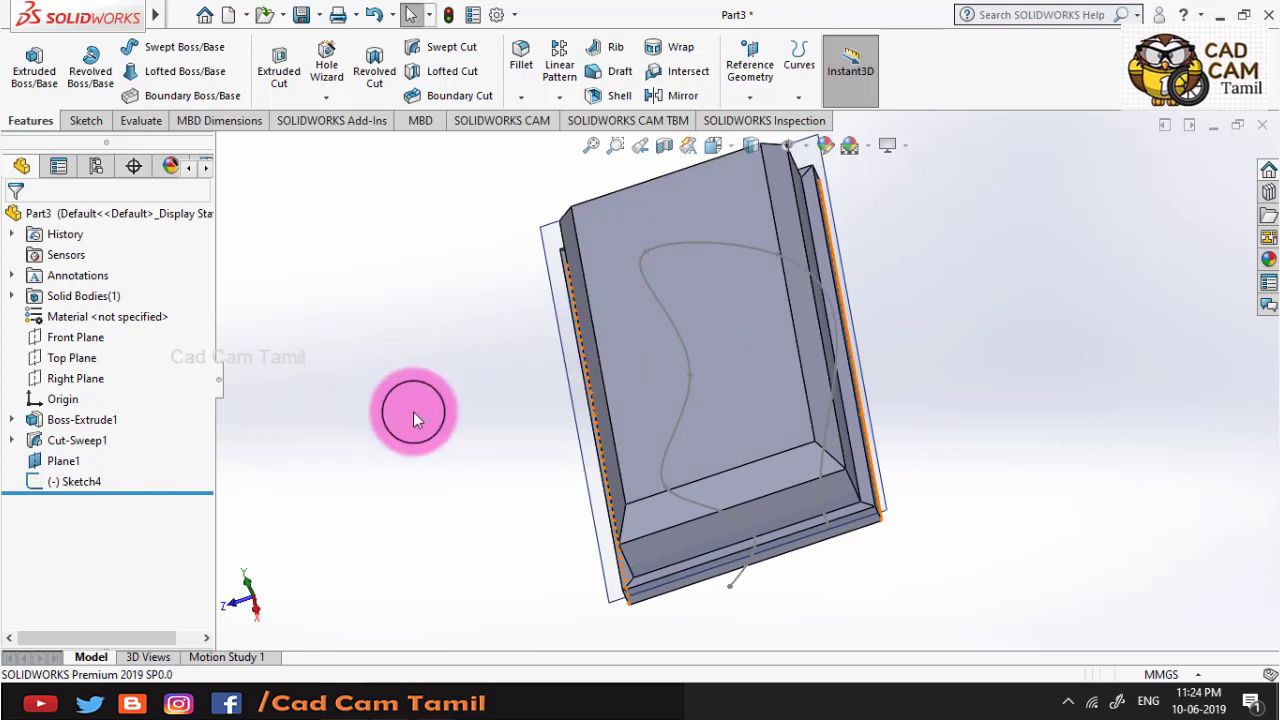
Swept-cut a 6 mm circular profile along the Sketch4 spline as Cut-Sweep2
click(441, 52)
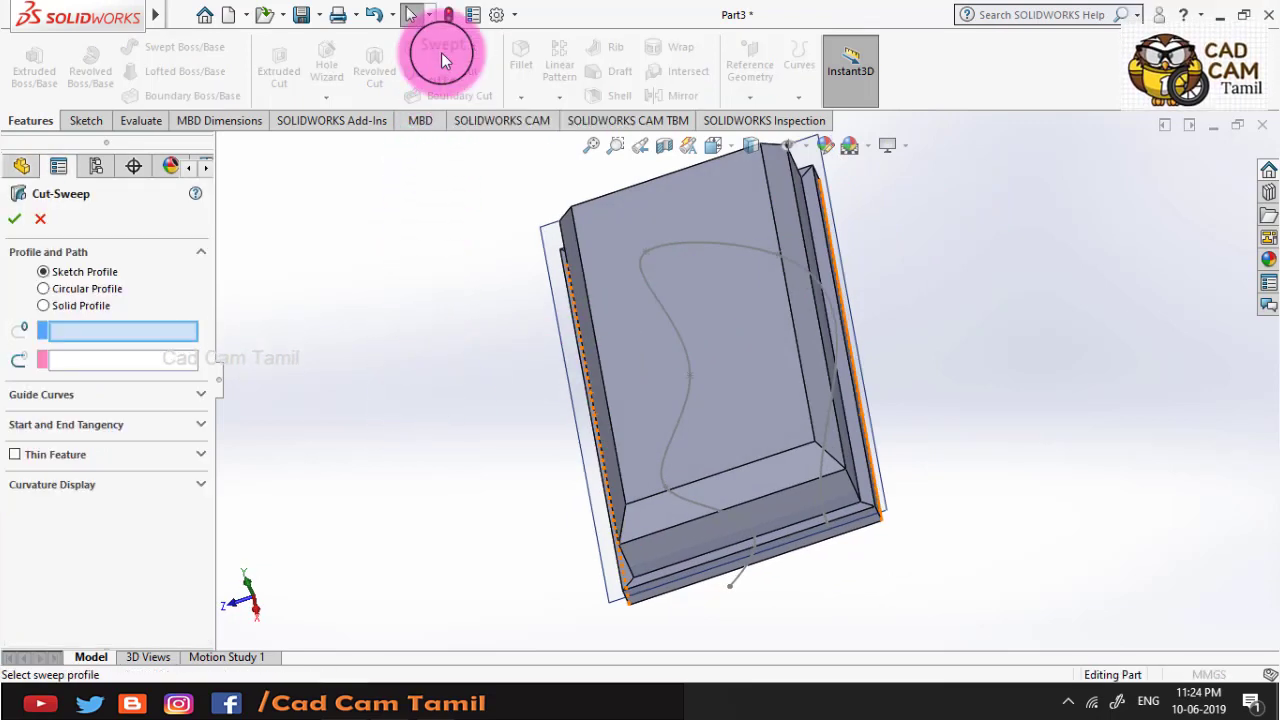
click(89, 287)
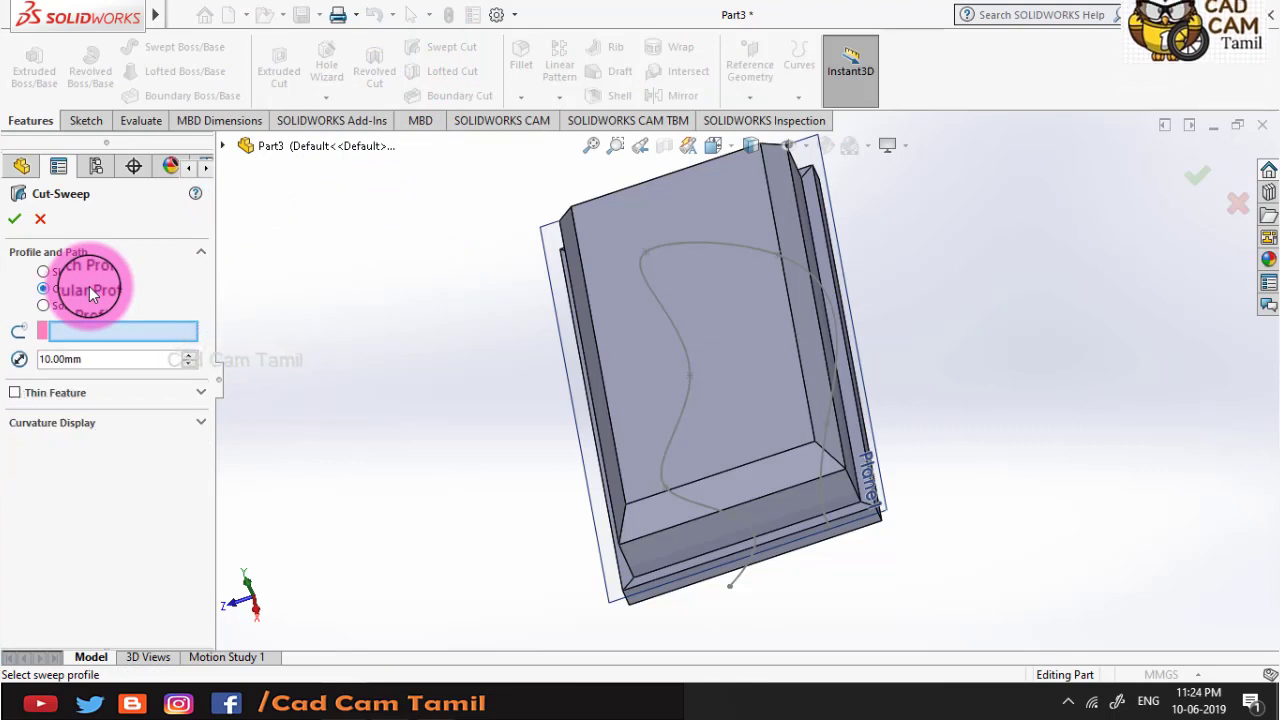
click(95, 270)
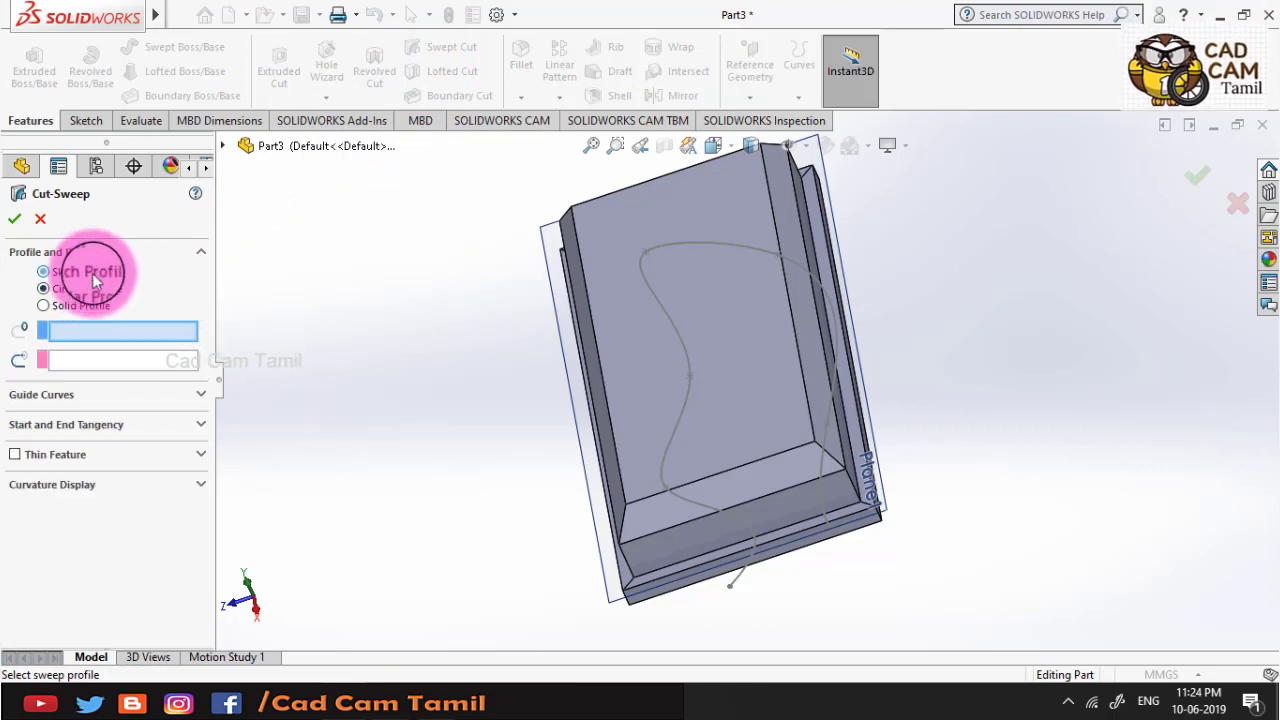
click(57, 332)
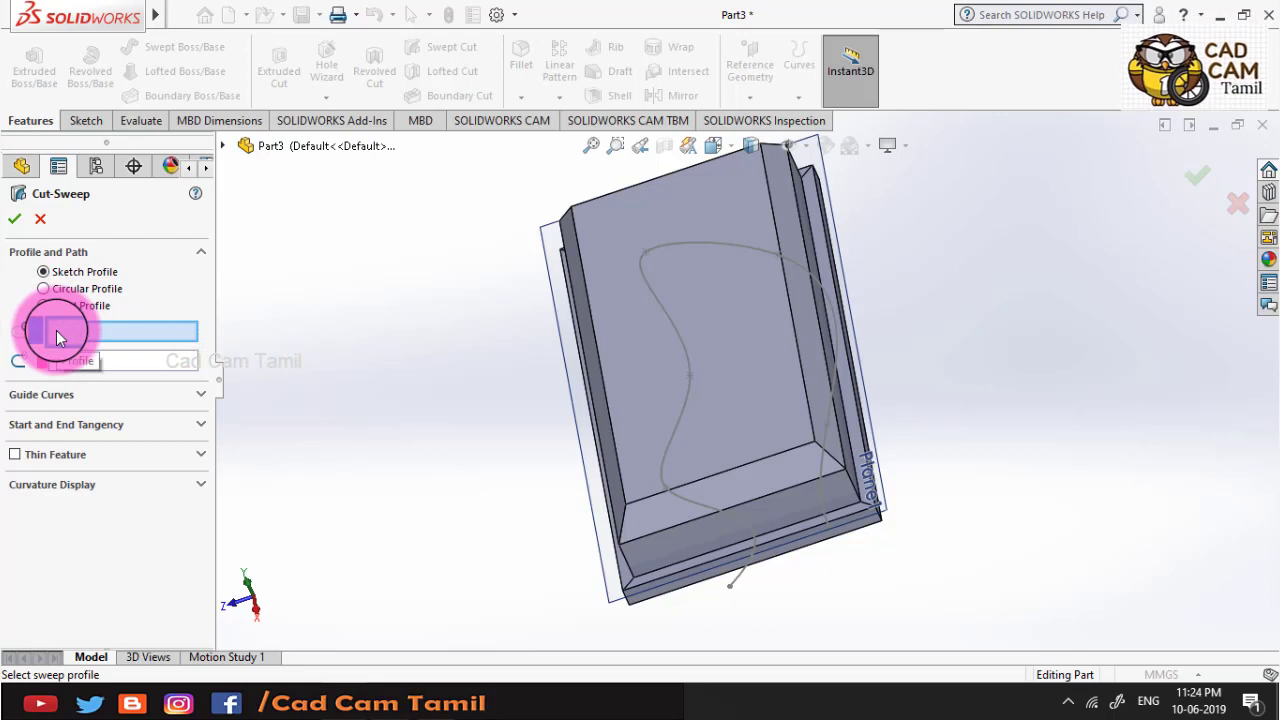
click(94, 289)
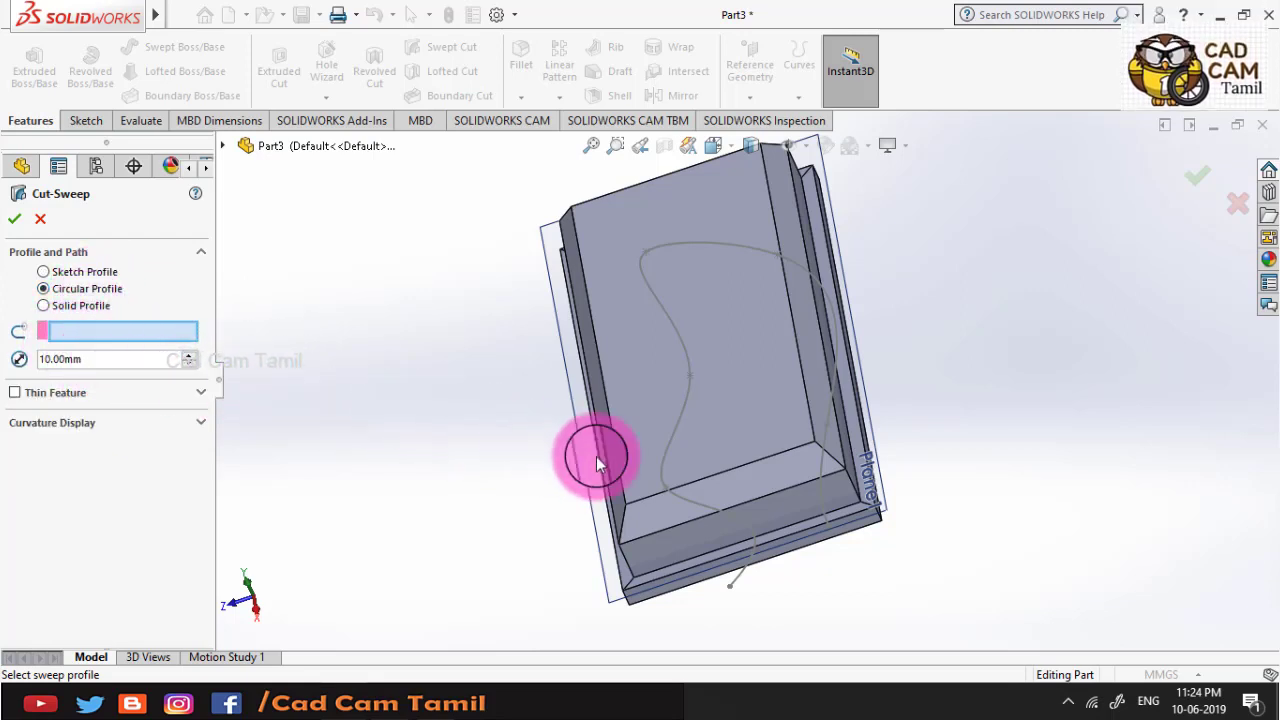
click(661, 477)
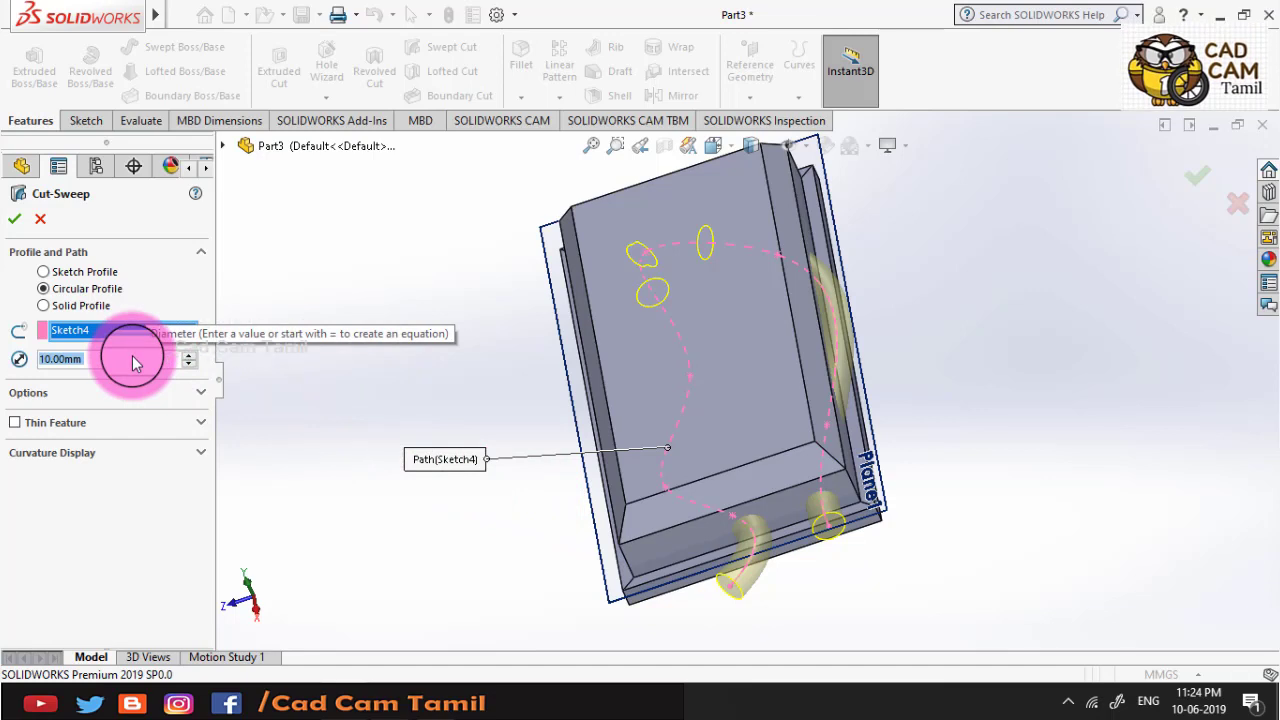
text(4)
key(Return)
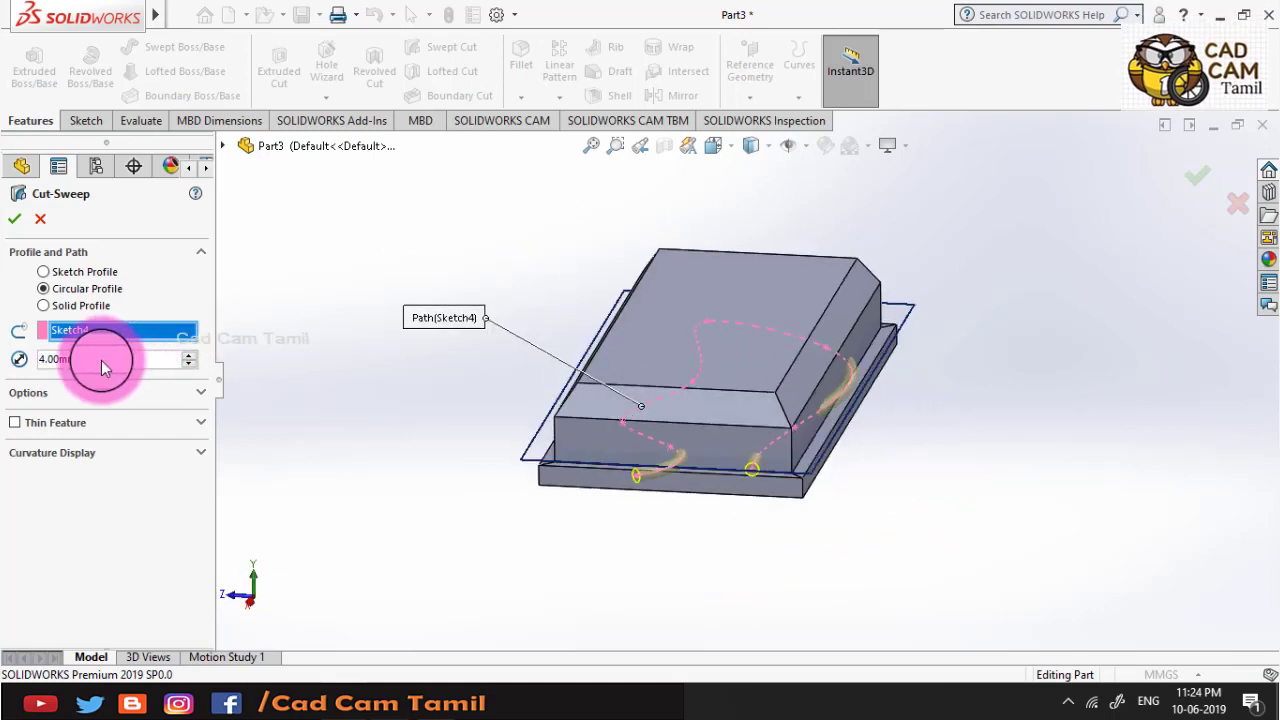
click(102, 358)
text(2)
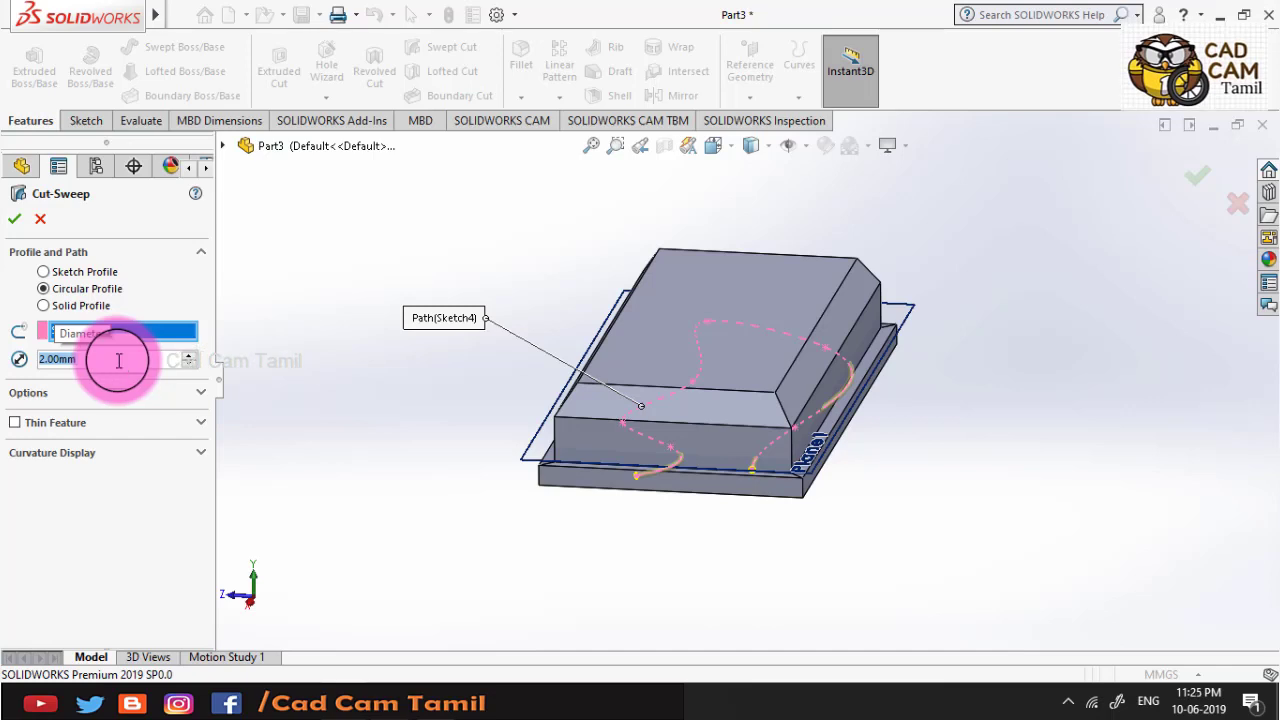
text(6)
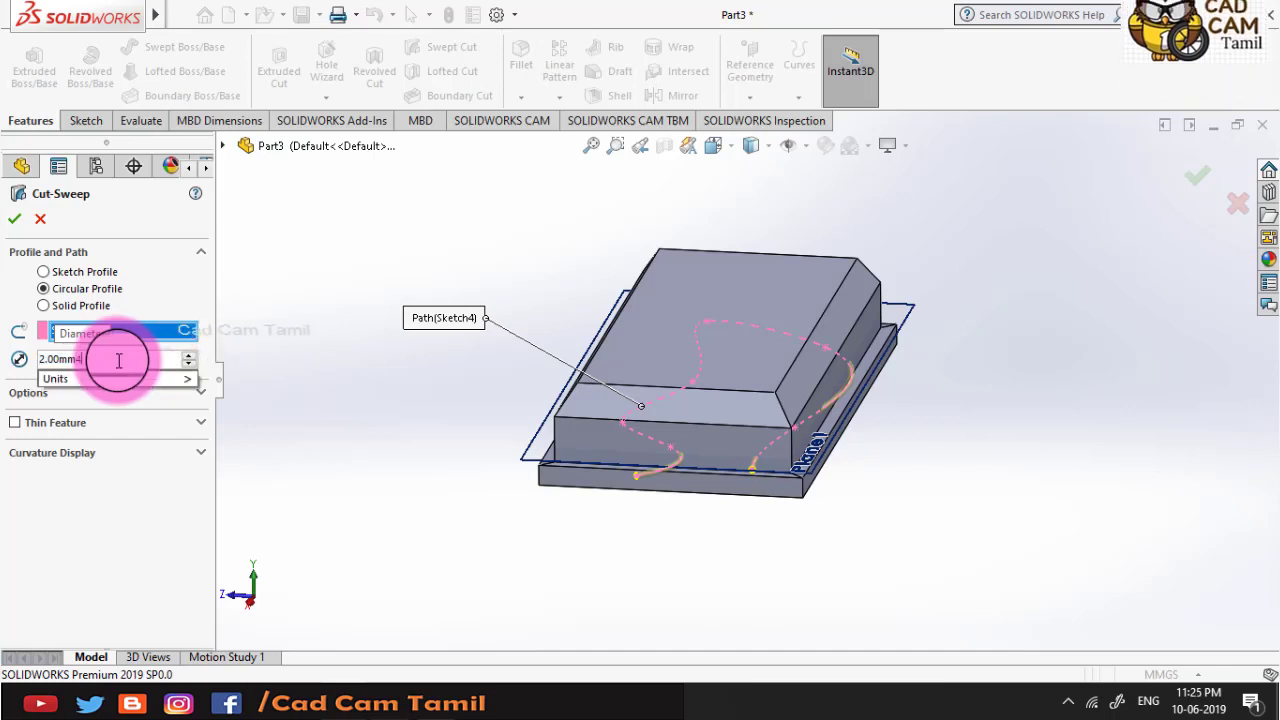
key(Return)
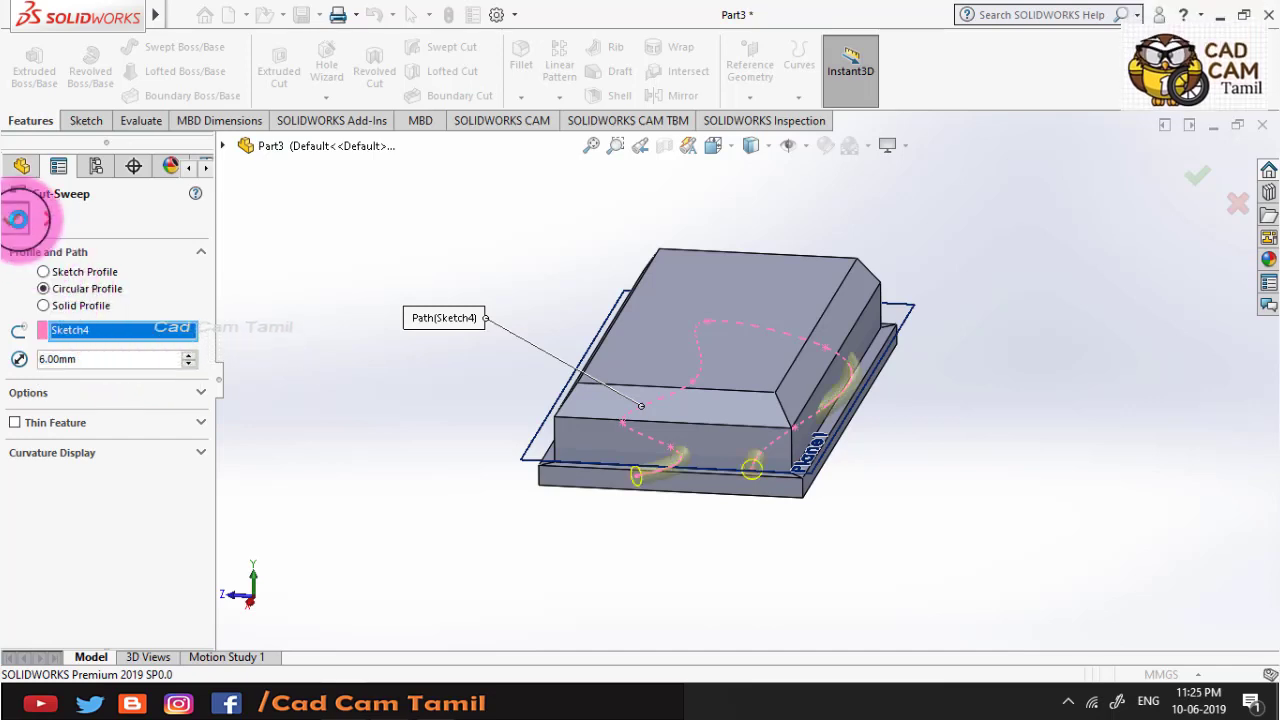
click(17, 218)
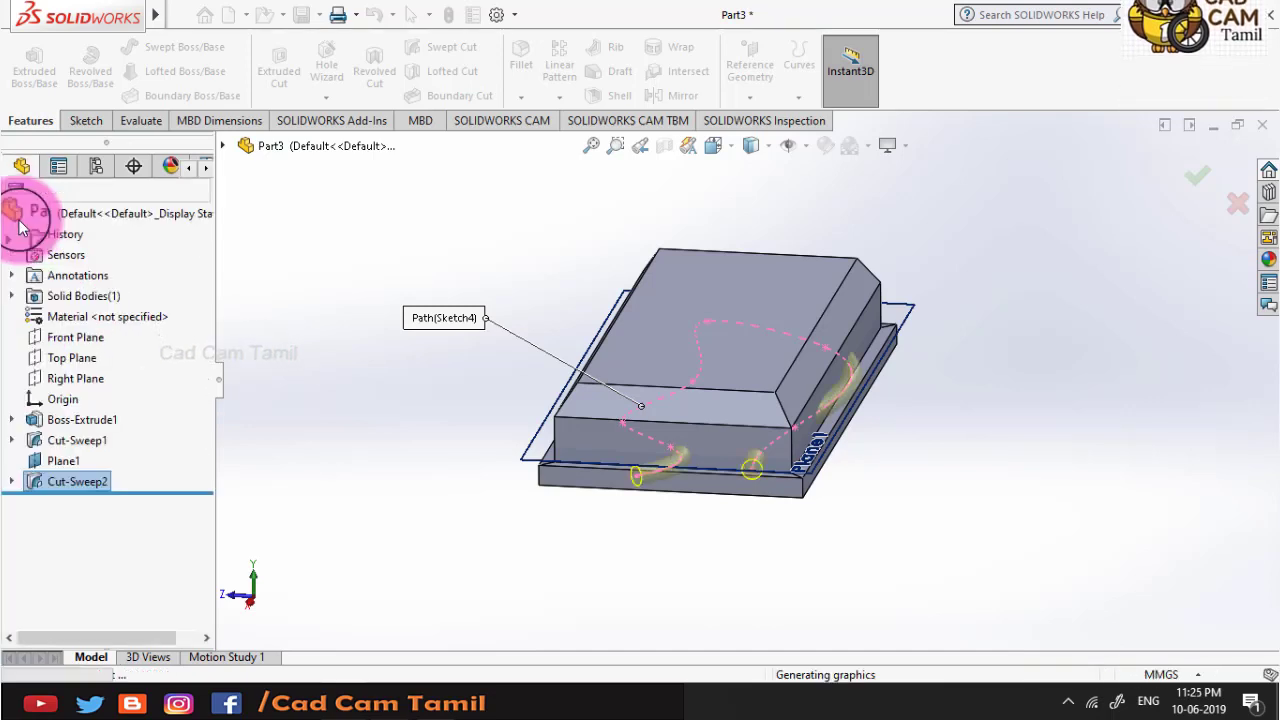
Orbit the block to view the round channel openings, then select Plane1
click(621, 551)
middle_drag(655, 561, 575, 548)
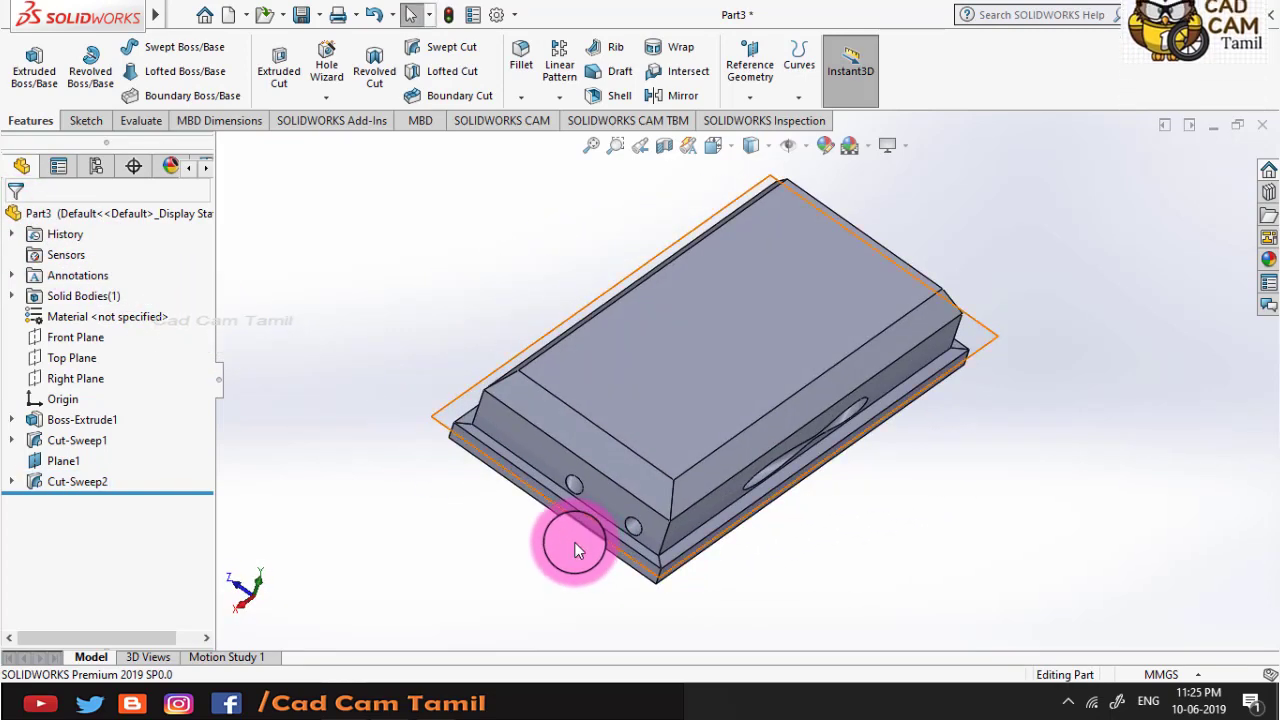
click(474, 455)
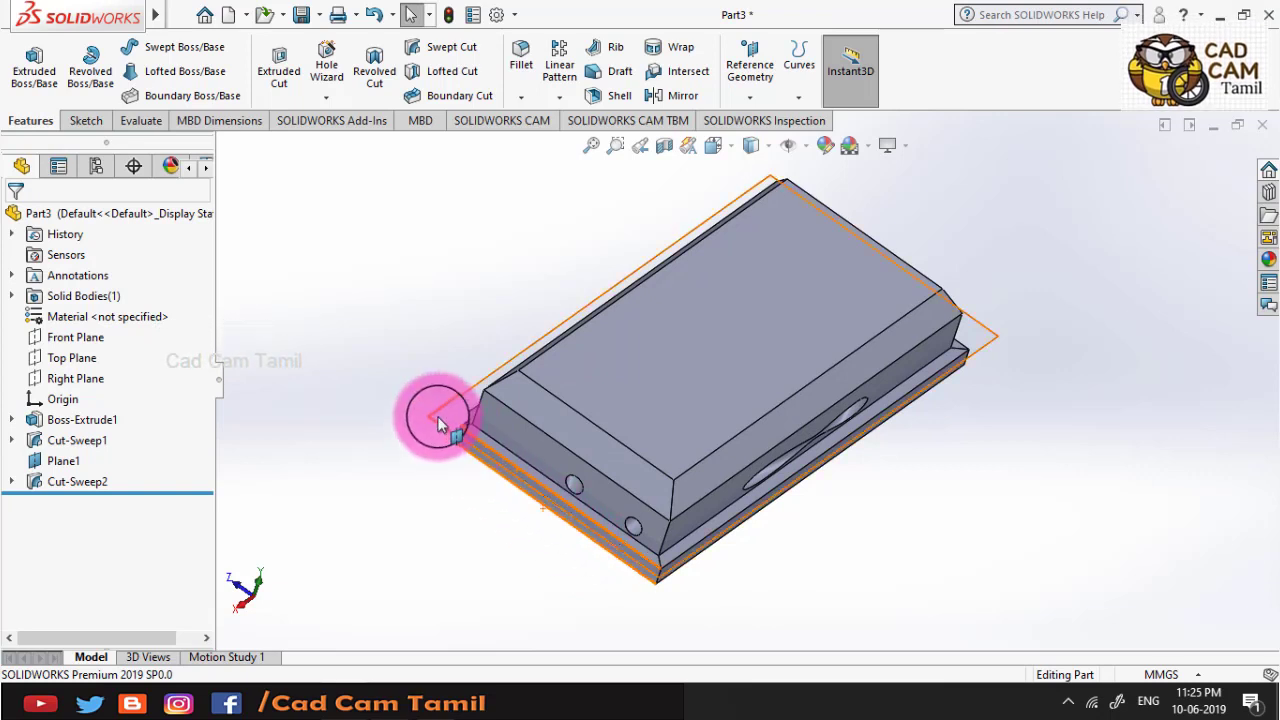
click(437, 422)
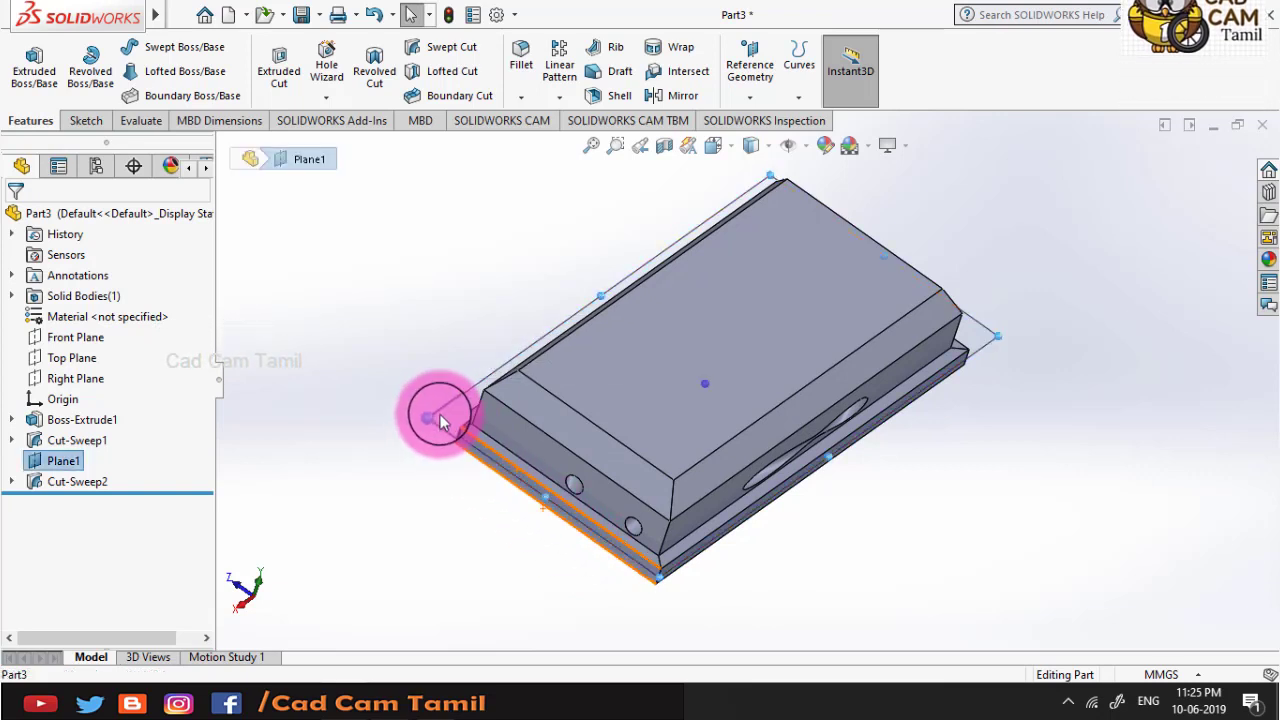
click(667, 156)
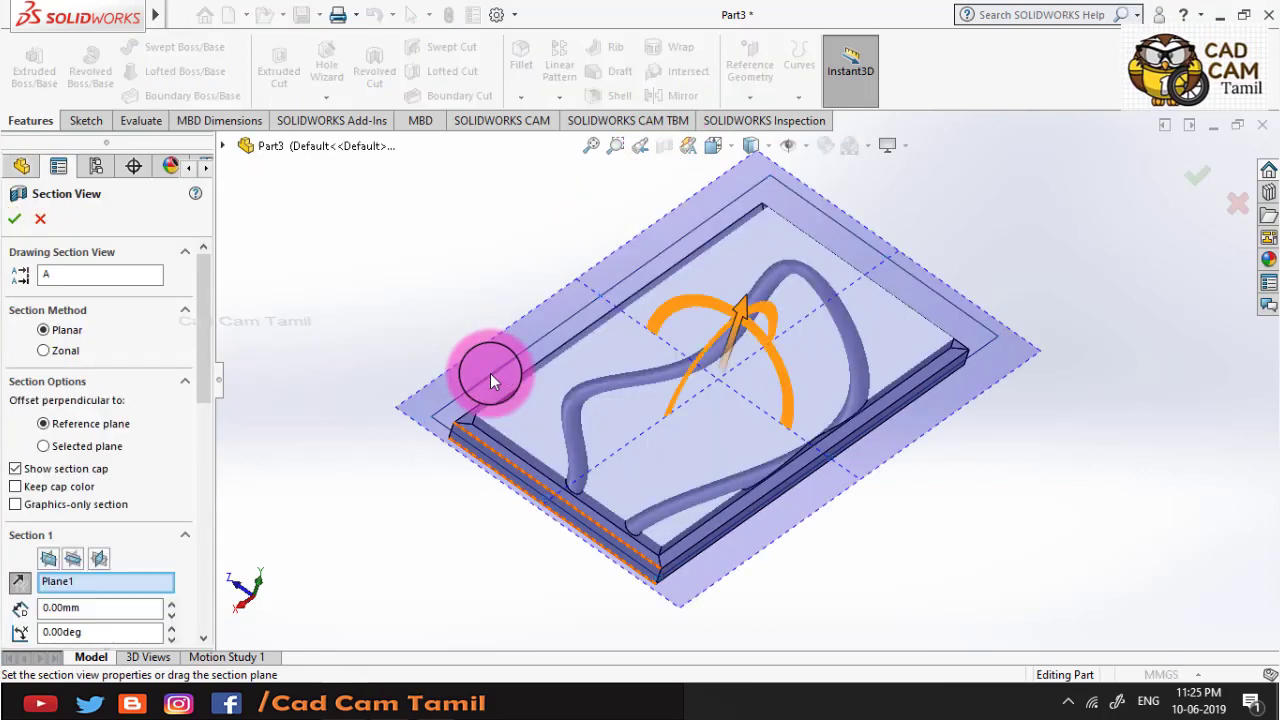
click(1196, 175)
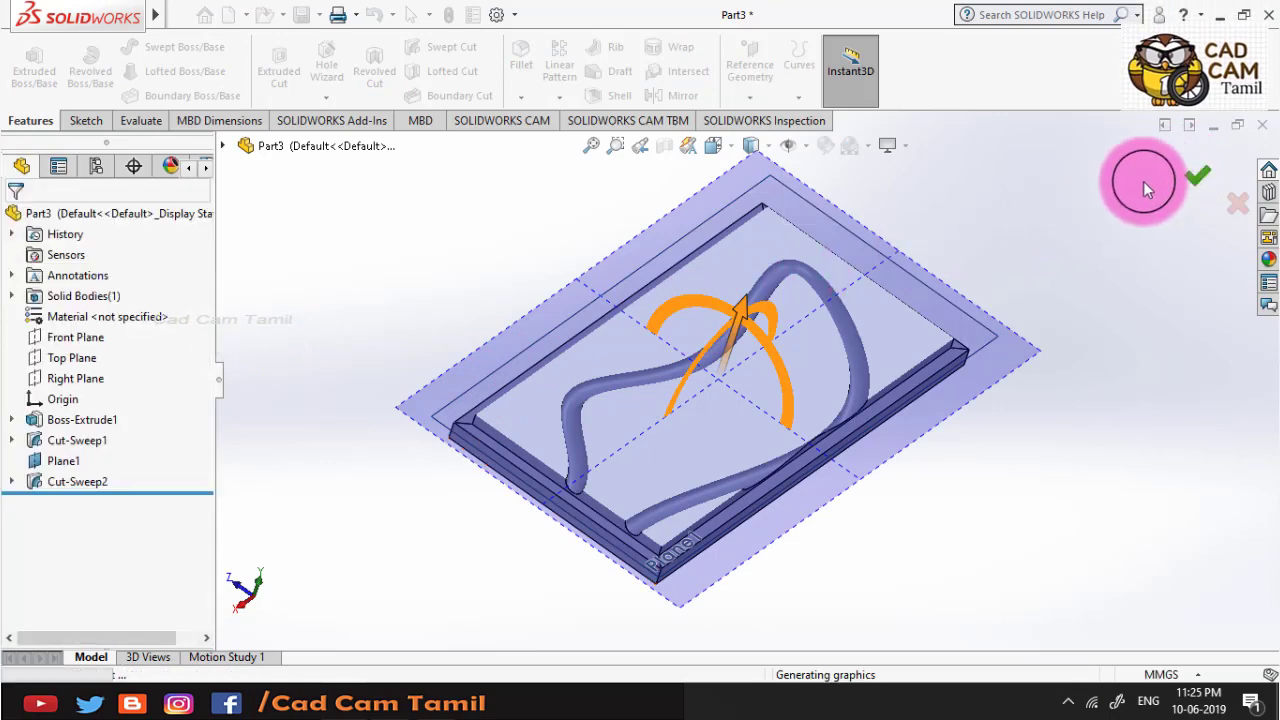
key(Right)
key(Right)
key(Right)
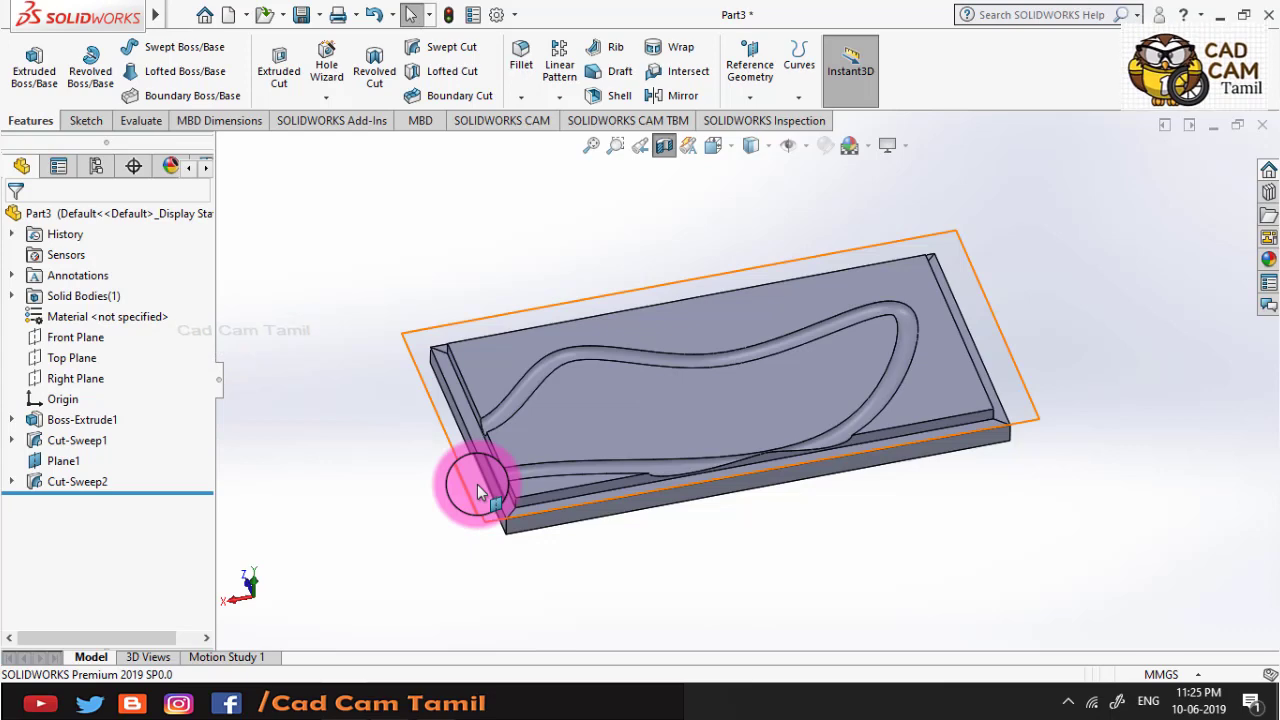
middle_drag(477, 484, 623, 206)
click(655, 148)
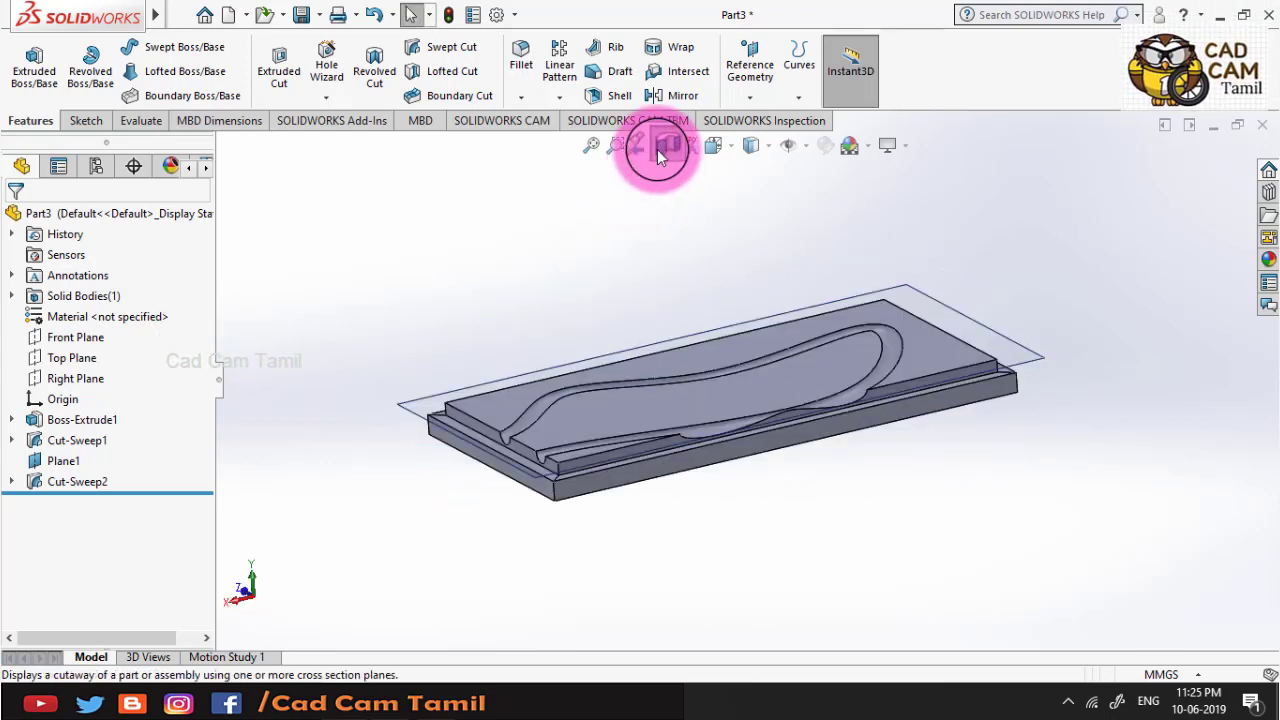
click(658, 152)
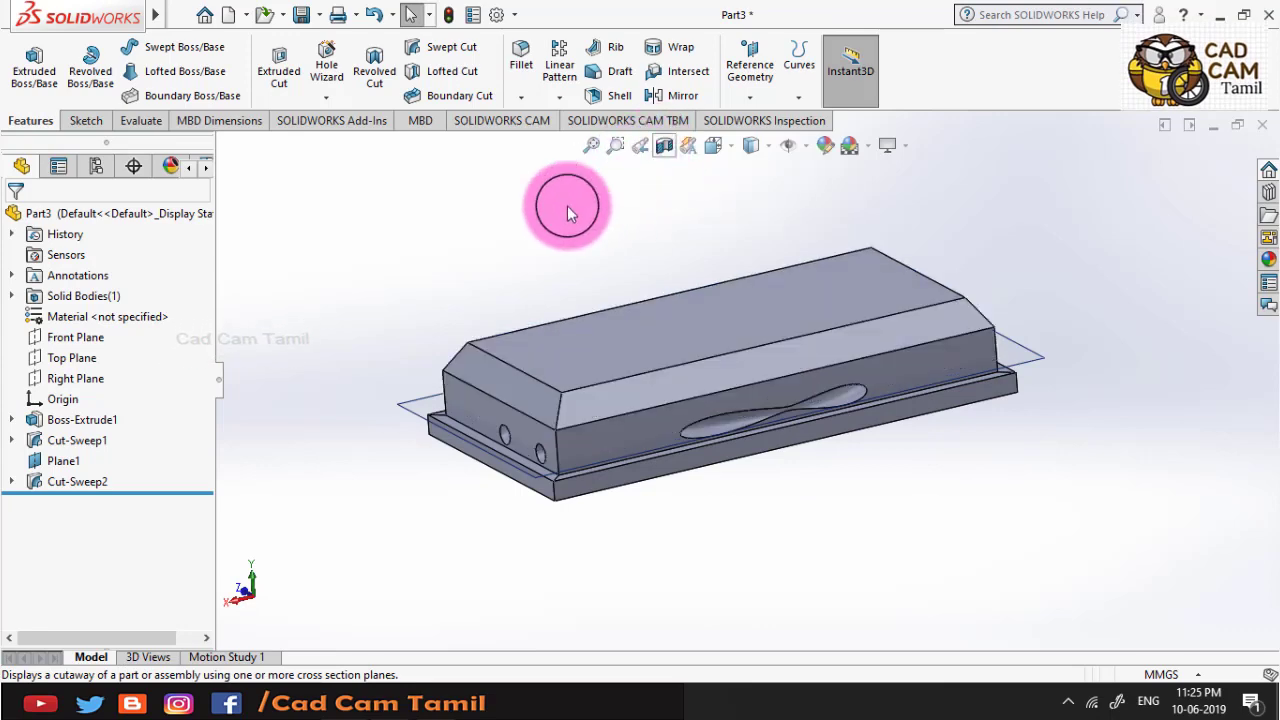
middle_drag(401, 469, 407, 471)
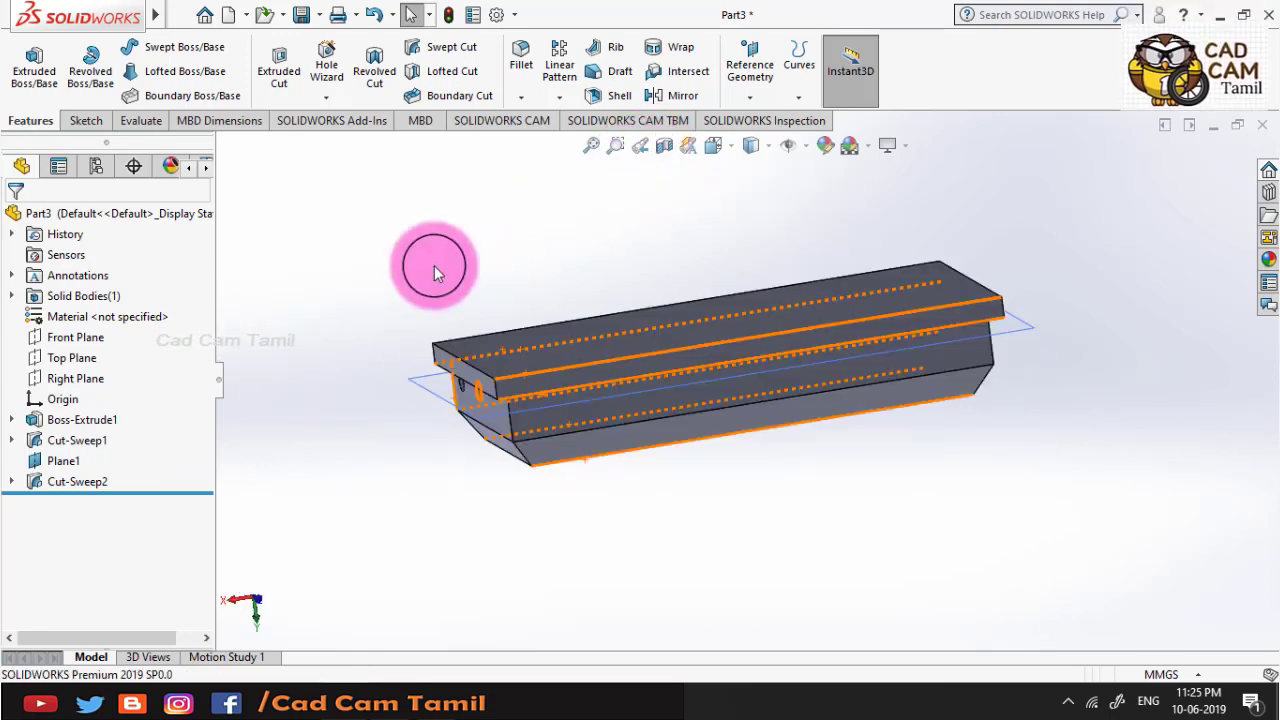
Create Plane2 offset 10 mm above the block's top face
click(750, 65)
click(750, 120)
click(790, 300)
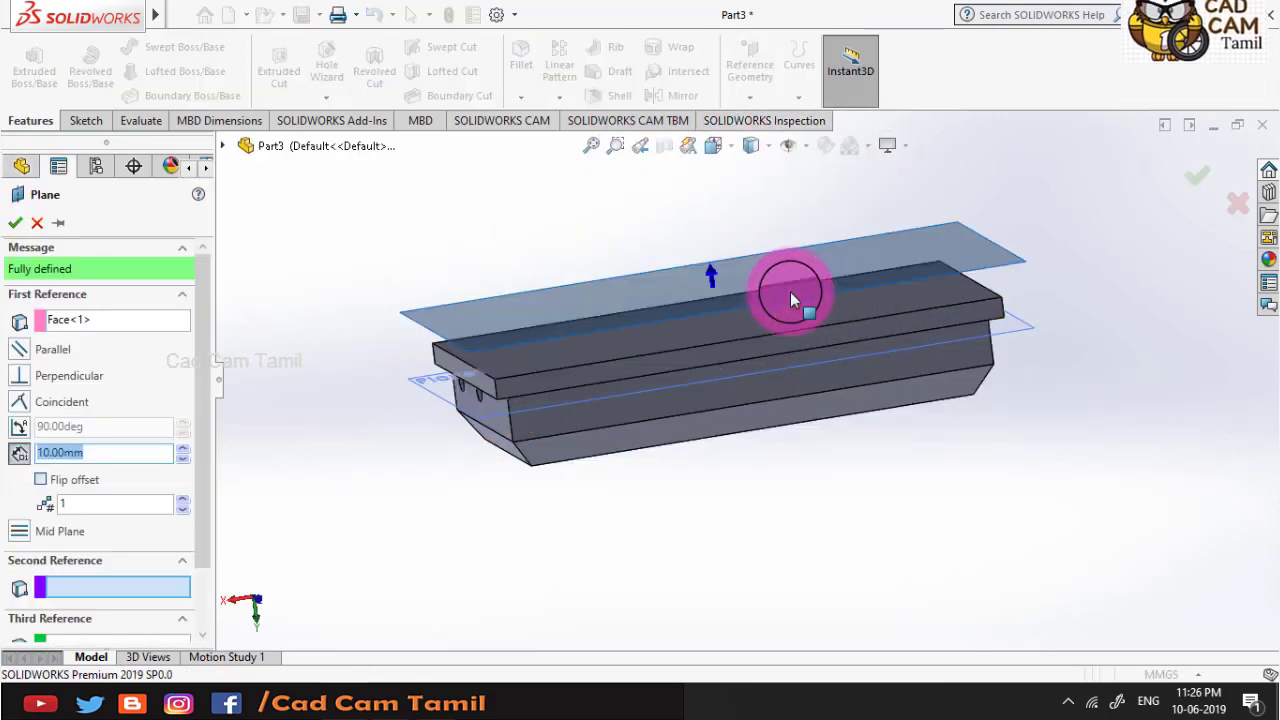
click(1198, 171)
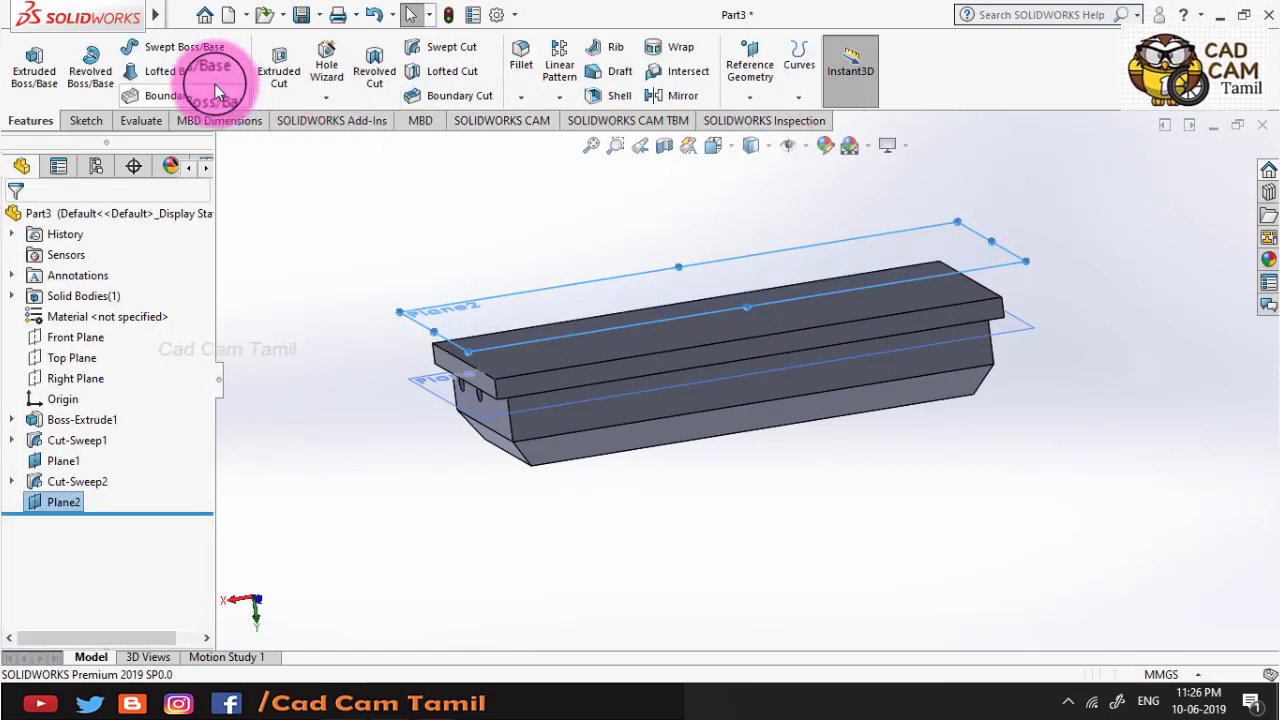
Sketch a 13.53 mm circle on Plane2 above the top face
click(88, 119)
click(160, 47)
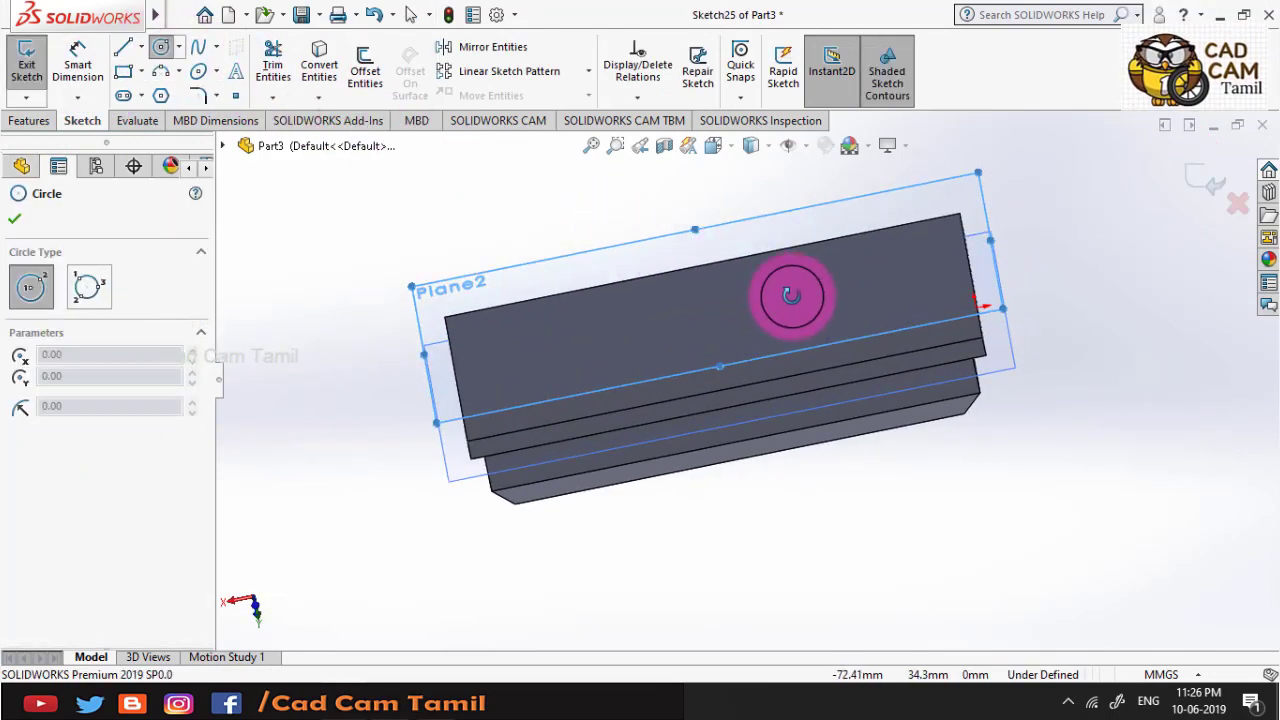
click(768, 298)
click(775, 305)
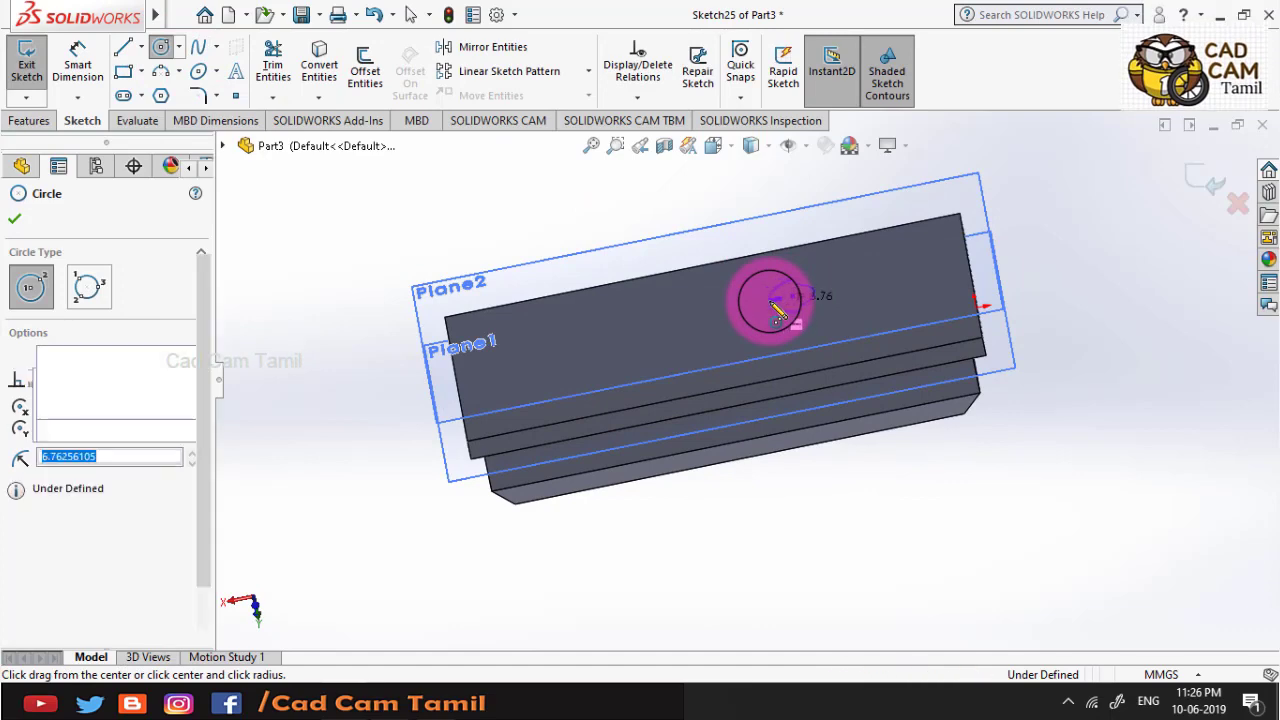
click(1205, 200)
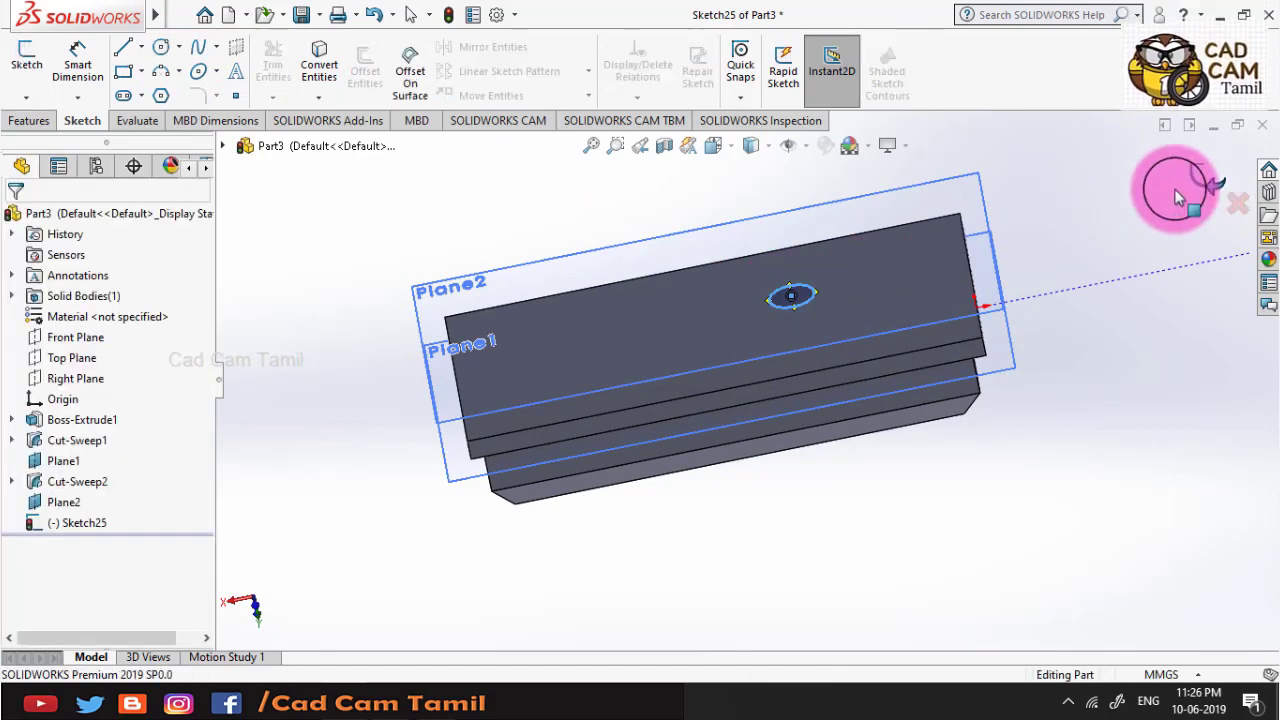
Extrude the circle 29 mm into a cylinder (Boss-Extrude2), then return to isometric view
click(34, 120)
click(32, 86)
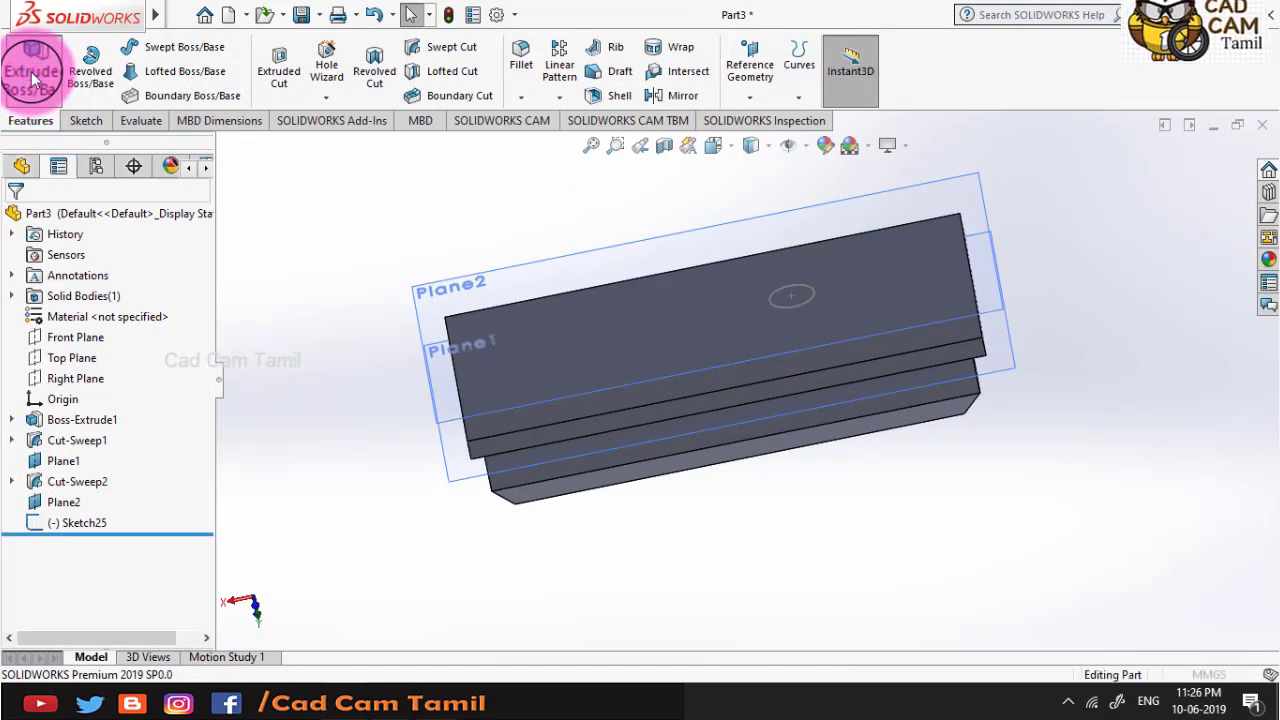
click(793, 310)
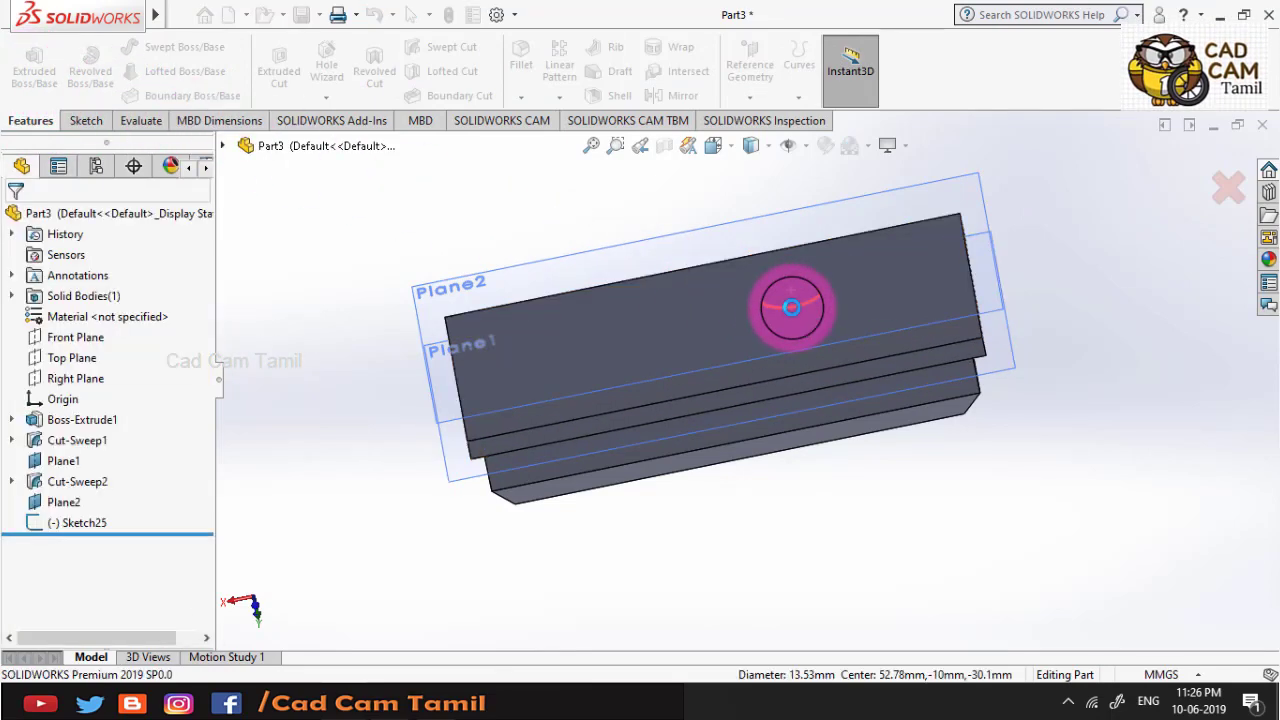
middle_drag(779, 345, 782, 353)
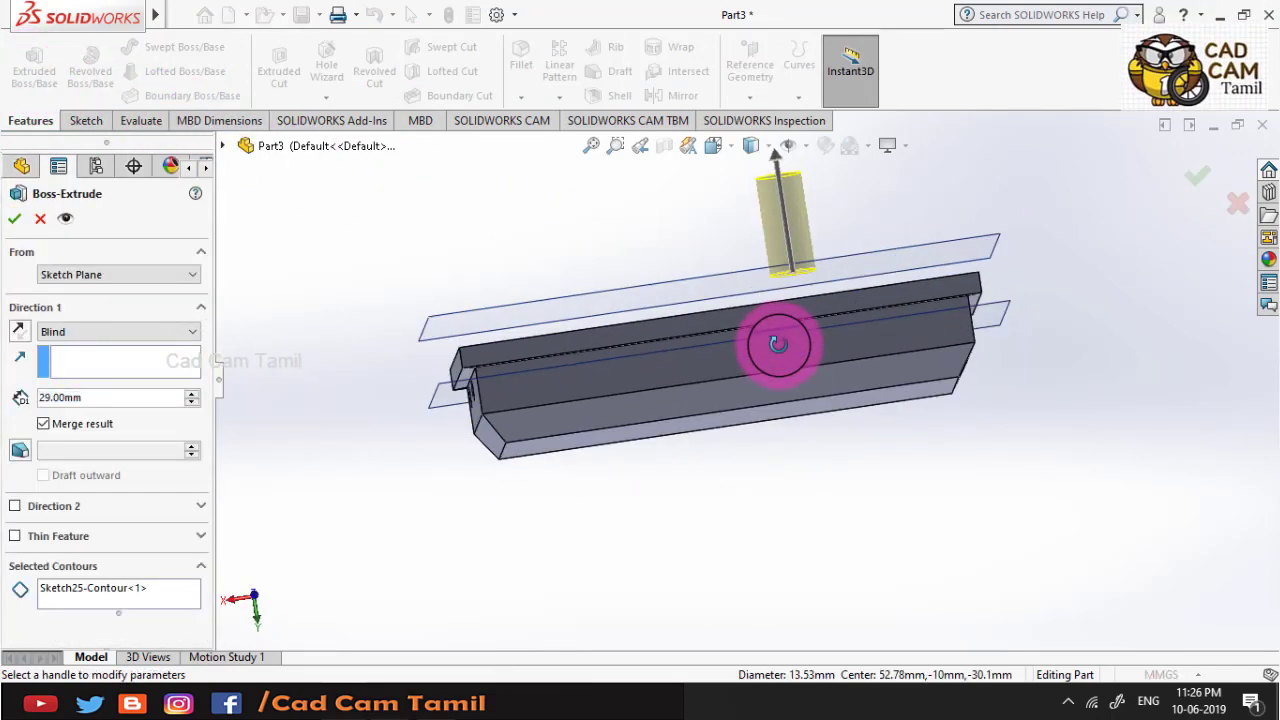
click(1196, 175)
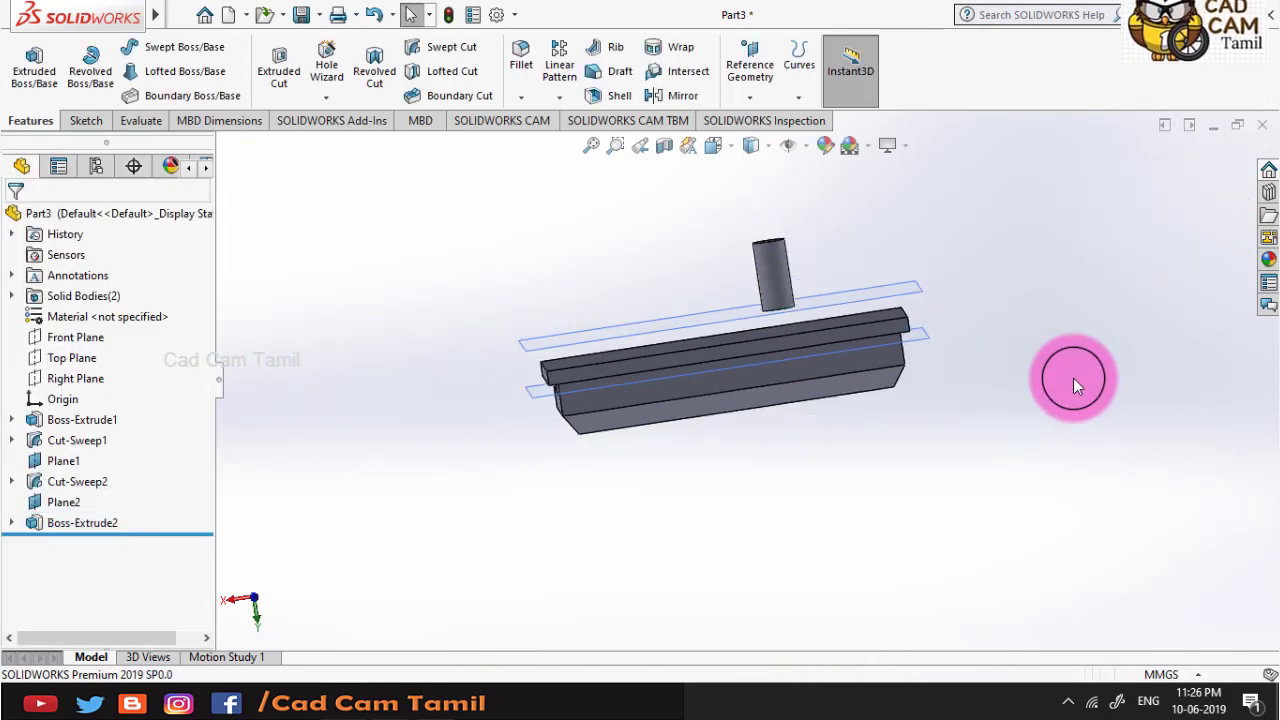
key(ctrl+7)
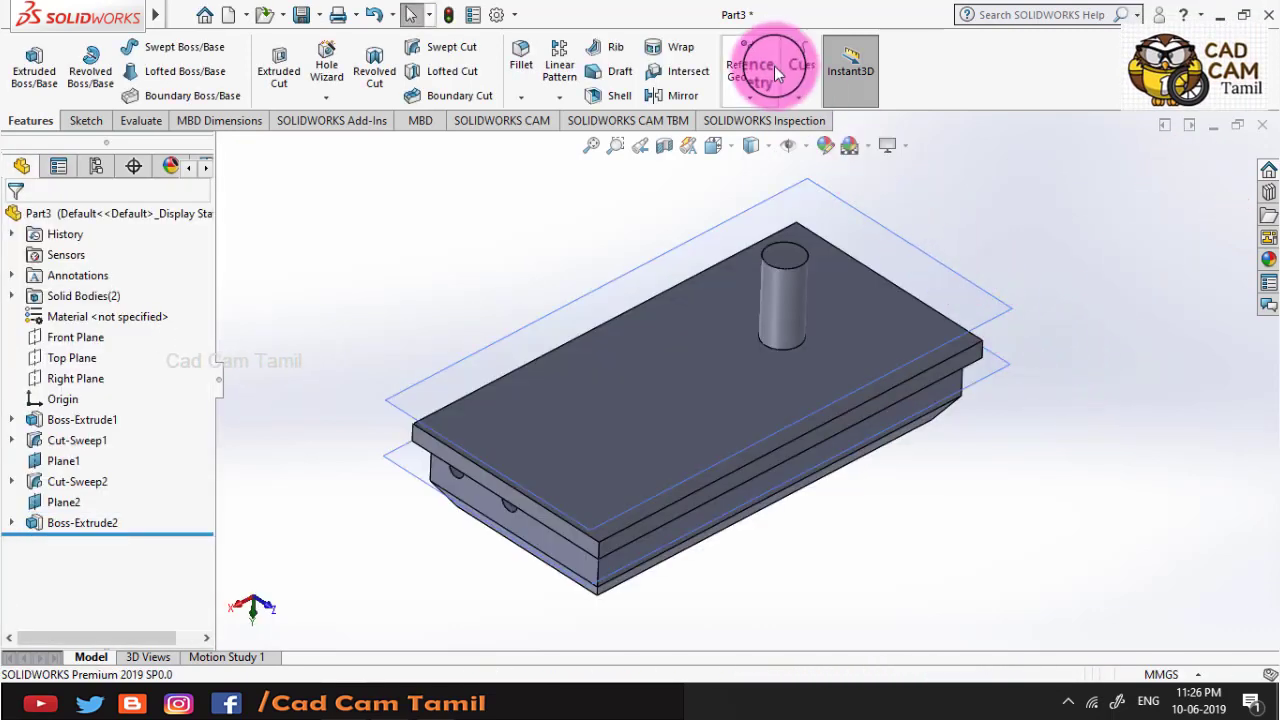
Create Plane3 from the block's long side face, tangent to the cylinder
click(750, 65)
click(758, 119)
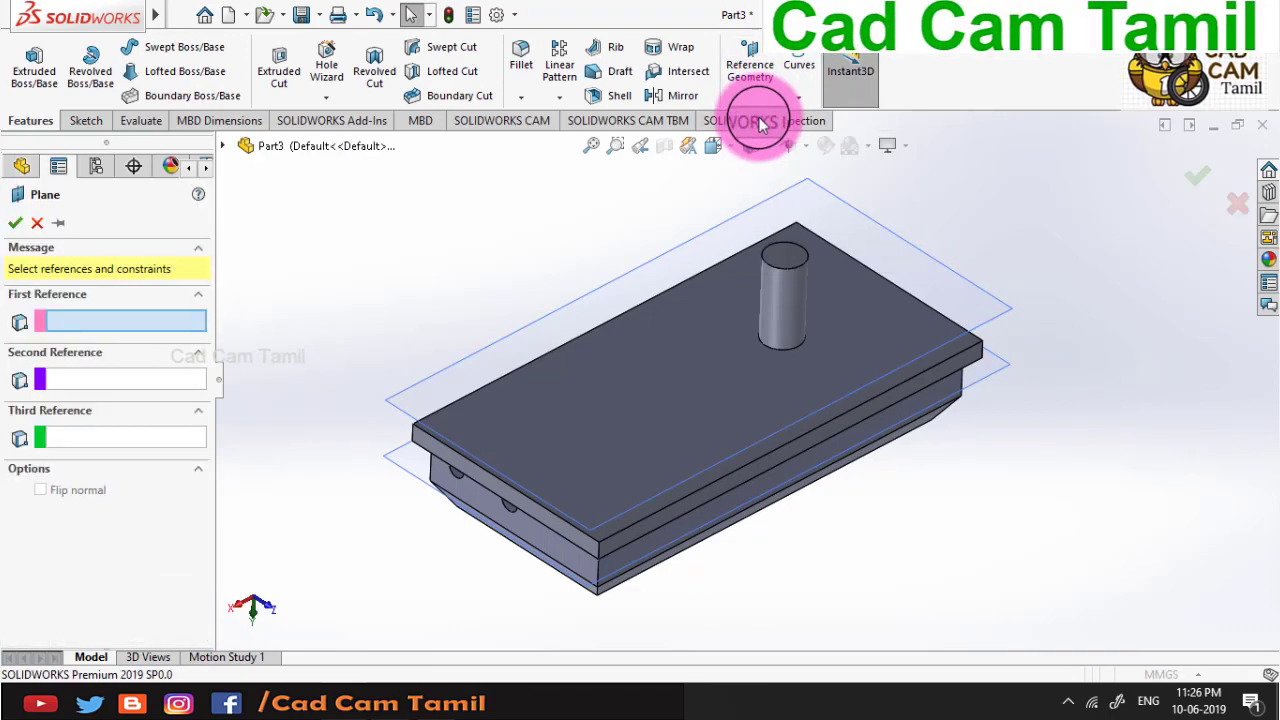
middle_drag(790, 180, 929, 371)
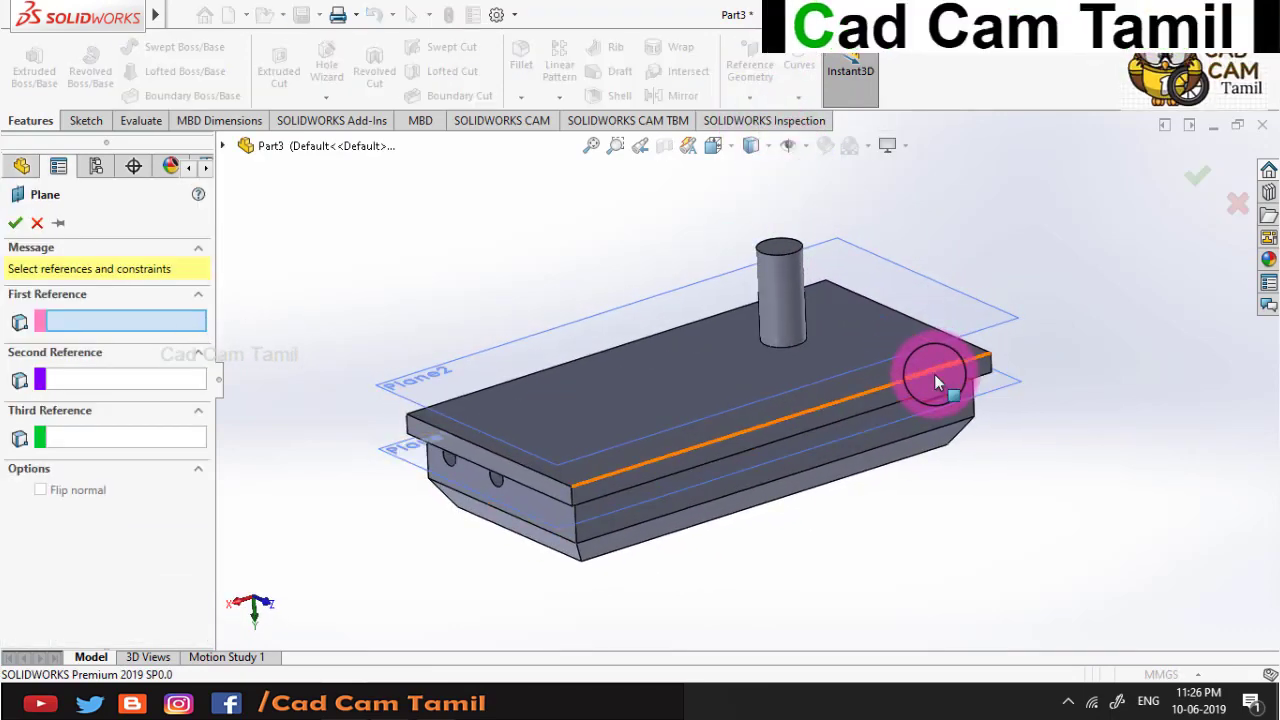
click(931, 380)
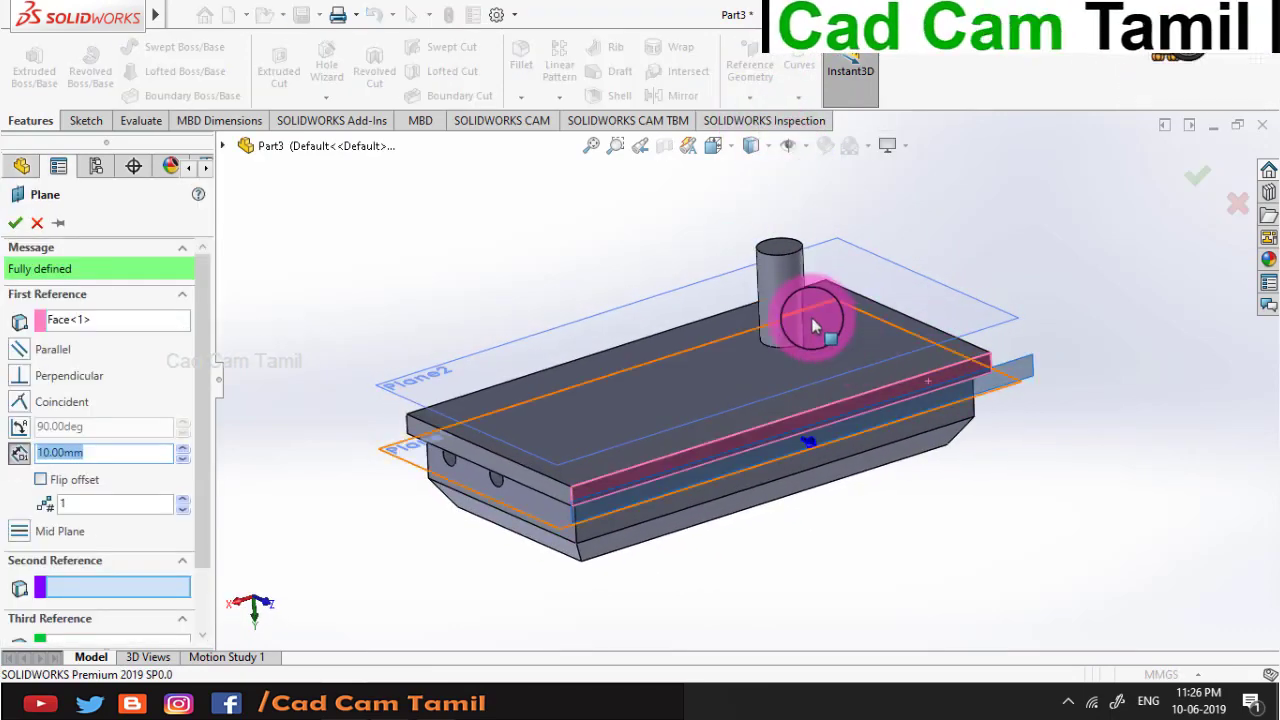
click(779, 303)
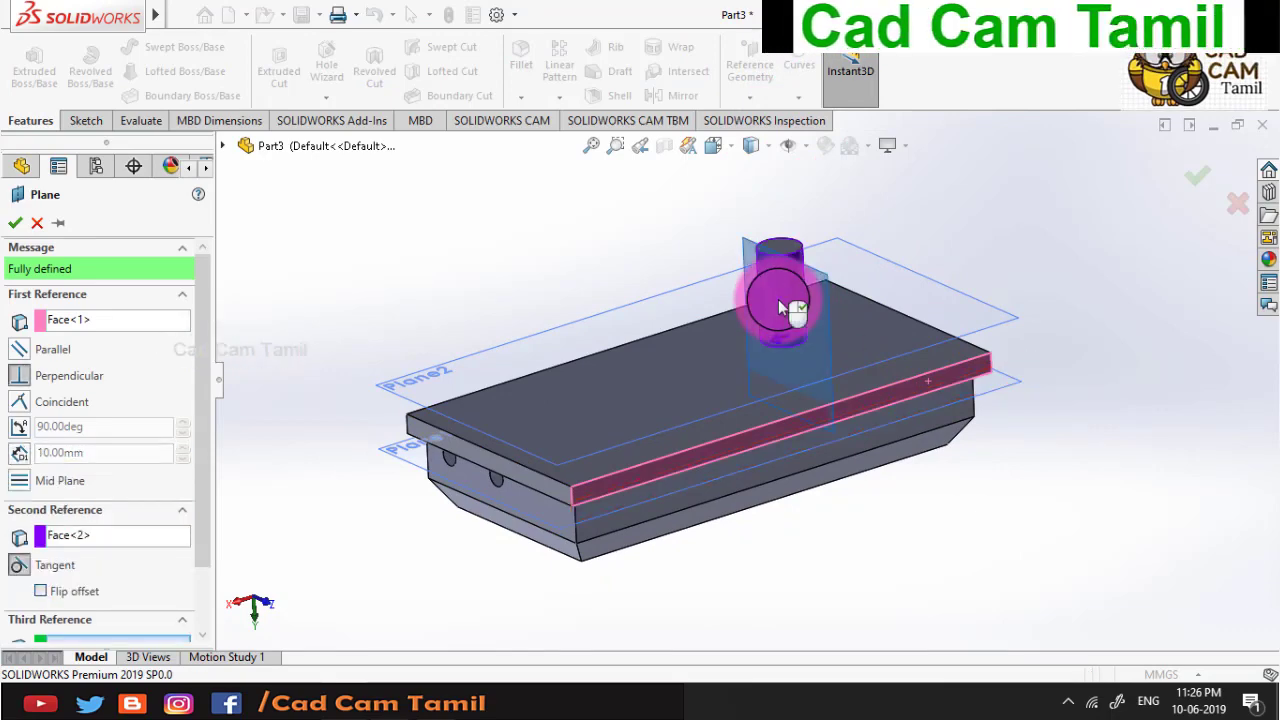
key(Return)
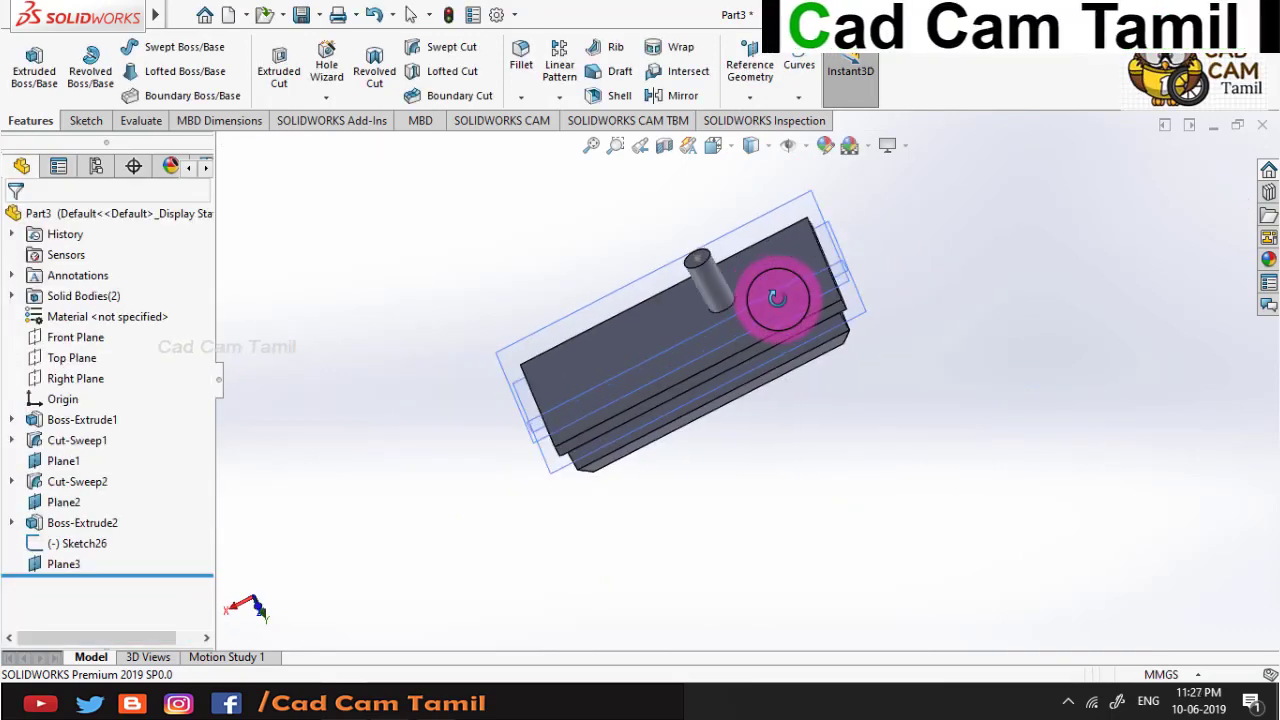
Orbit the model to view Plane3 and select it for sketching
mouse_move(778, 299)
middle_down()
mouse_move(726, 306)
mouse_move(1000, 286)
mouse_move(876, 323)
middle_up()
click(874, 318)
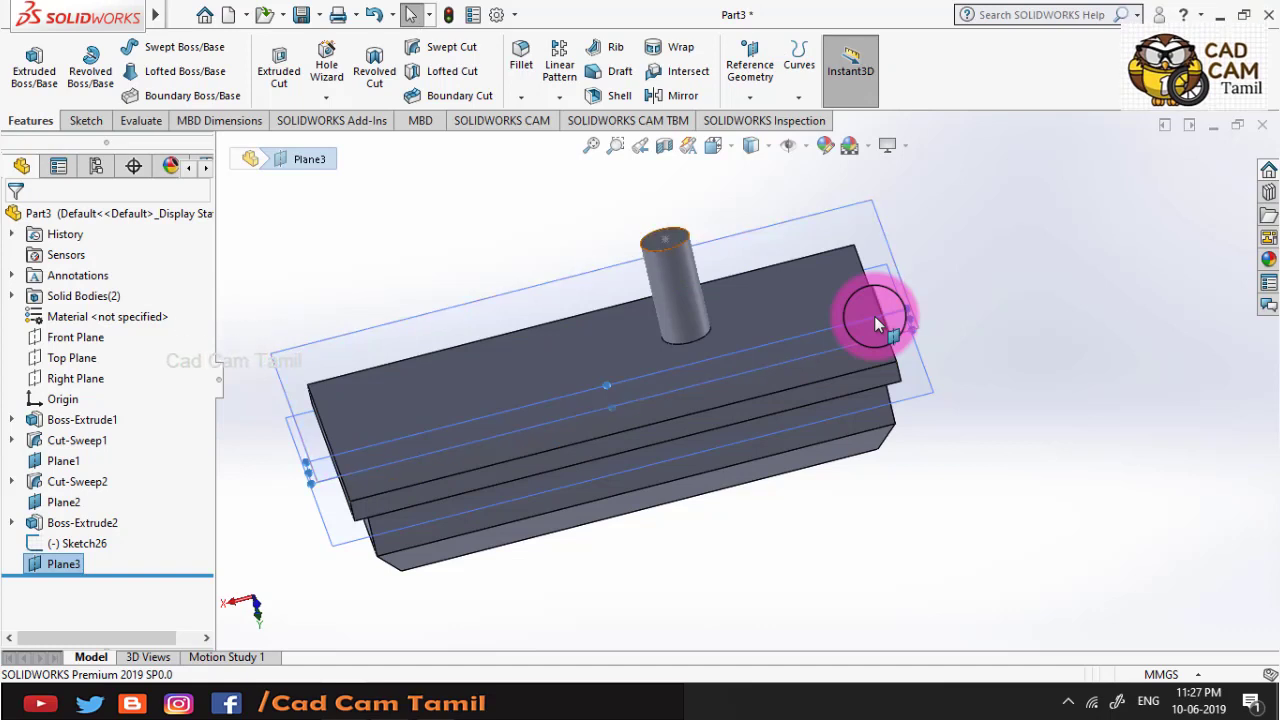
drag(875, 319, 853, 324)
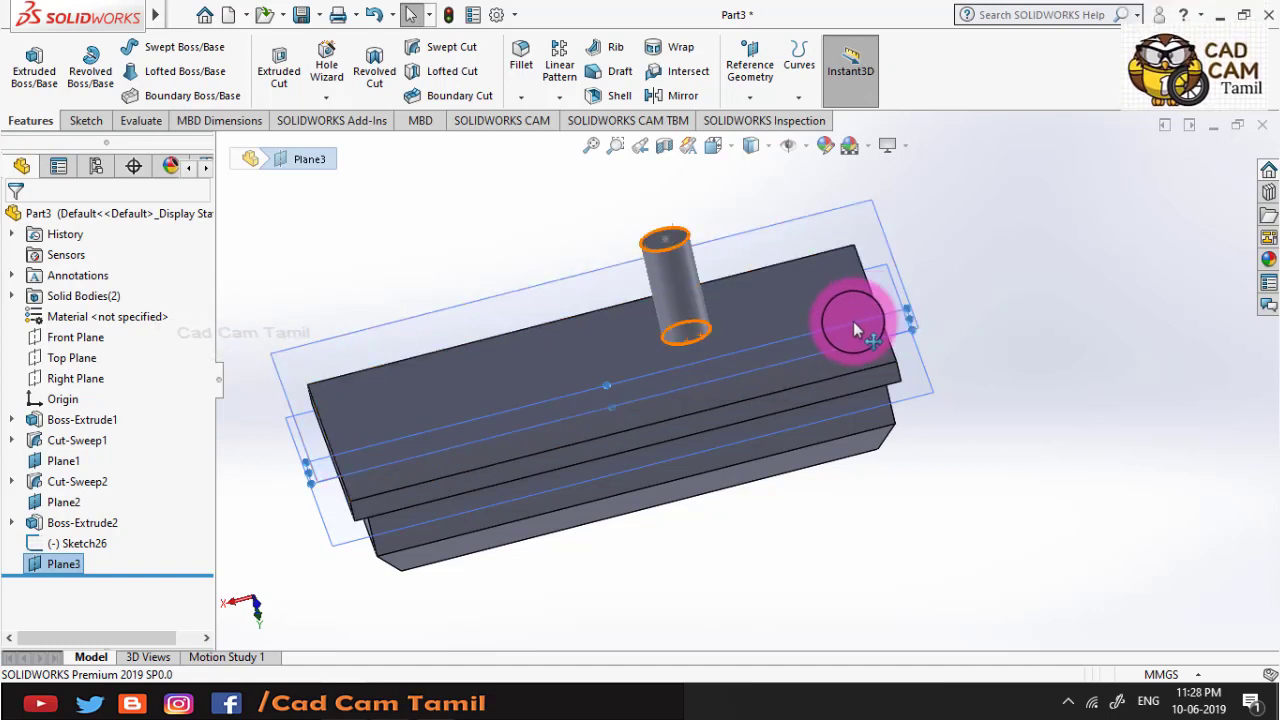
mouse_move(607, 388)
mouse_down()
mouse_move(865, 282)
mouse_move(1006, 309)
mouse_move(762, 234)
mouse_up()
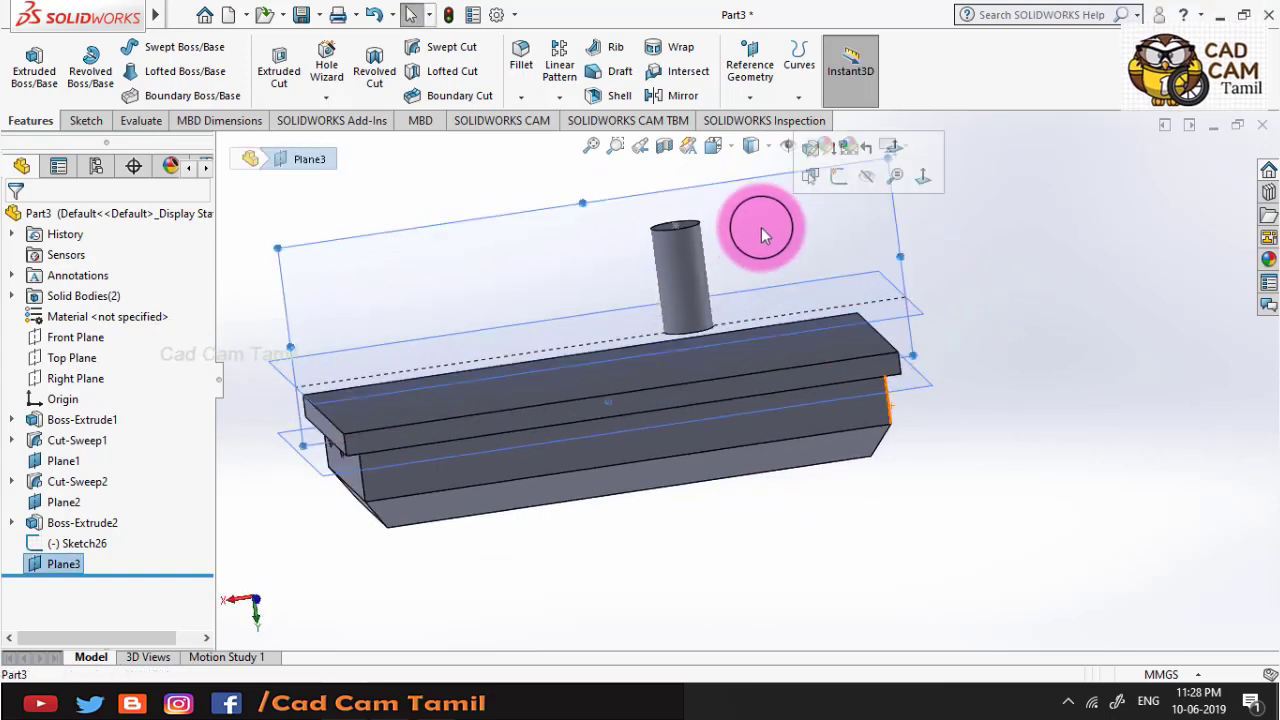
click(824, 190)
click(940, 191)
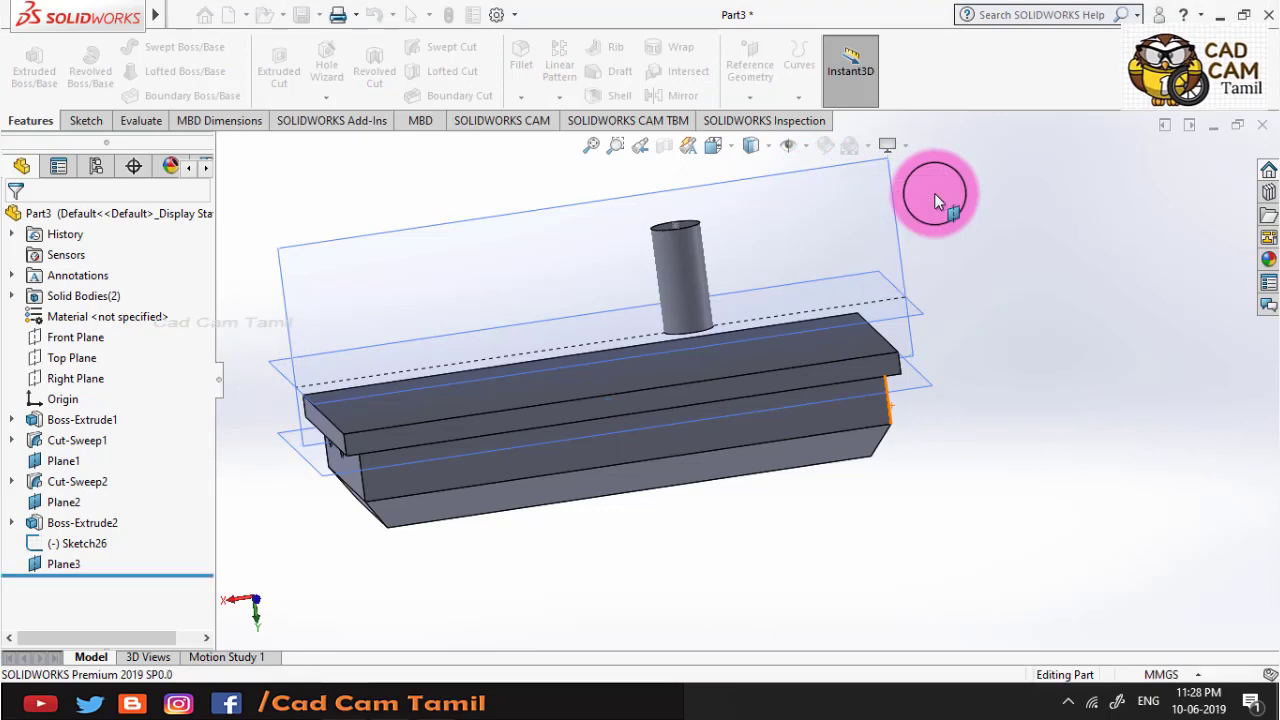
click(790, 207)
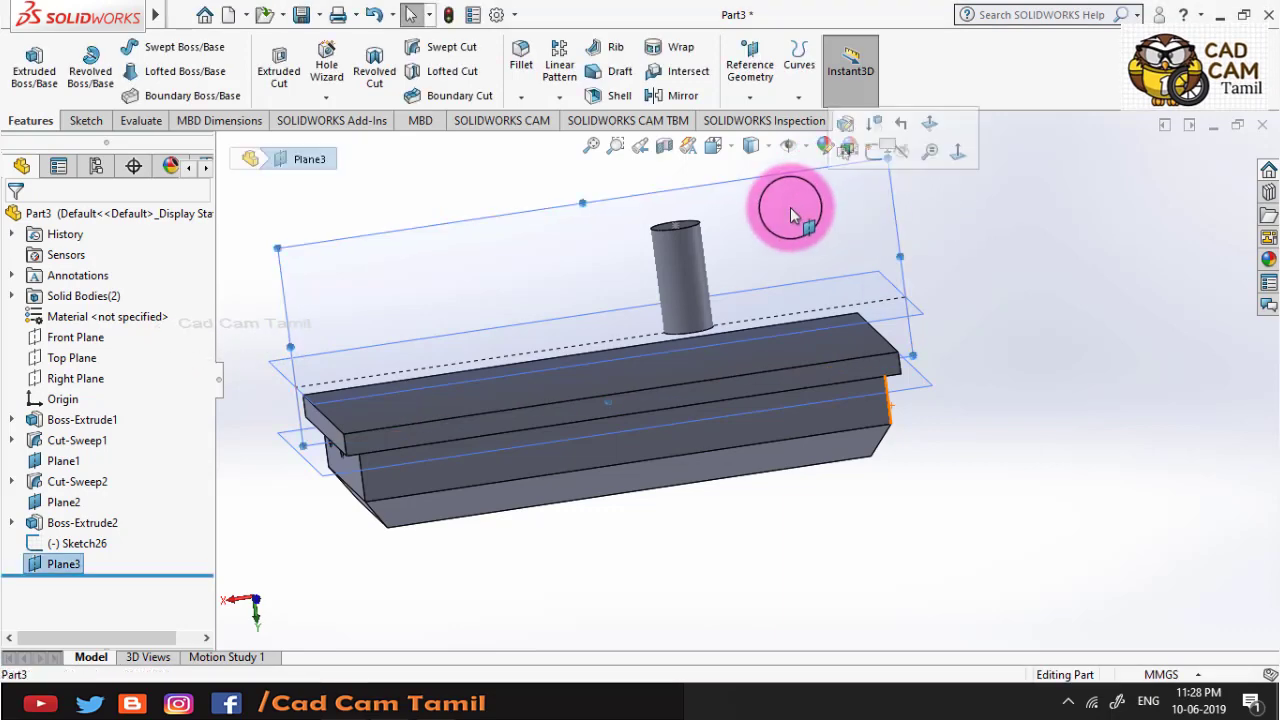
Start a sketch on Plane3 and view it normal to the screen
click(870, 157)
scroll(740, 385, down, 2)
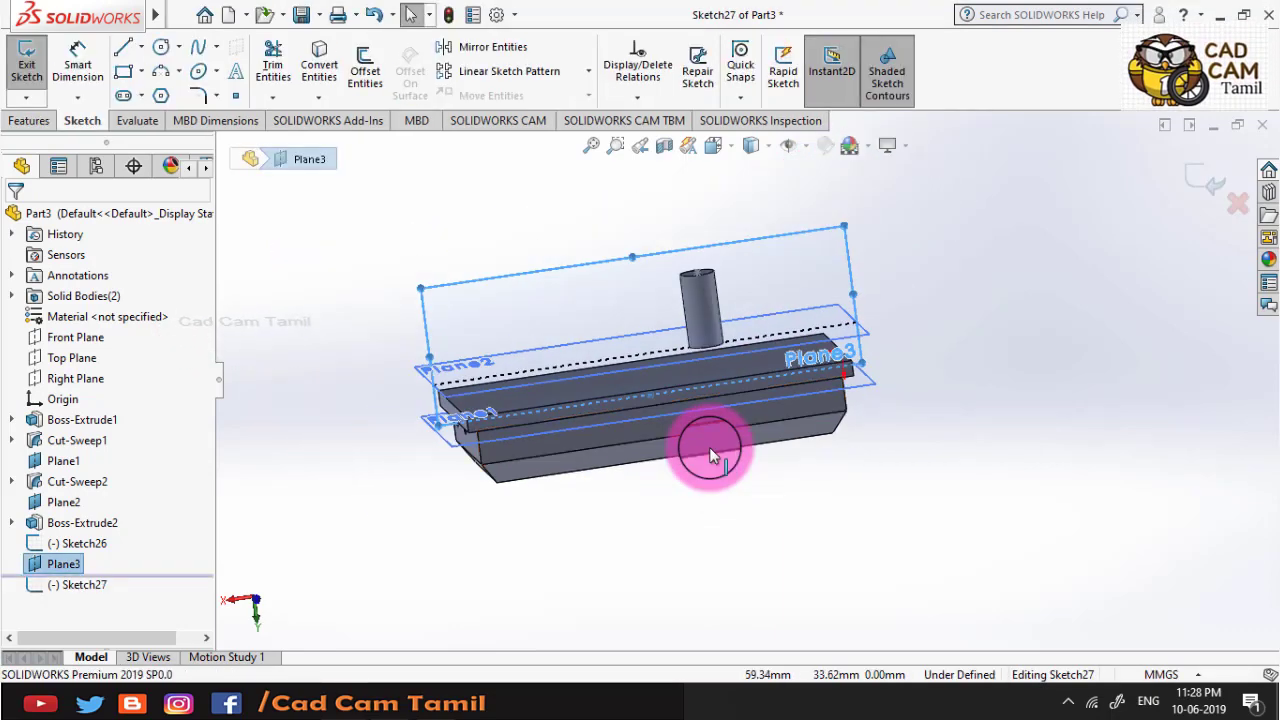
click(727, 160)
click(828, 250)
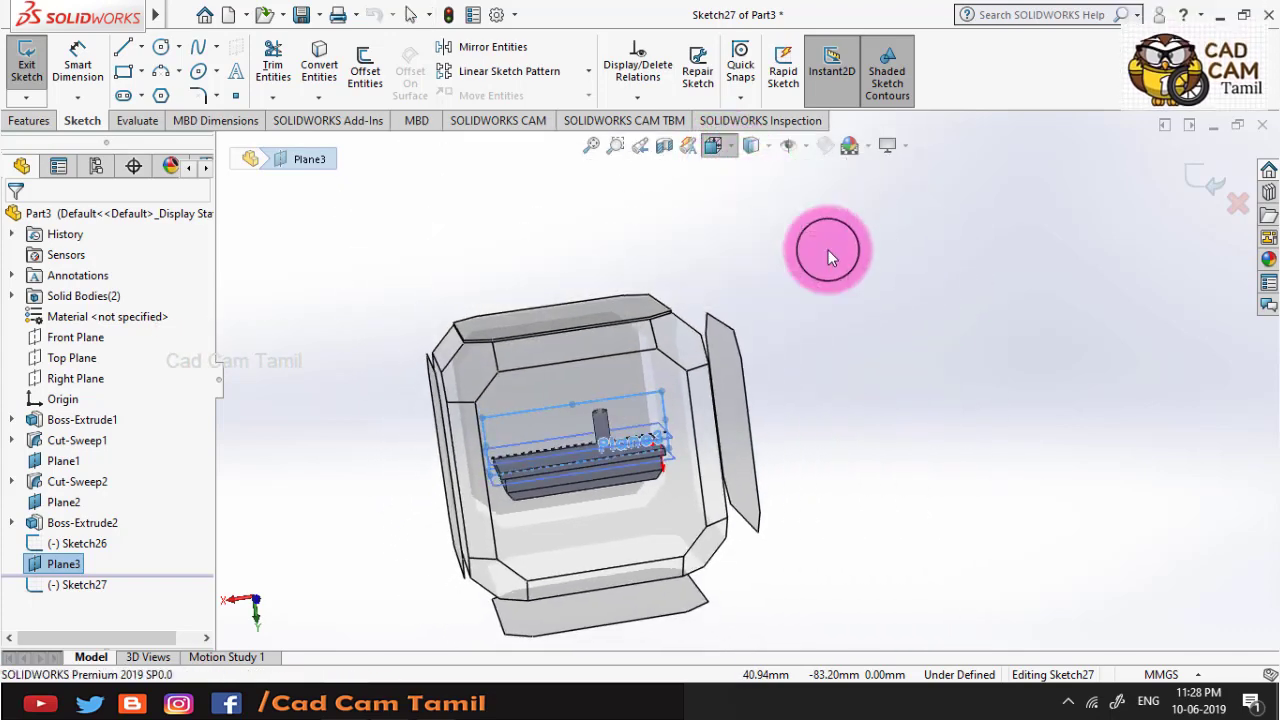
click(300, 270)
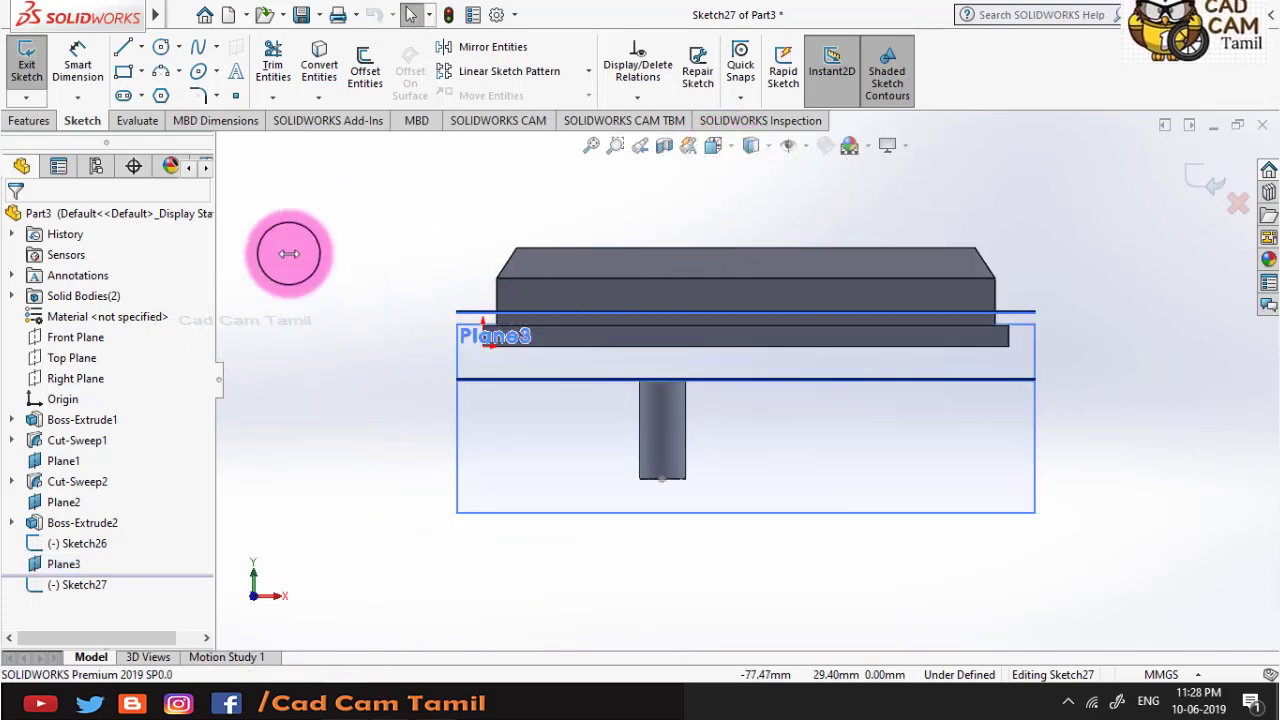
Draw one slanted line from the cylinder's base to the block's upper edge
click(145, 50)
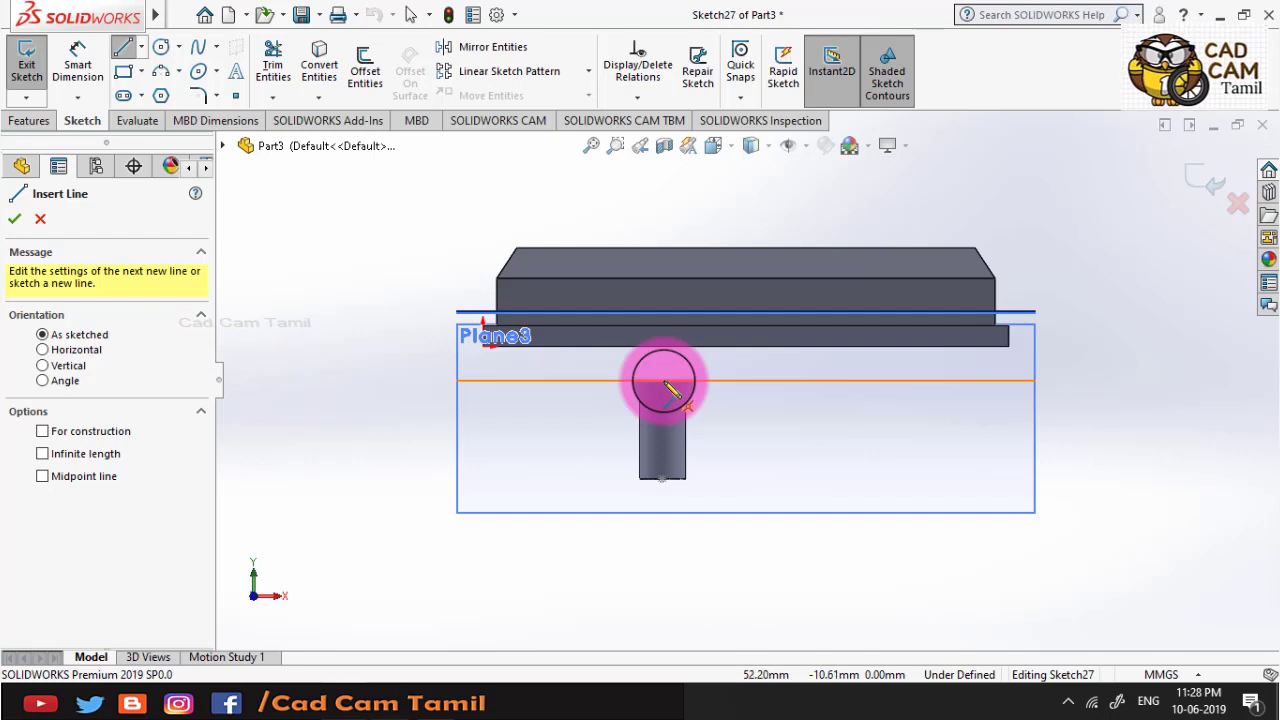
click(664, 381)
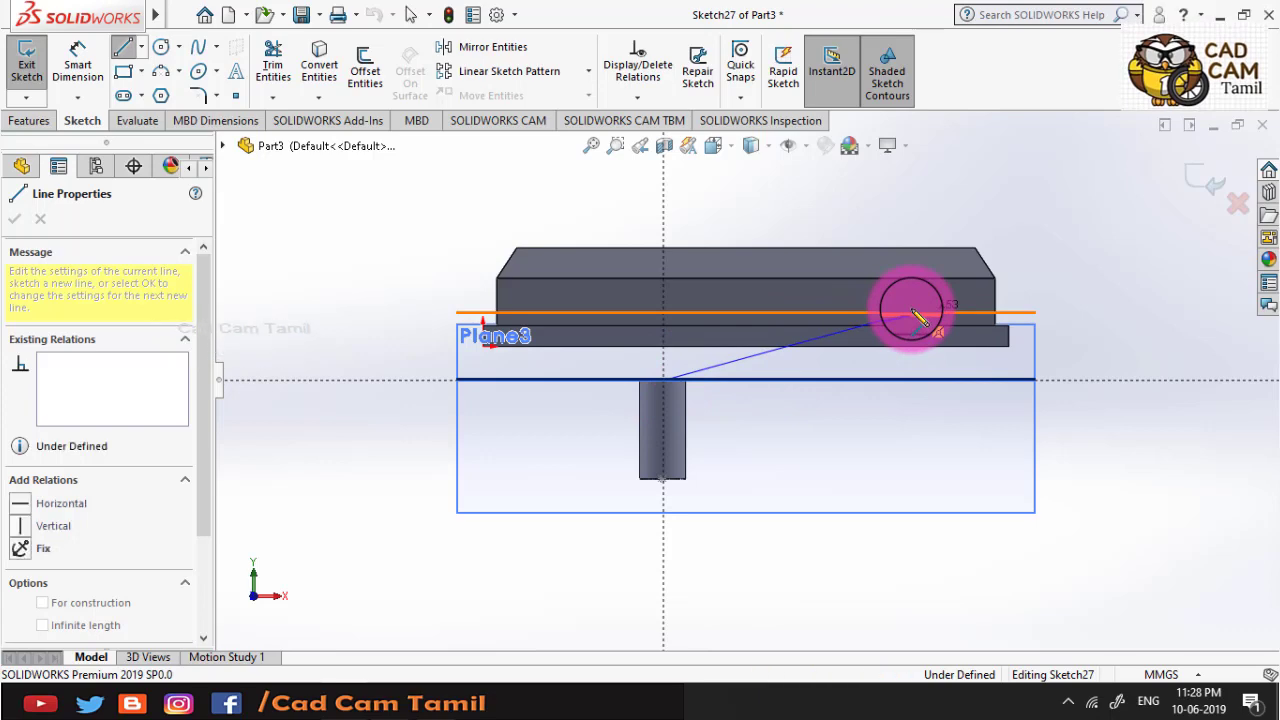
click(910, 313)
double_click(1181, 196)
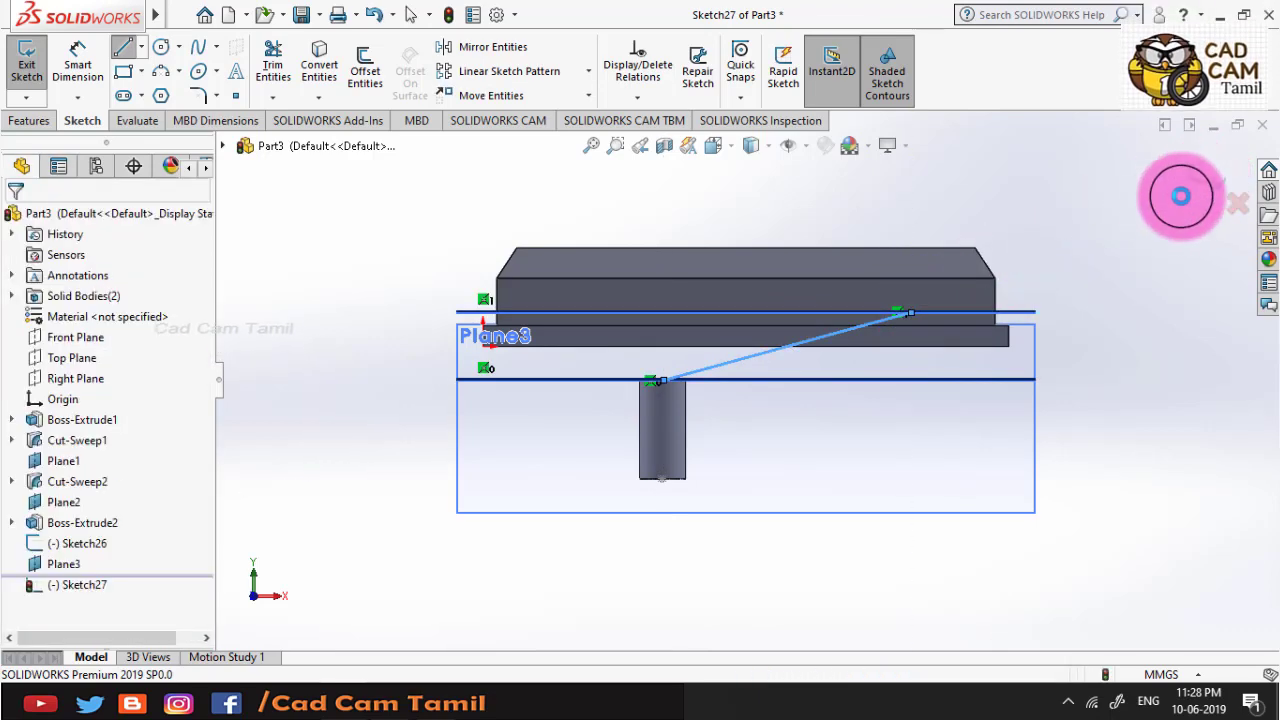
mouse_move(1055, 287)
middle_down()
mouse_move(983, 215)
mouse_move(842, 230)
middle_up()
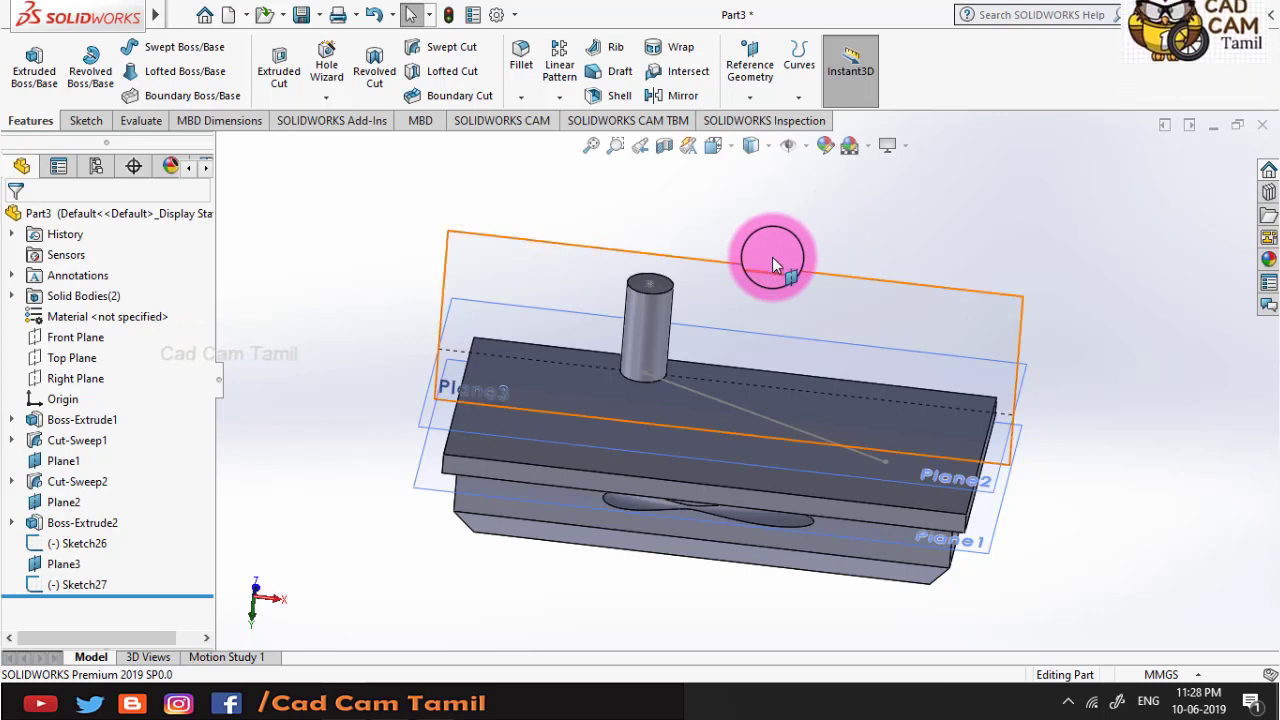
Hide Plane3, Plane2 and Plane1 from the feature tree, leaving the solids and the line
click(772, 262)
key(ctrl+8)
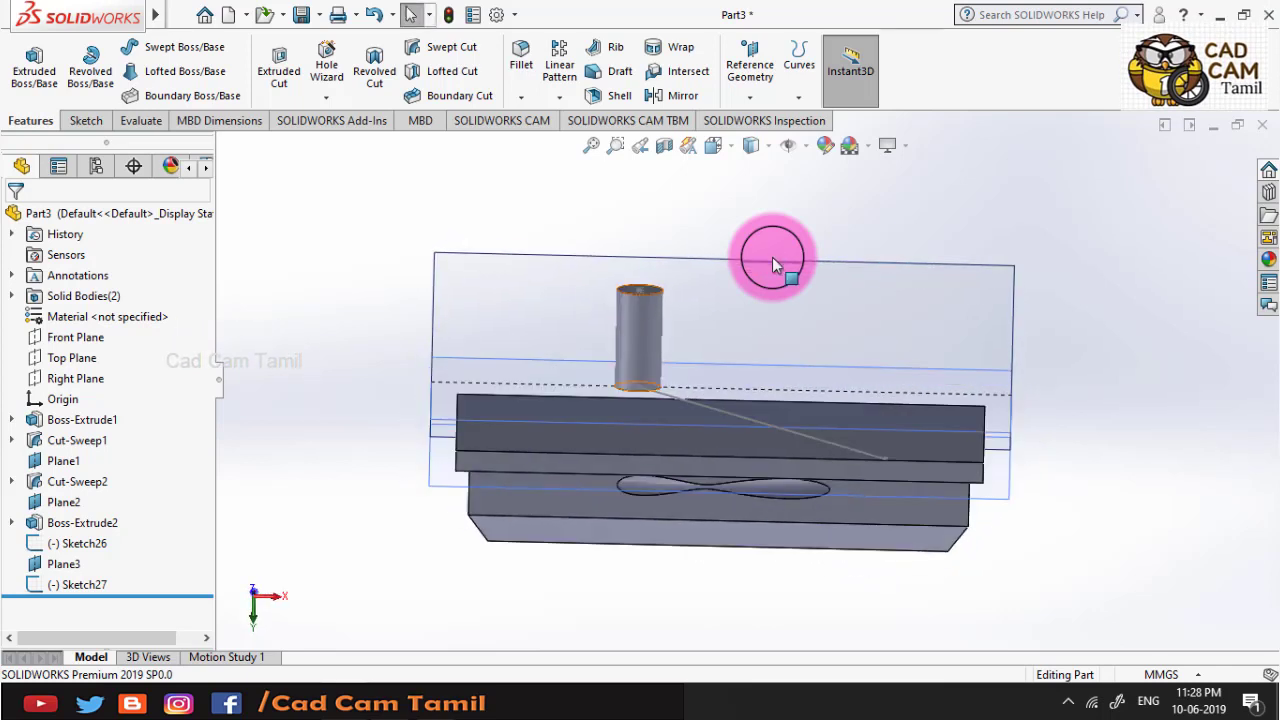
click(58, 566)
click(104, 533)
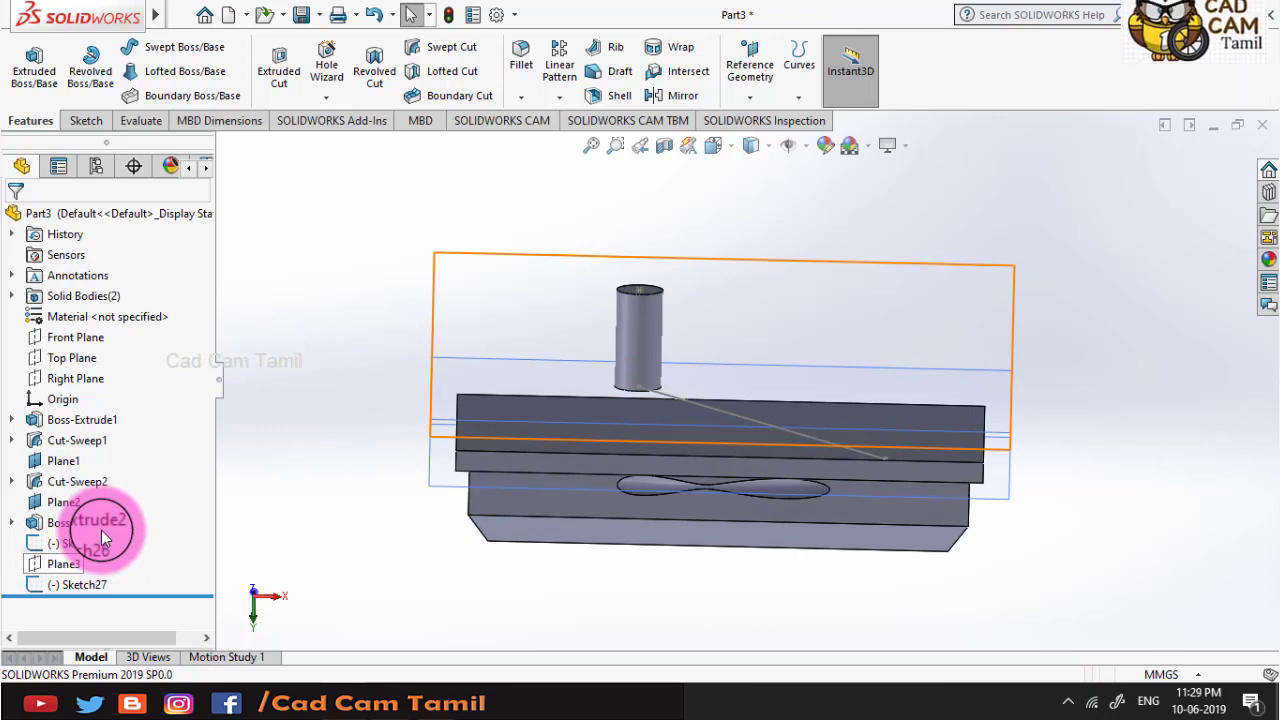
click(95, 500)
click(118, 474)
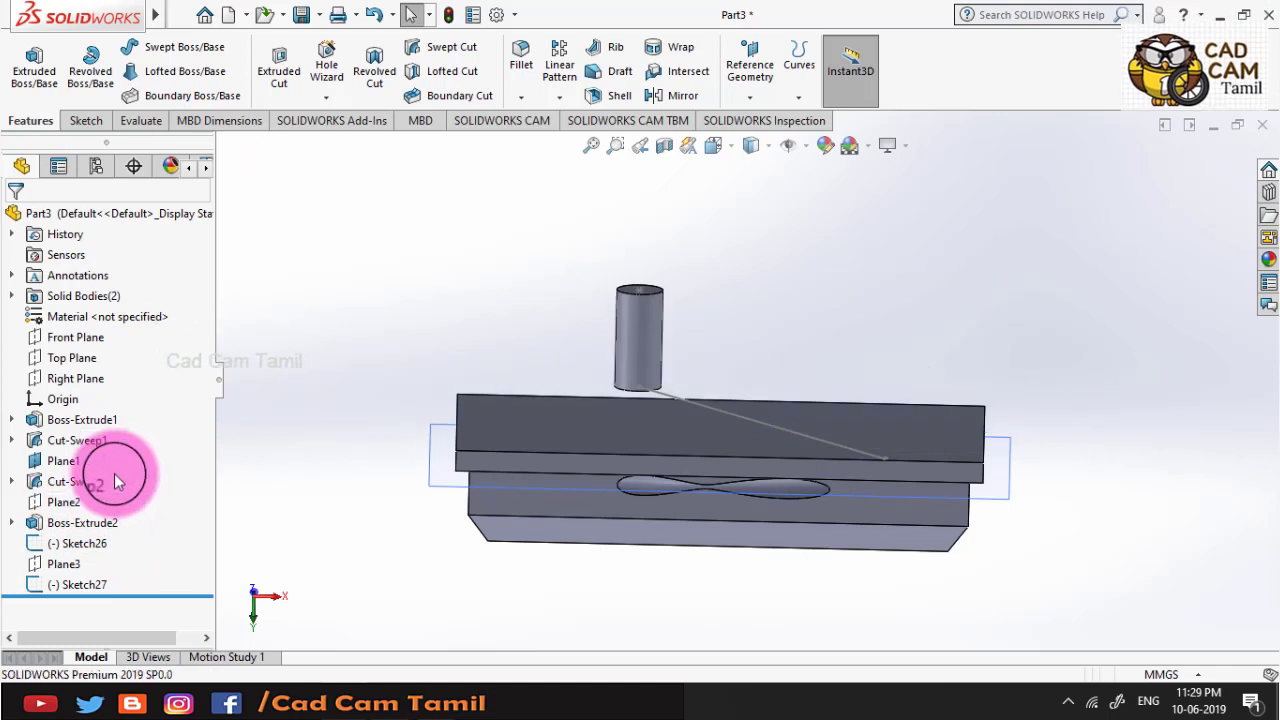
drag(118, 474, 75, 465)
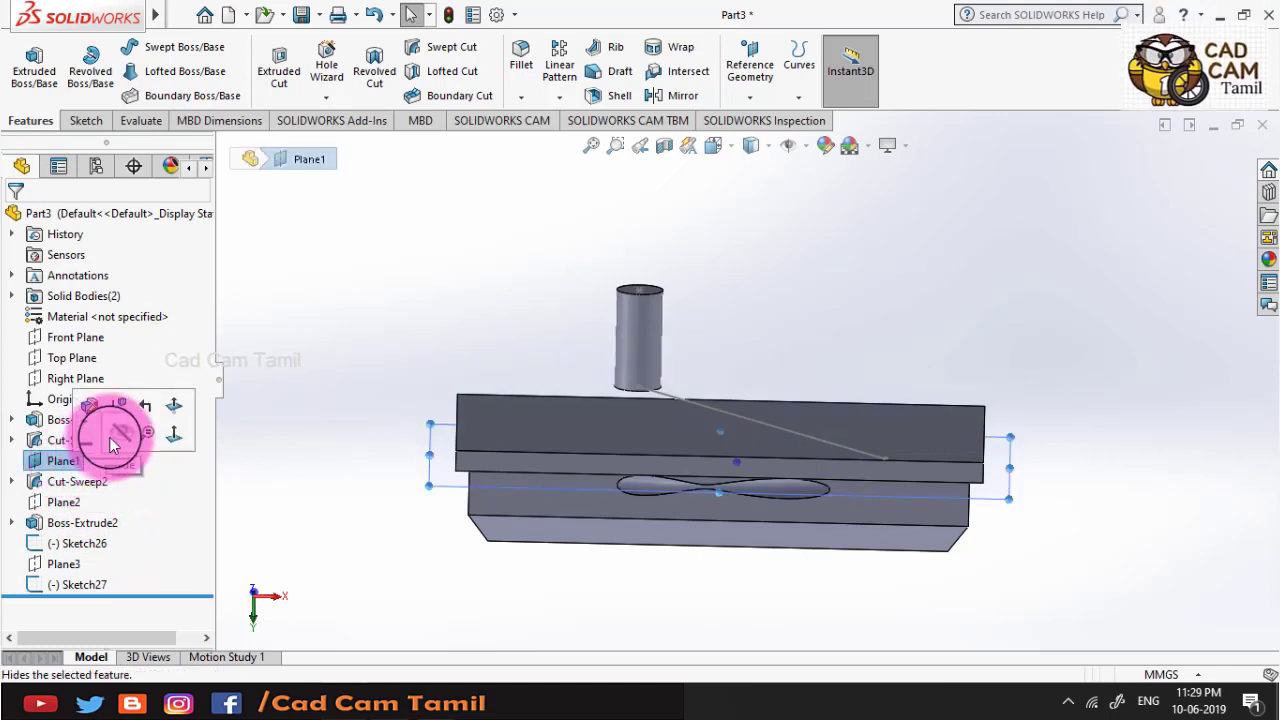
click(293, 442)
middle_drag(334, 444, 622, 345)
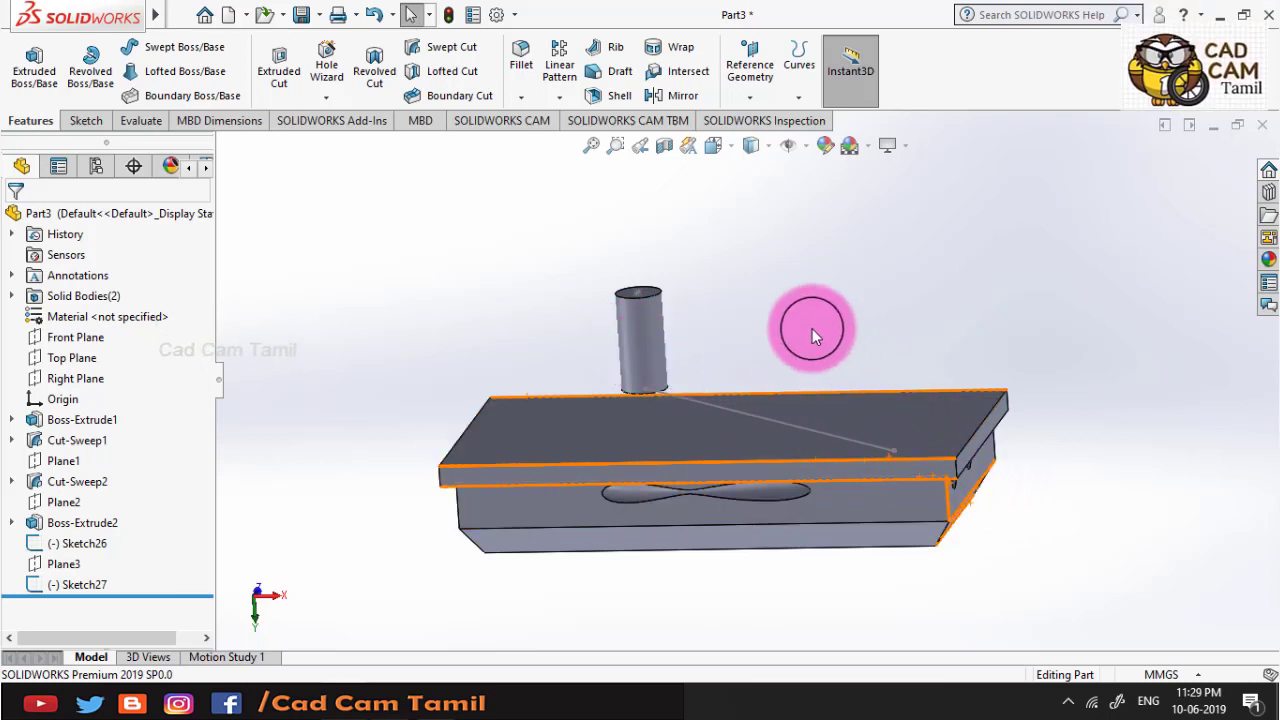
Swept-cut the Boss-Extrude2 cylinder as a solid profile along Sketch27, creating Cut-Sweep3
click(421, 51)
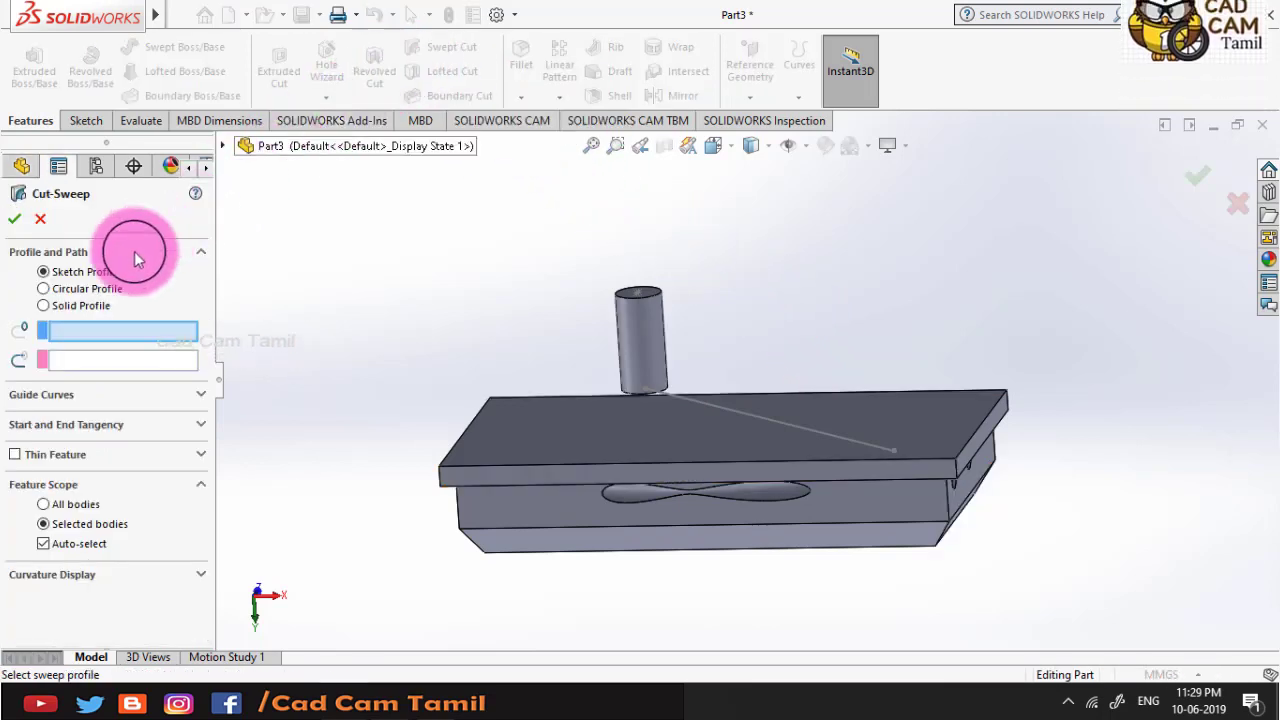
click(52, 308)
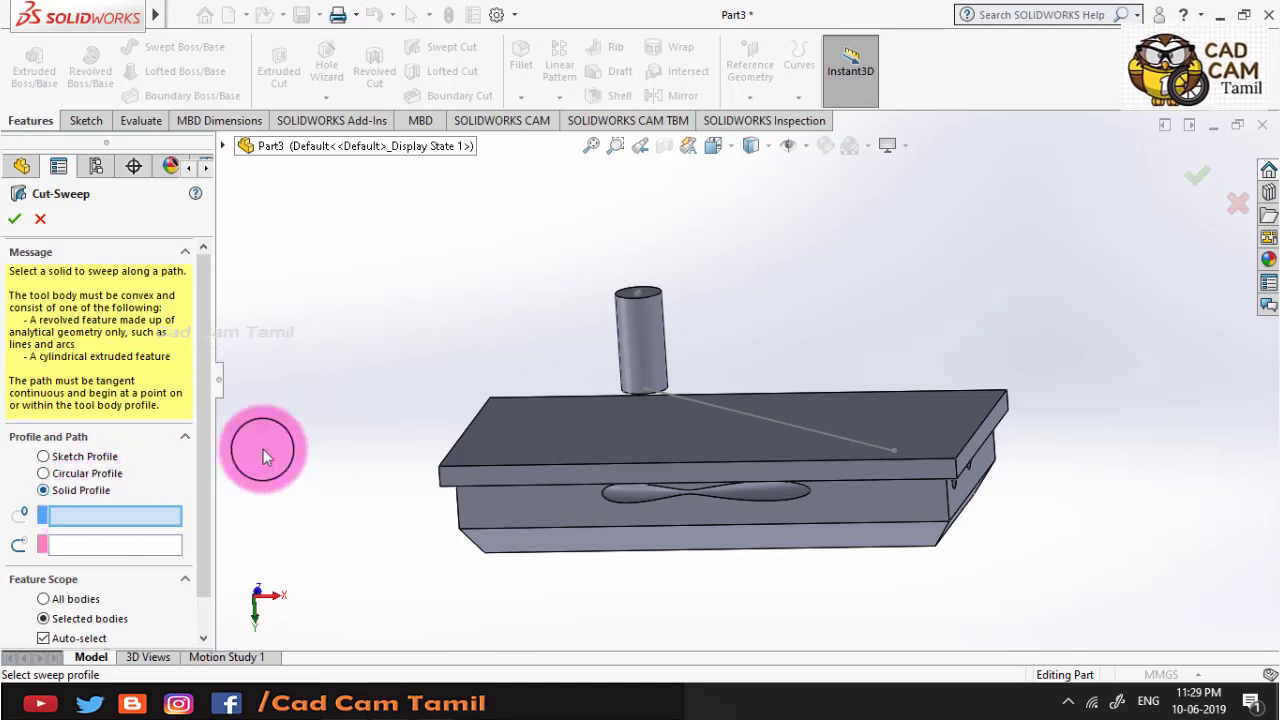
click(656, 344)
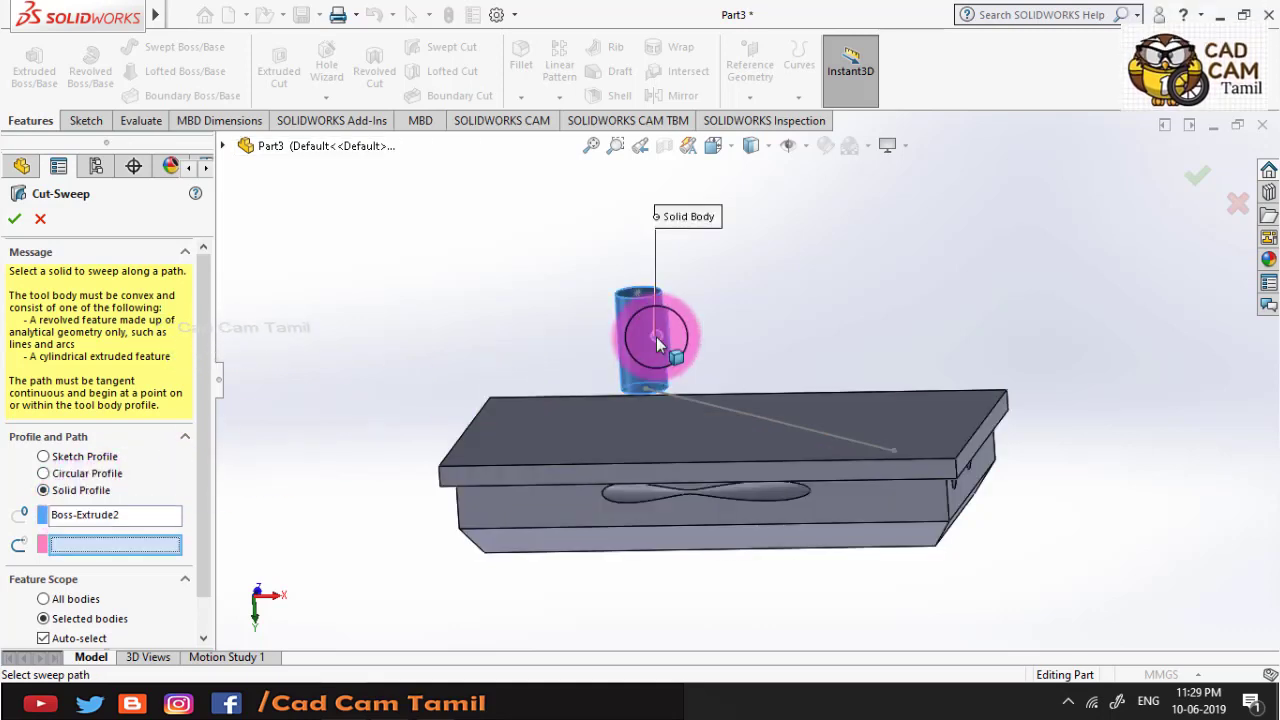
key(Left)
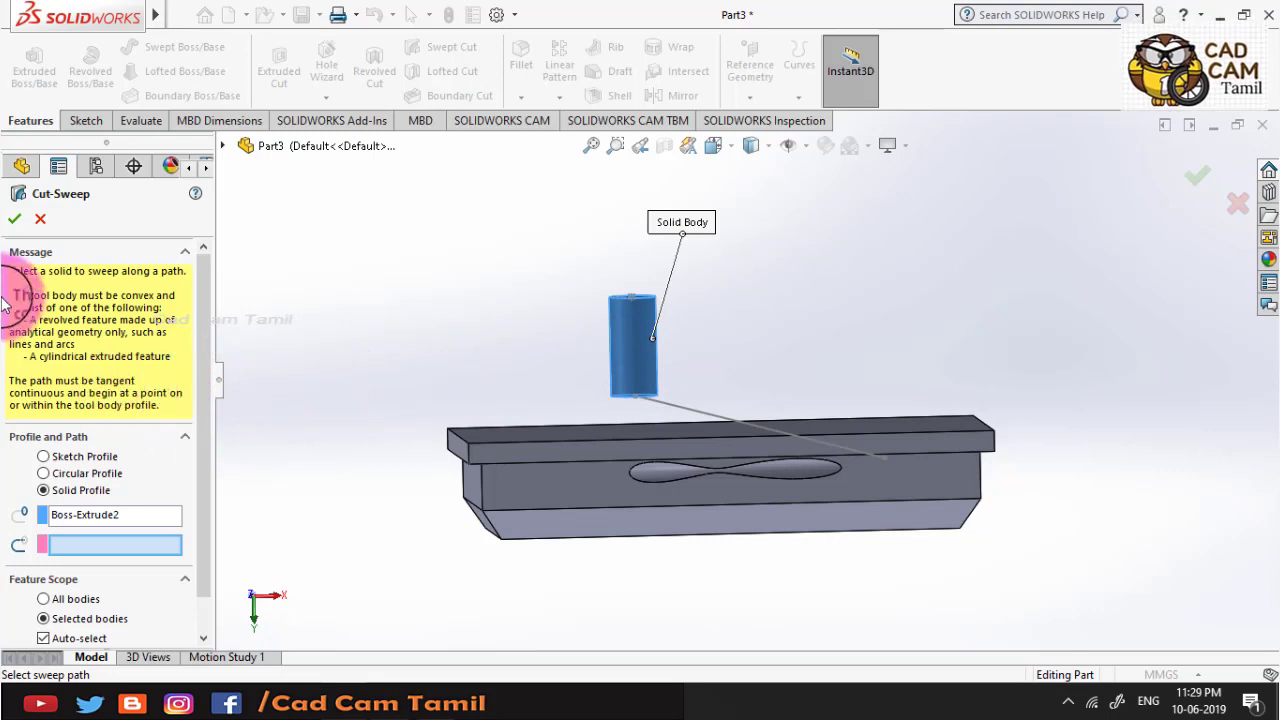
key(Down)
key(Down)
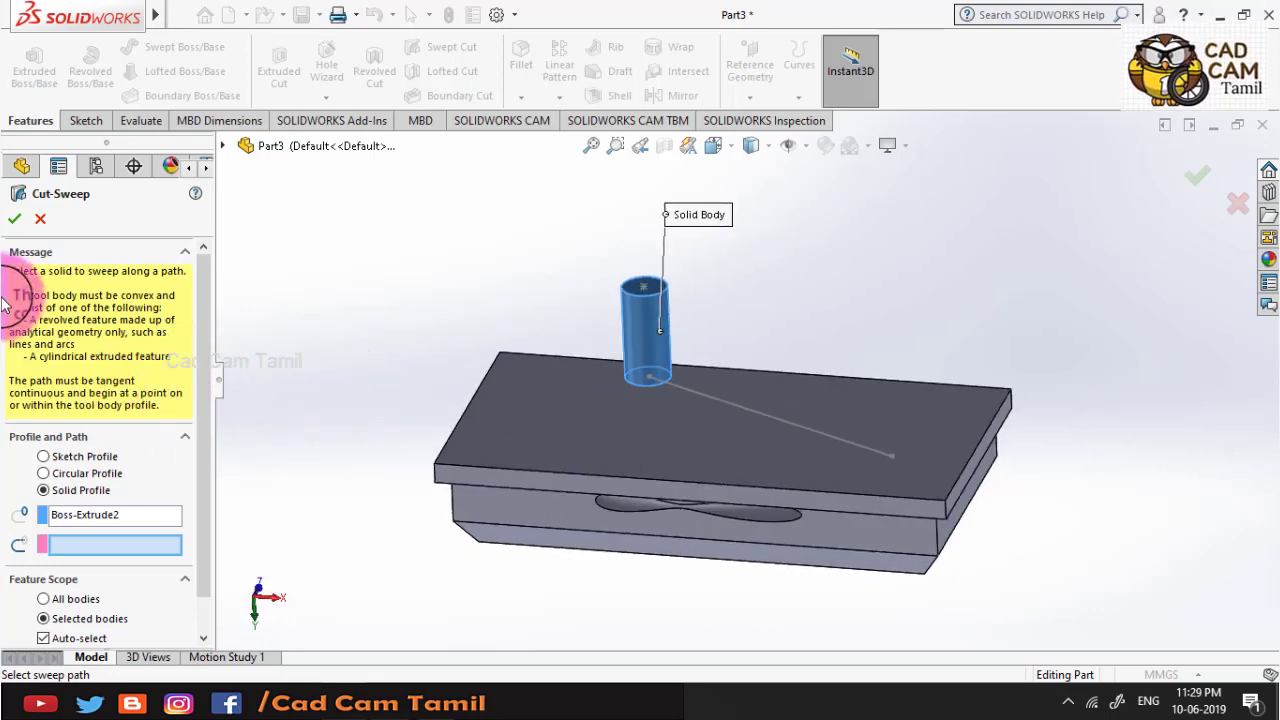
click(733, 401)
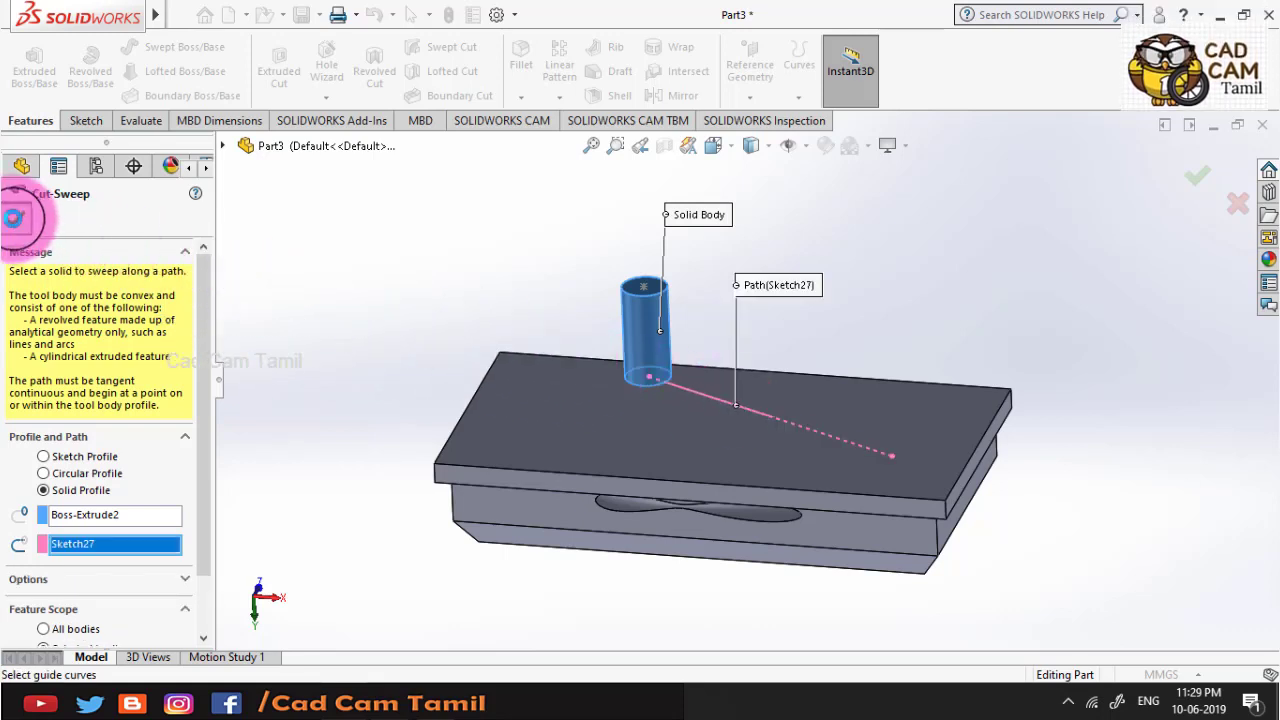
click(14, 217)
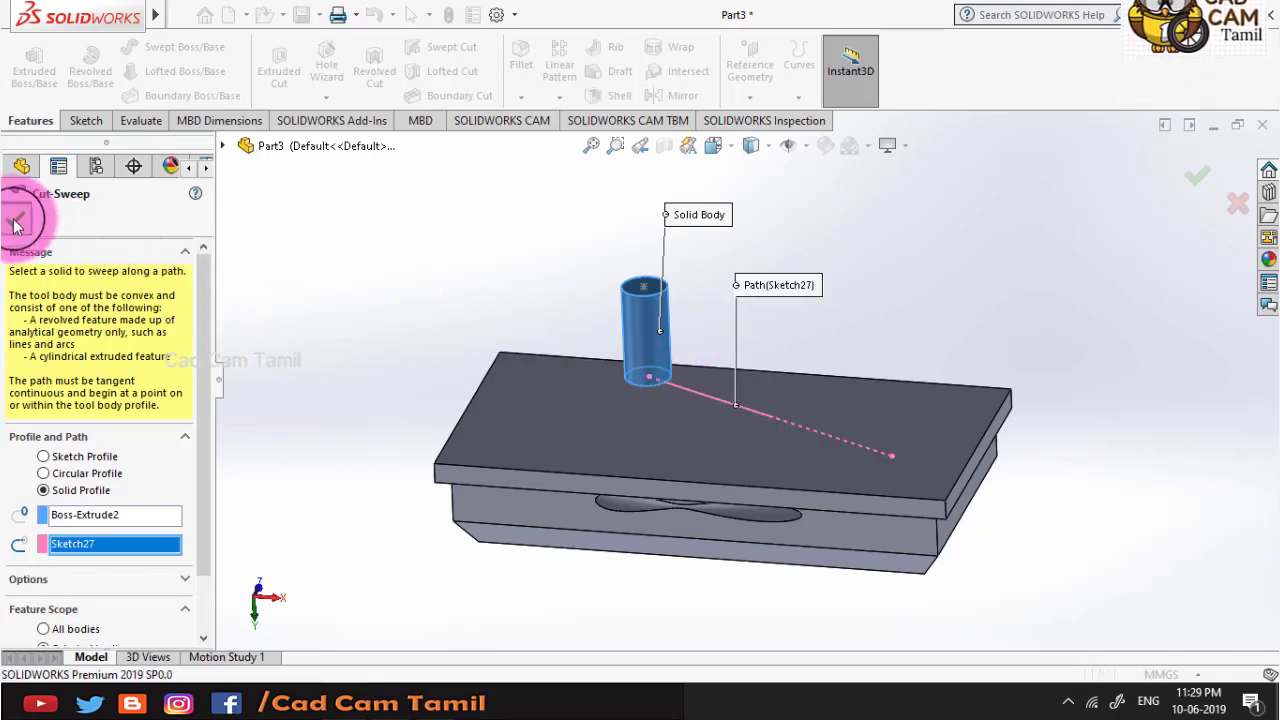
Orbit and zoom around the new slot, inspecting its edges and arc ends
click(542, 260)
middle_drag(542, 260, 541, 258)
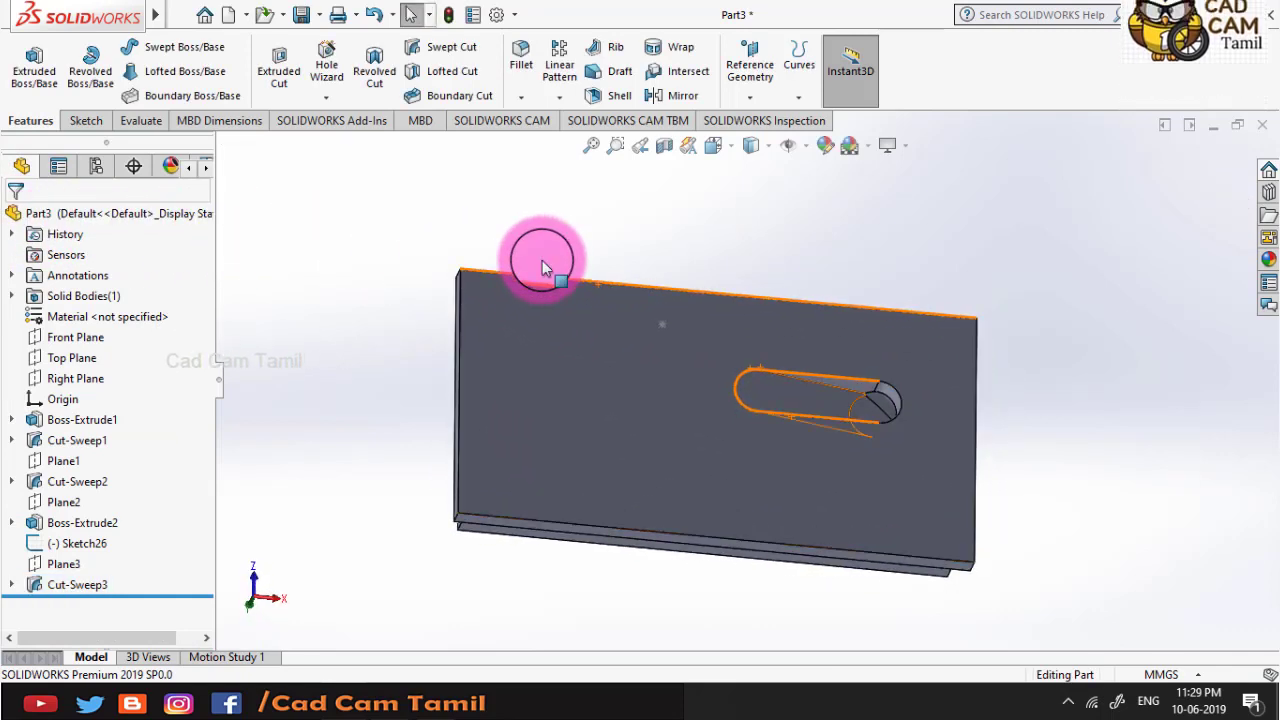
scroll(560, 272, down, 3)
scroll(764, 358, down, 3)
middle_drag(764, 358, 818, 380)
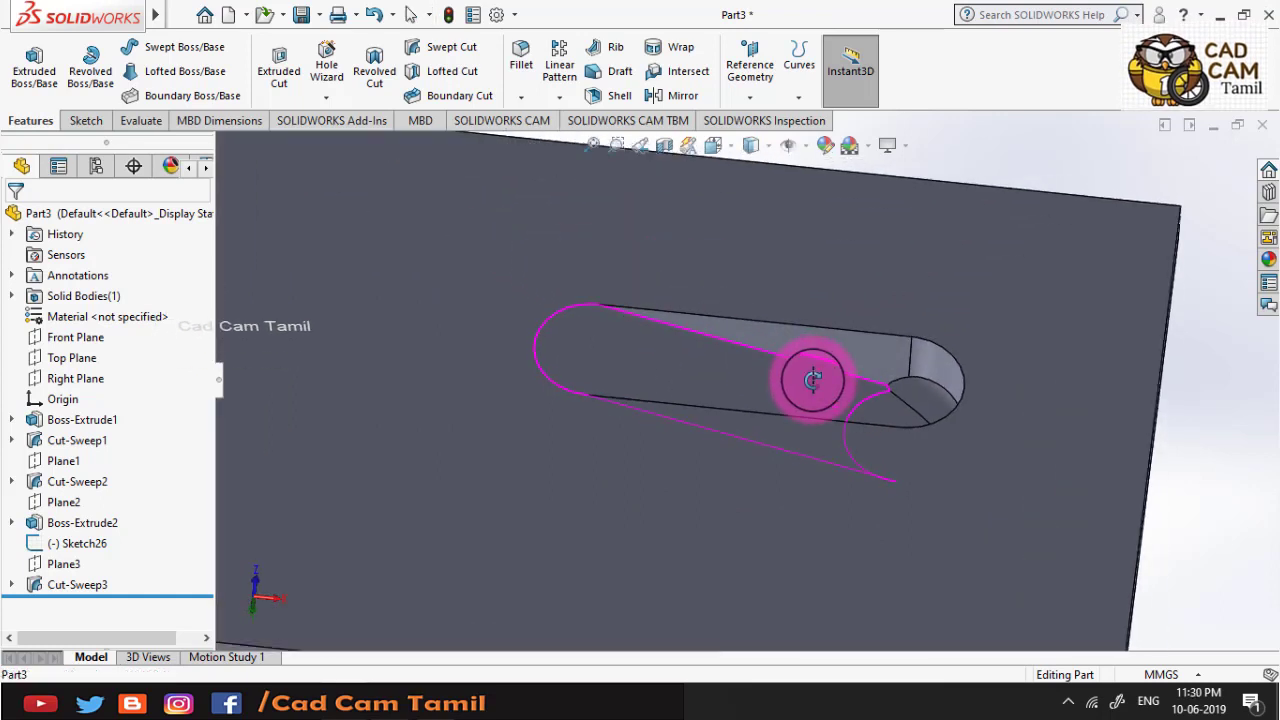
click(826, 363)
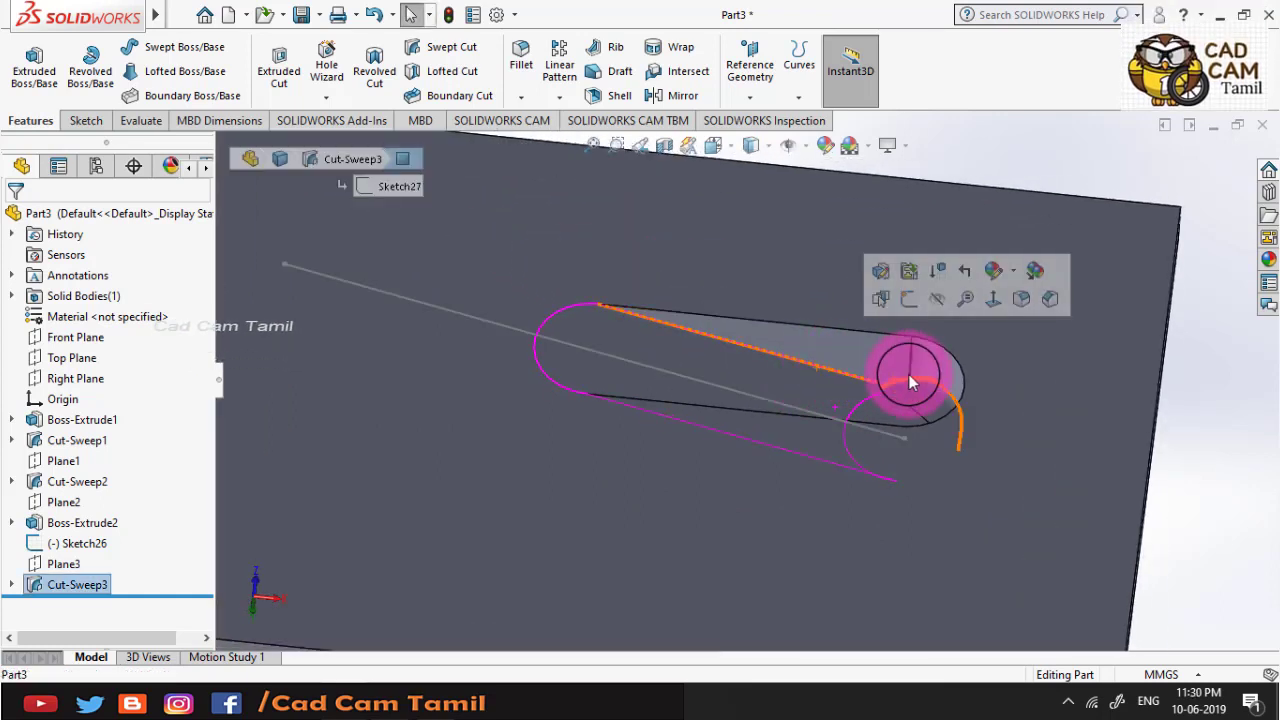
click(863, 411)
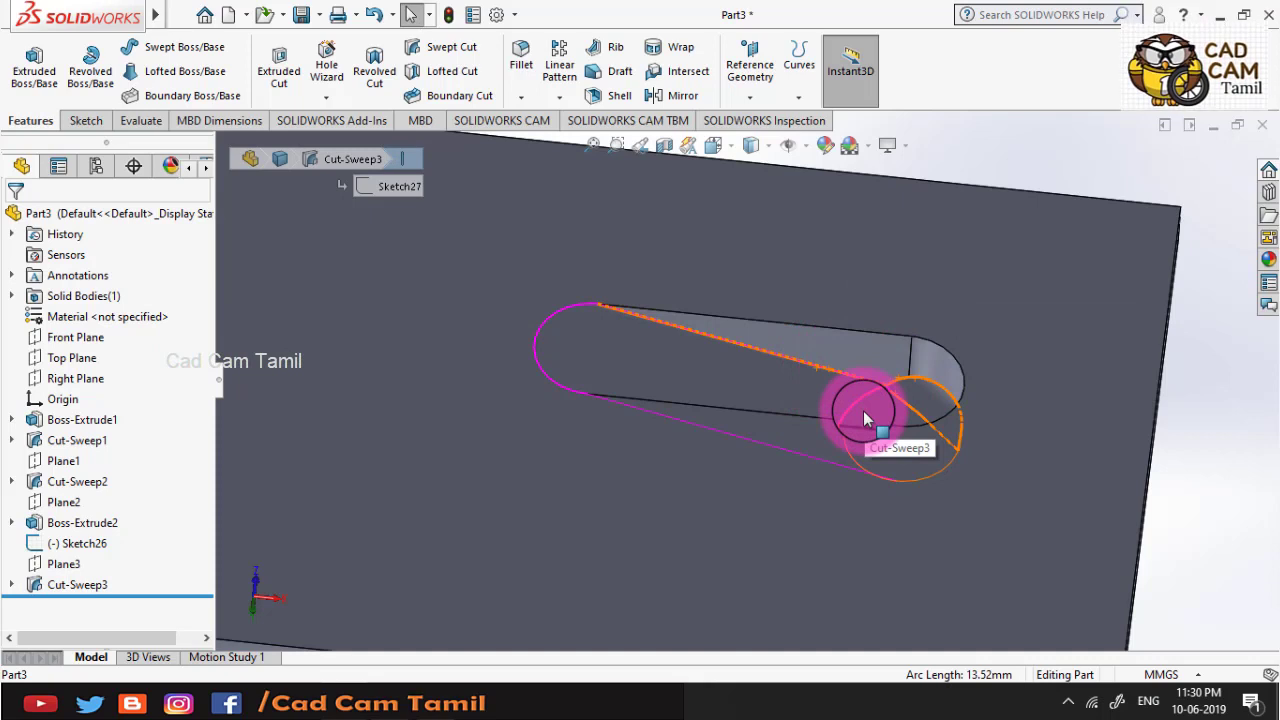
click(866, 419)
middle_drag(868, 421, 657, 381)
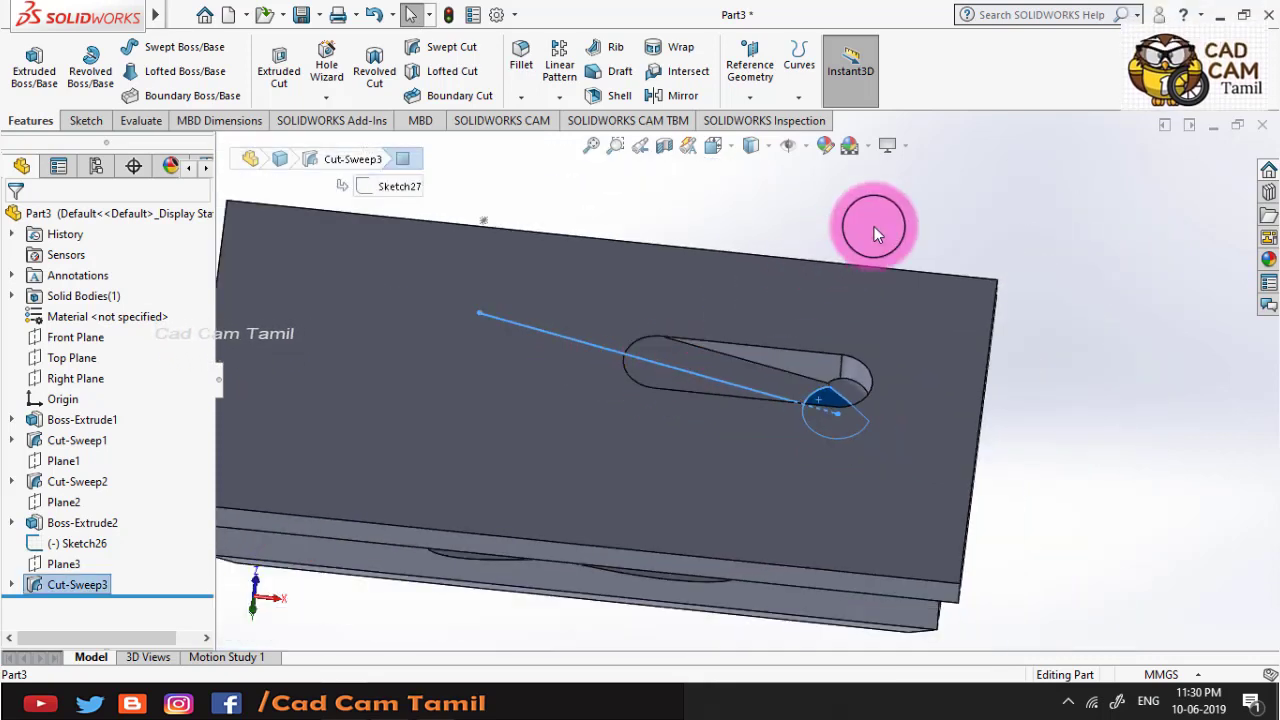
click(866, 223)
middle_drag(866, 223, 531, 375)
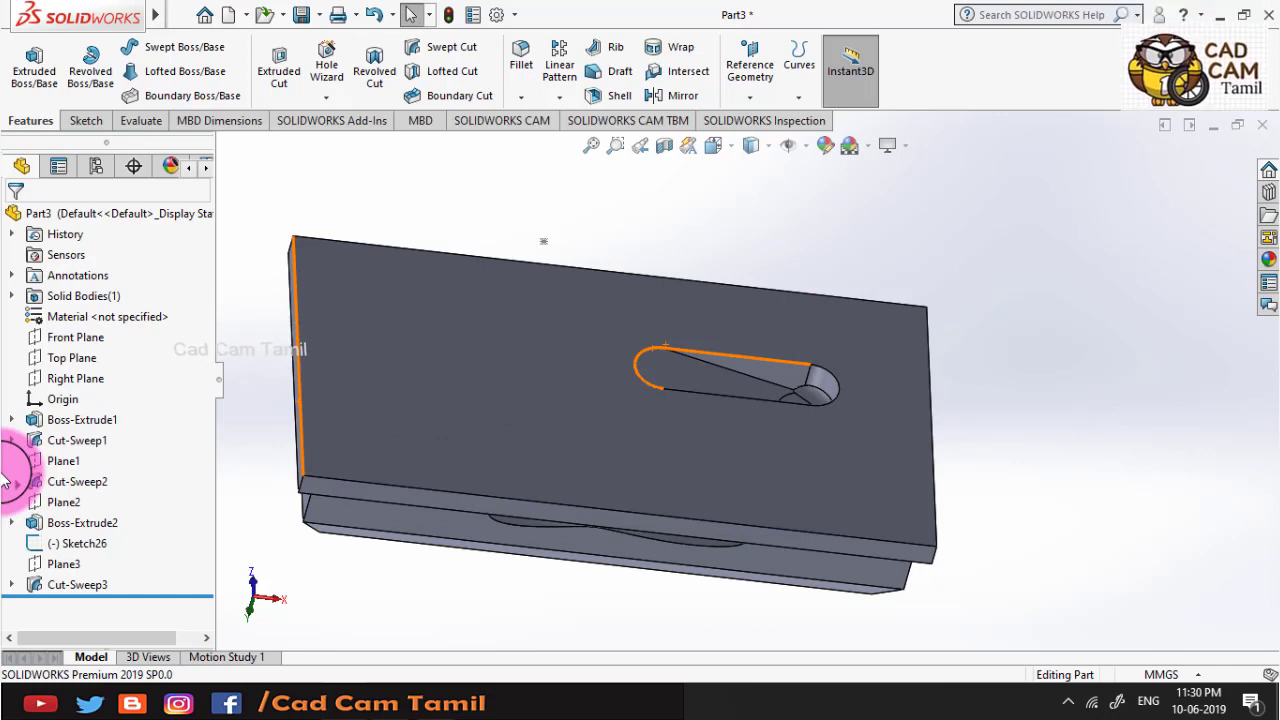
scroll(743, 383, up, 3)
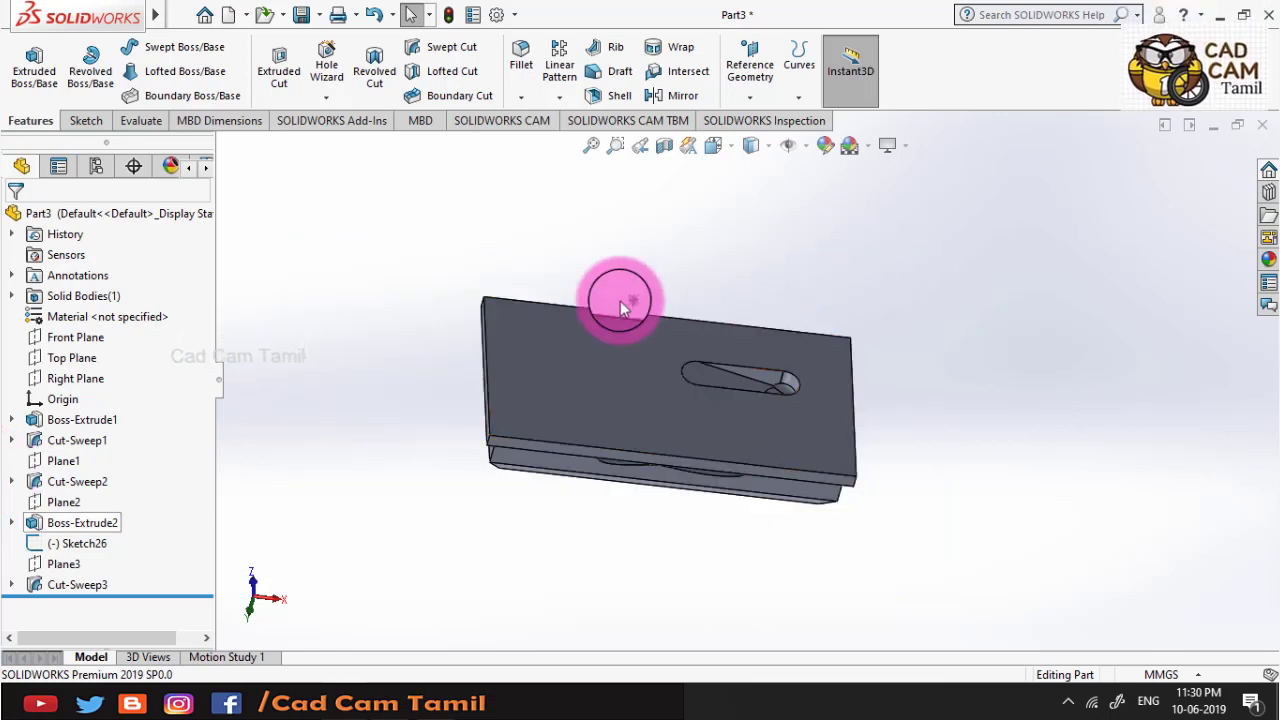
Delete Boss-Extrude1 together with all its dependent features
click(61, 423)
right_click(61, 423)
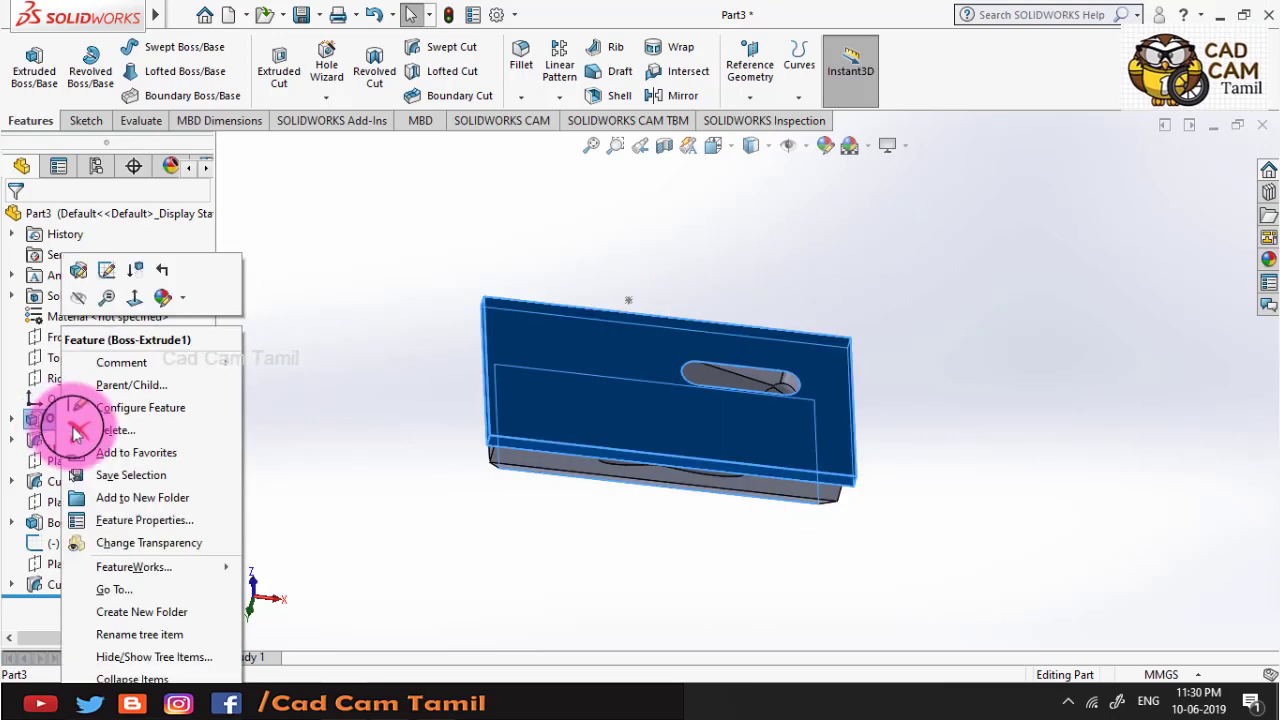
click(90, 428)
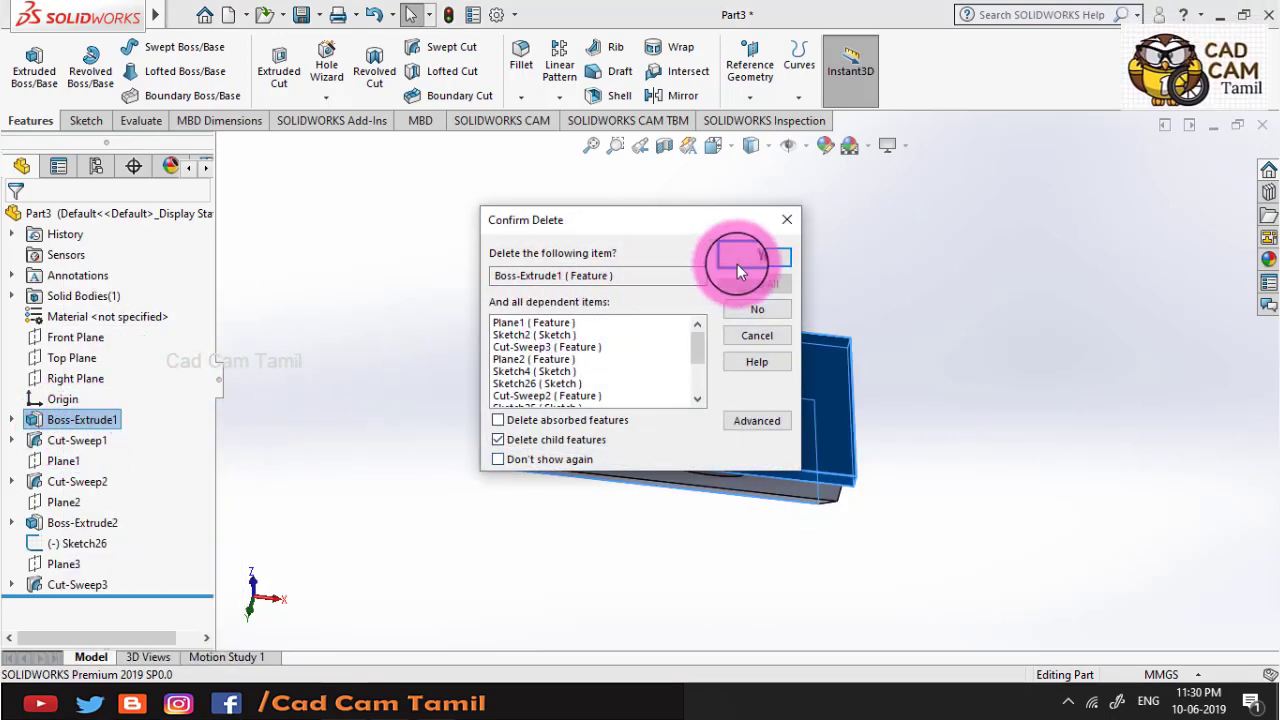
click(737, 259)
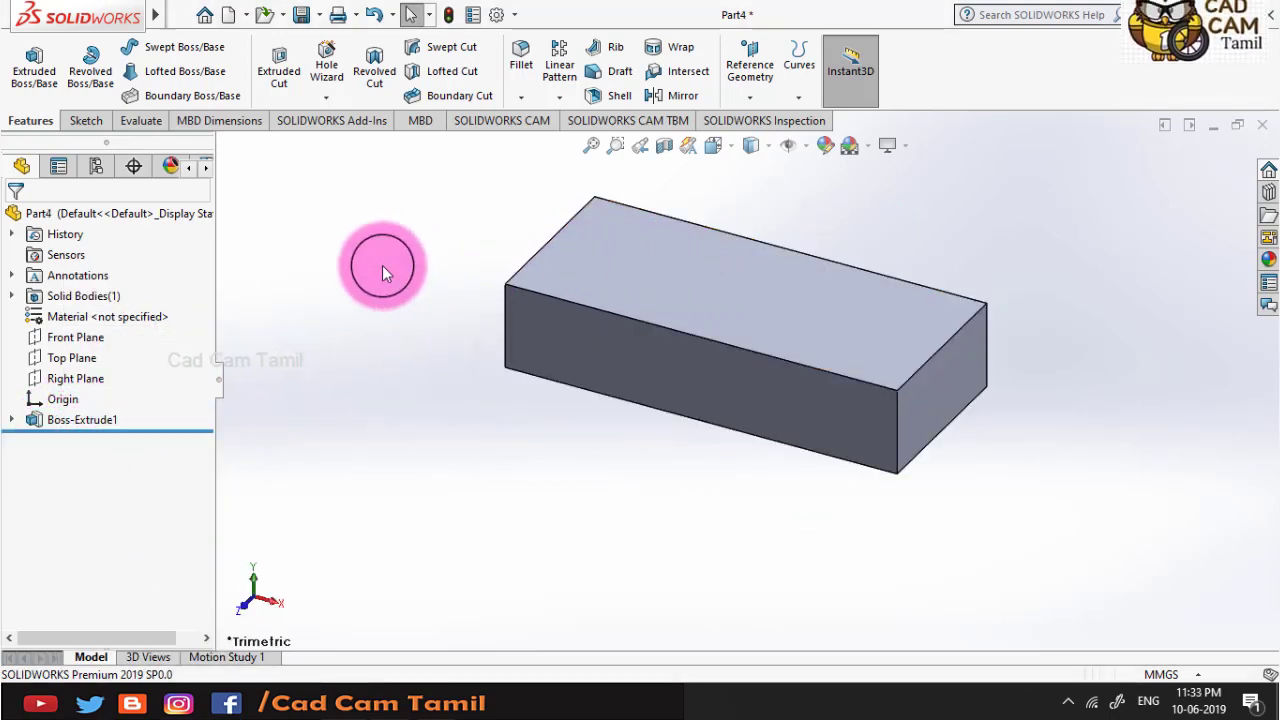
Create Plane1 10 mm below the top face with flipped offset, and start a sketch on it
click(691, 252)
click(750, 103)
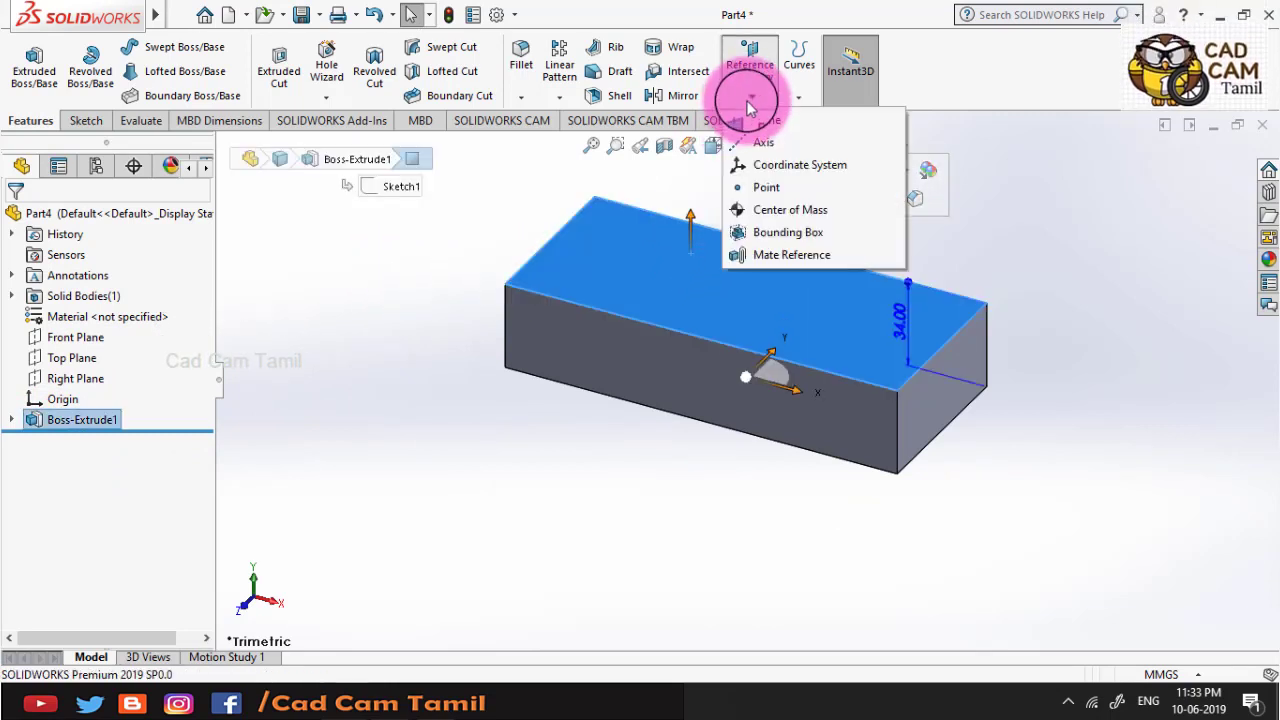
click(750, 124)
click(746, 262)
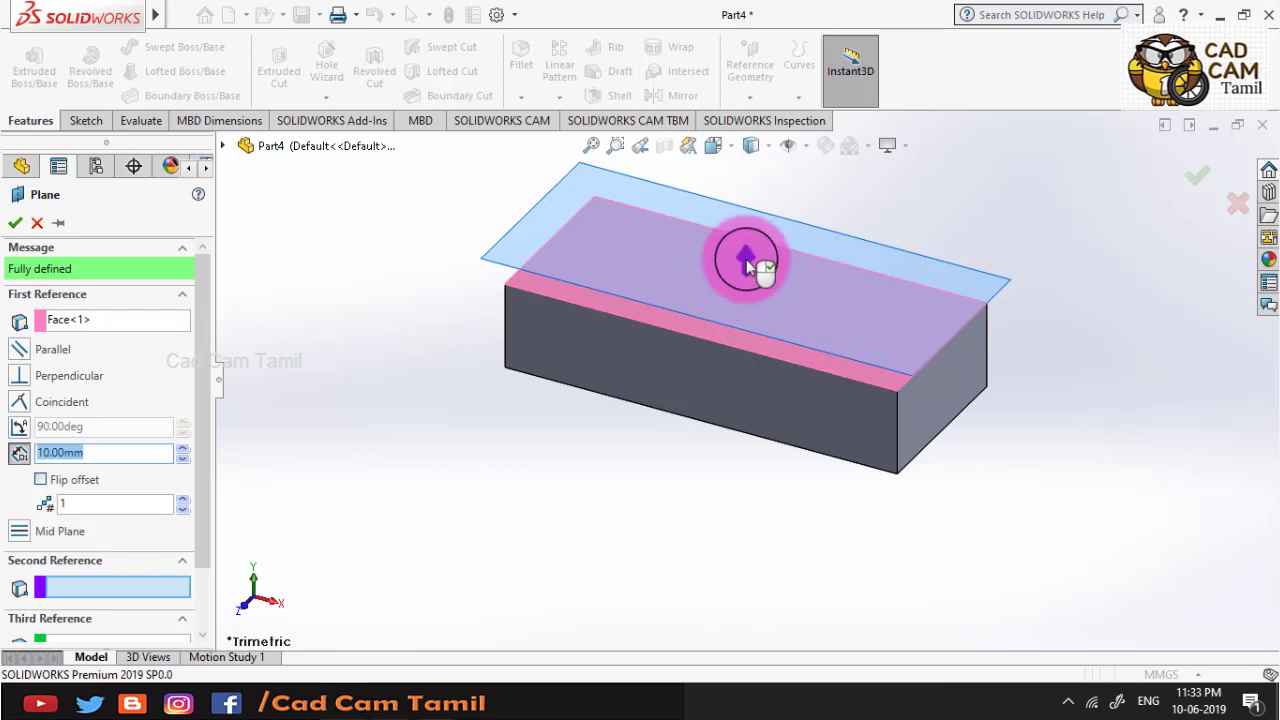
click(49, 477)
click(1190, 186)
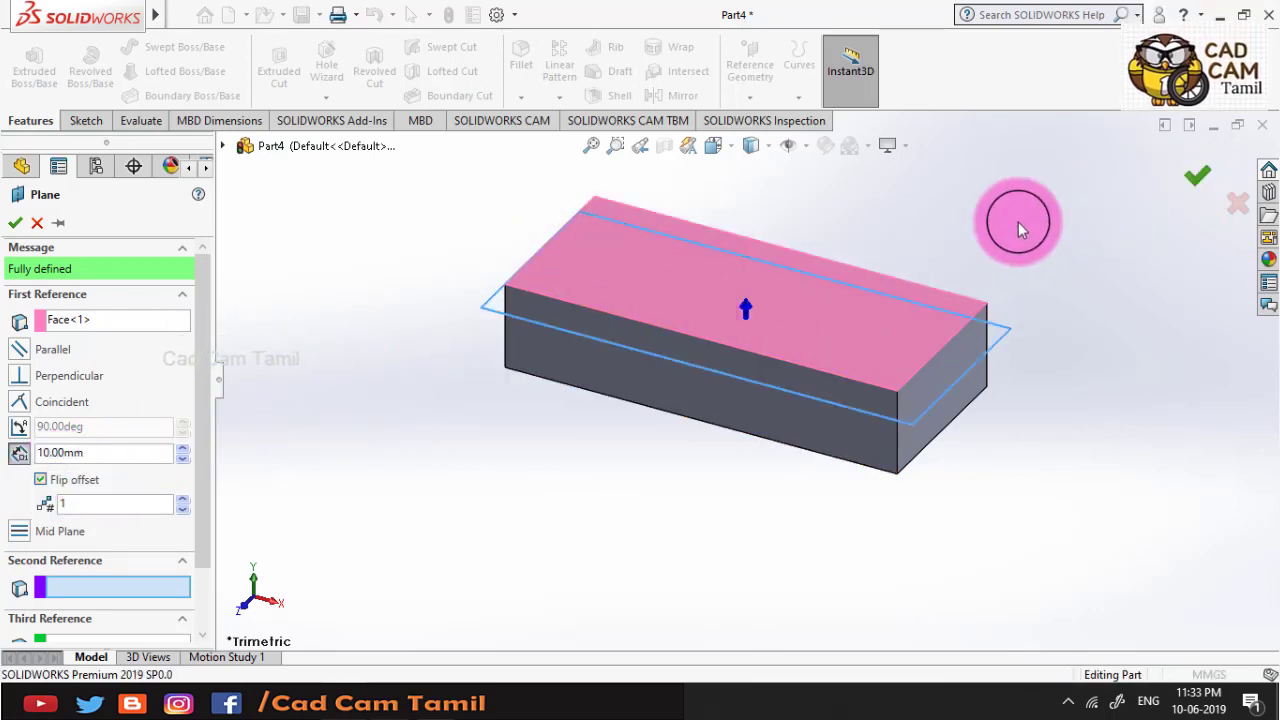
click(545, 321)
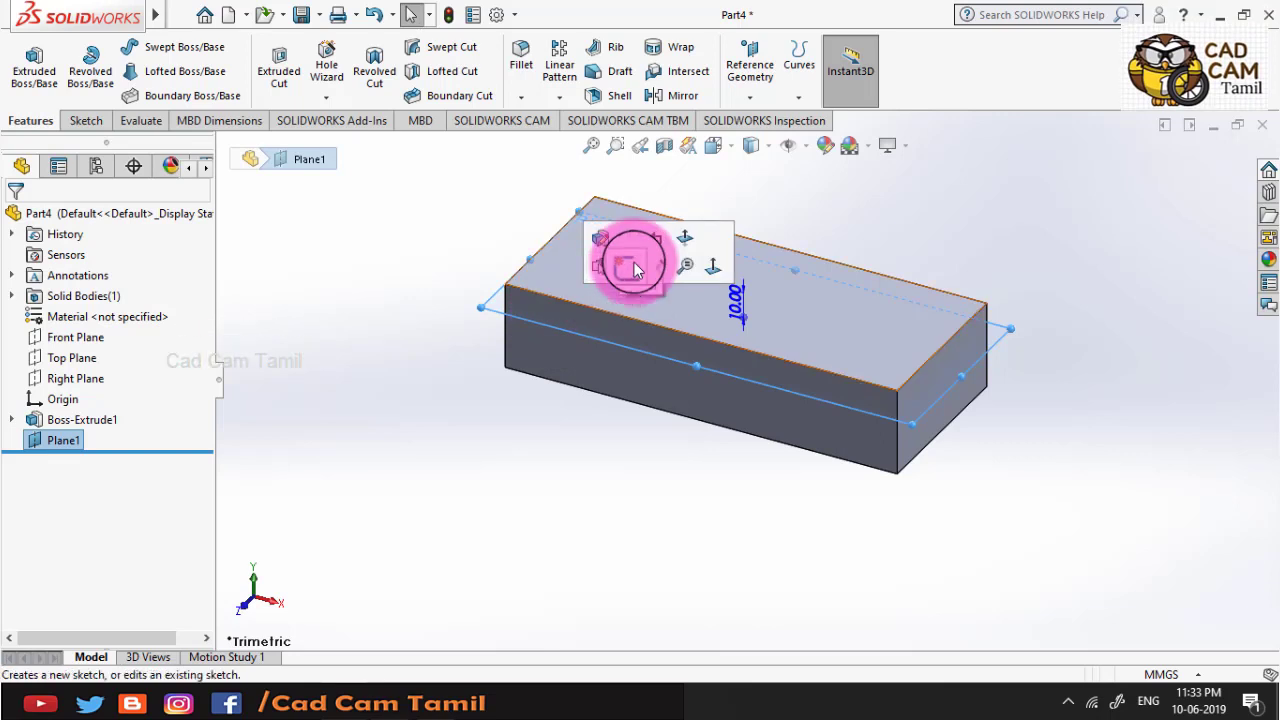
click(633, 268)
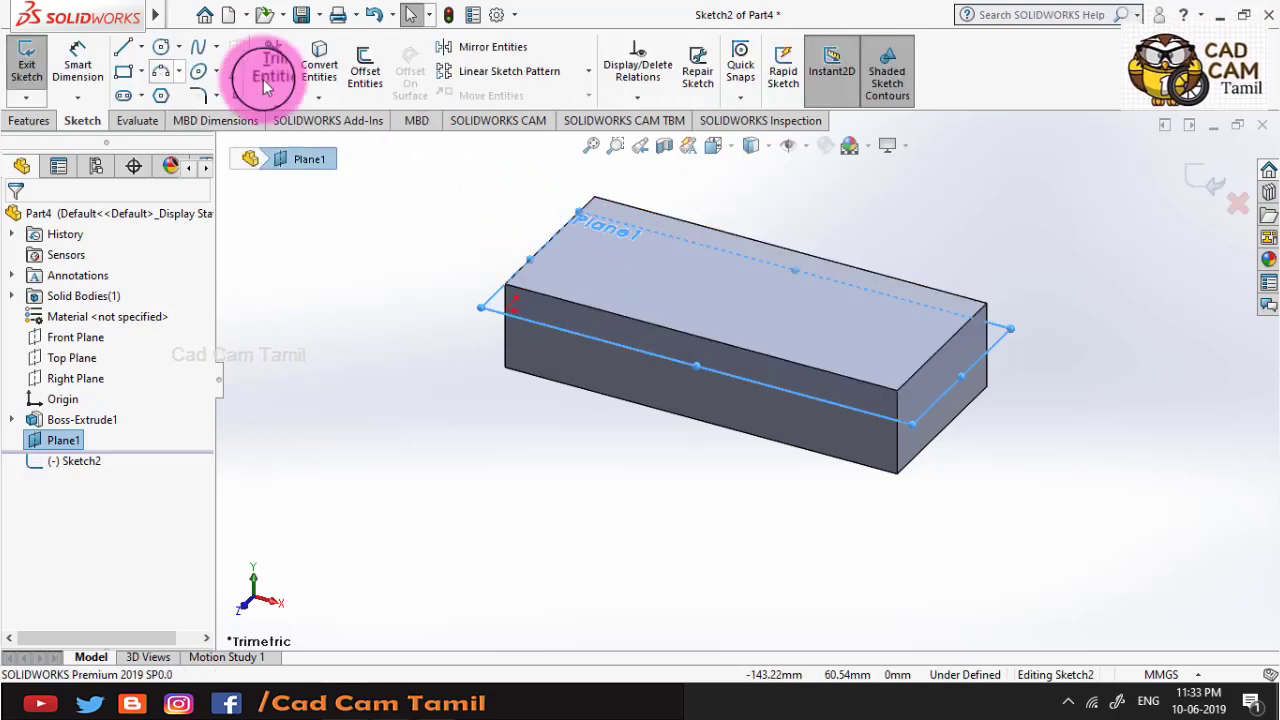
Draw an eight-point wavy spline across the block, extending past its ends, and exit the sketch
click(201, 55)
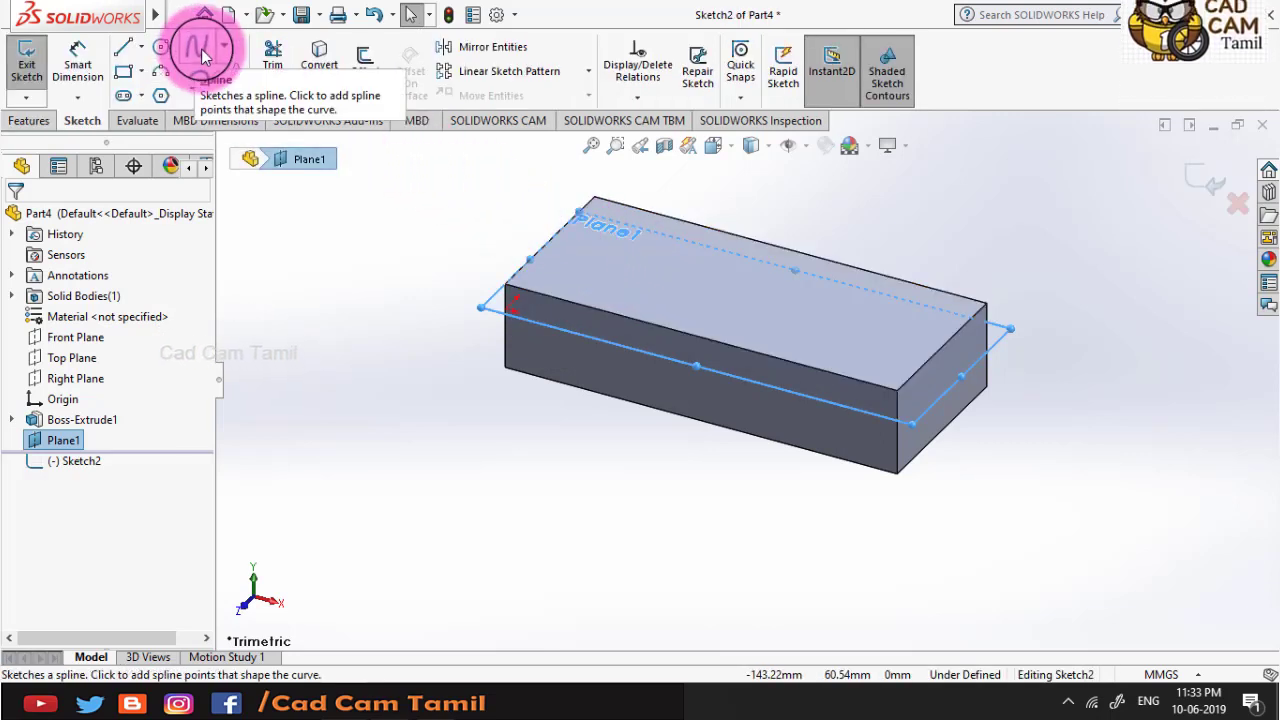
middle_drag(560, 260, 512, 231)
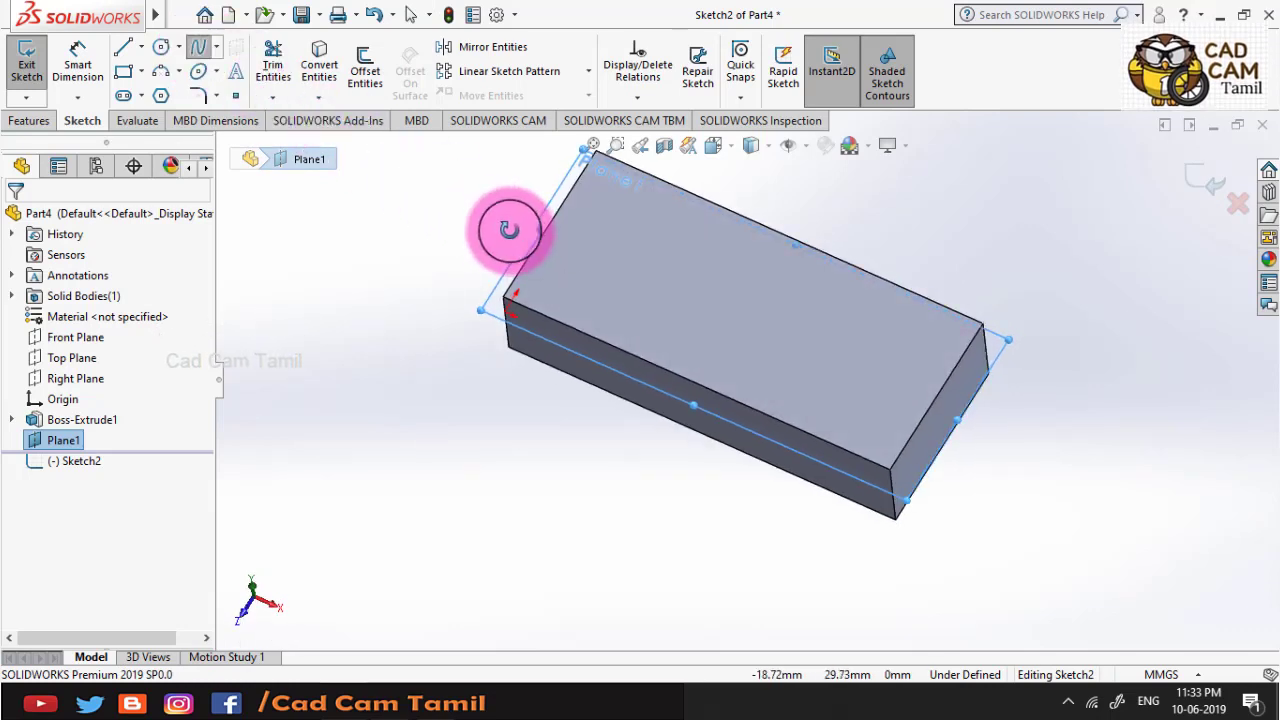
click(431, 204)
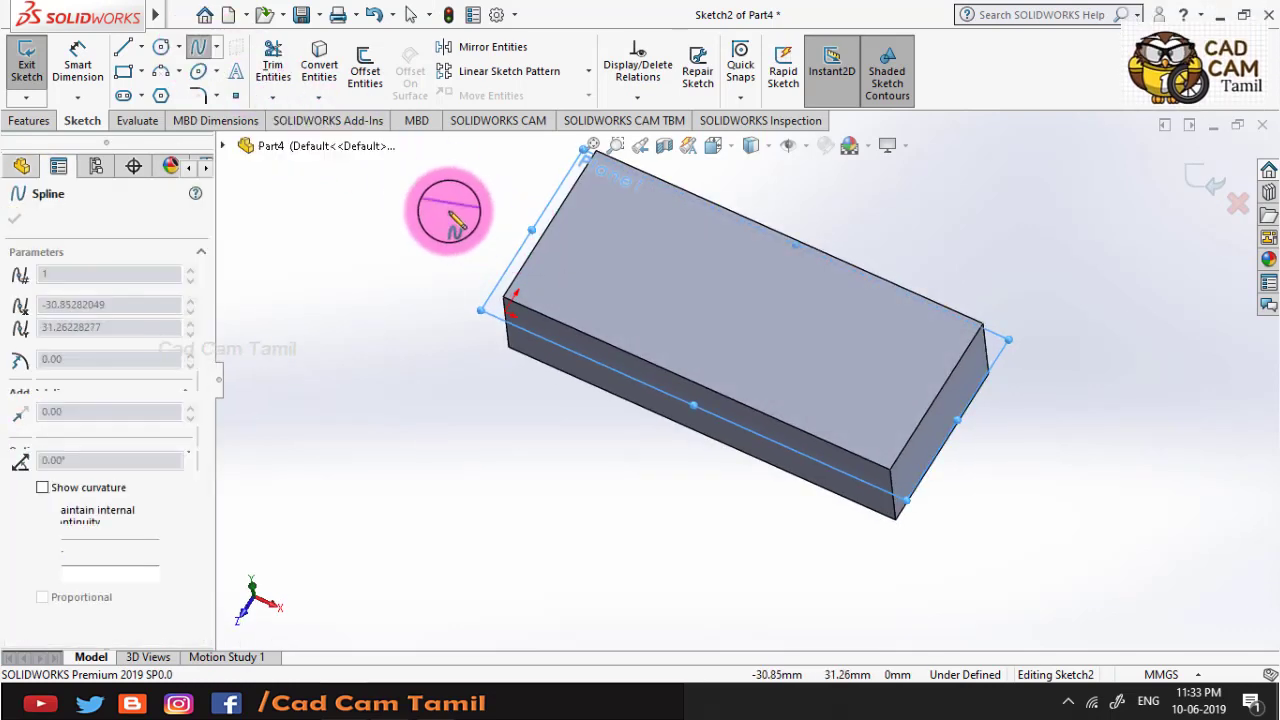
click(592, 280)
click(817, 369)
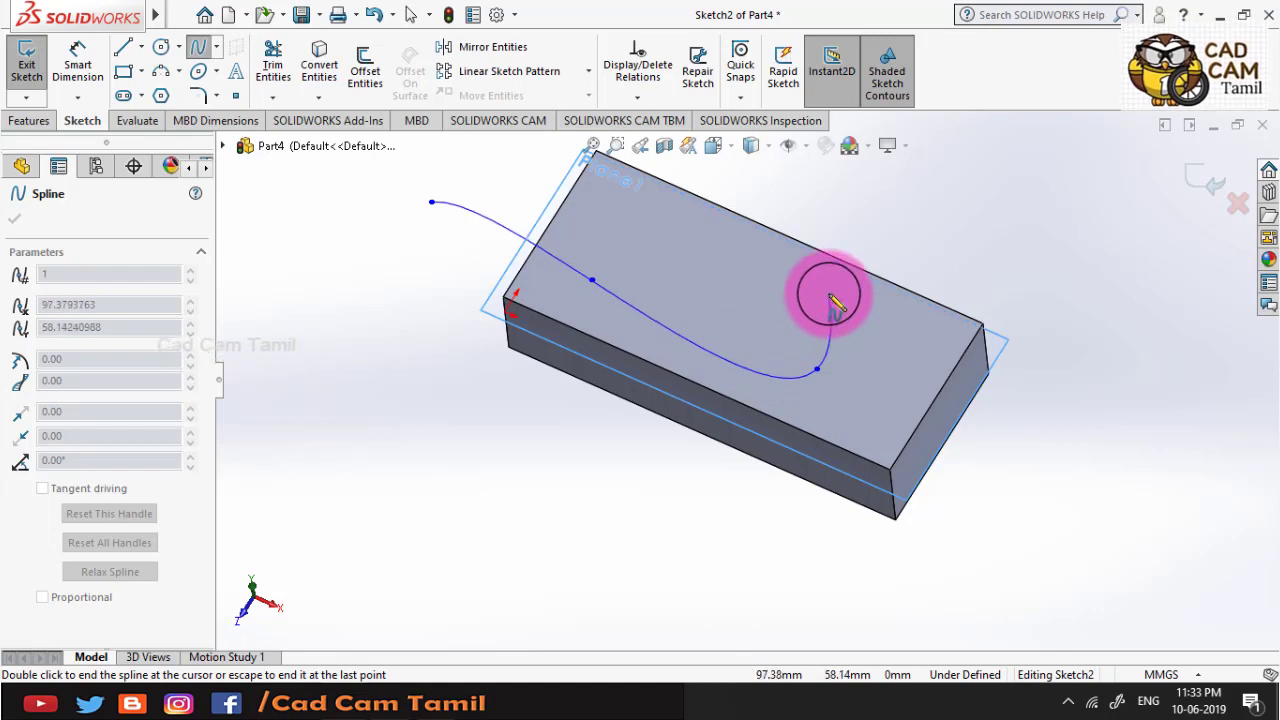
click(829, 293)
click(734, 320)
click(663, 242)
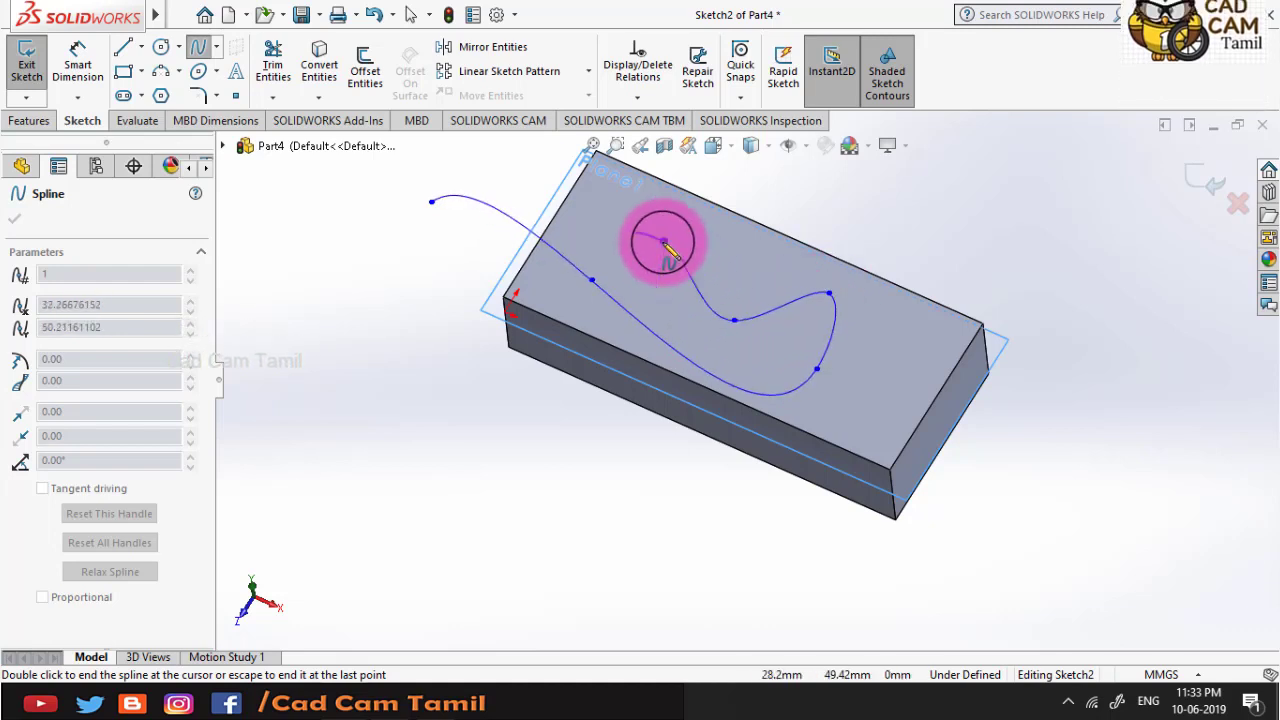
click(593, 223)
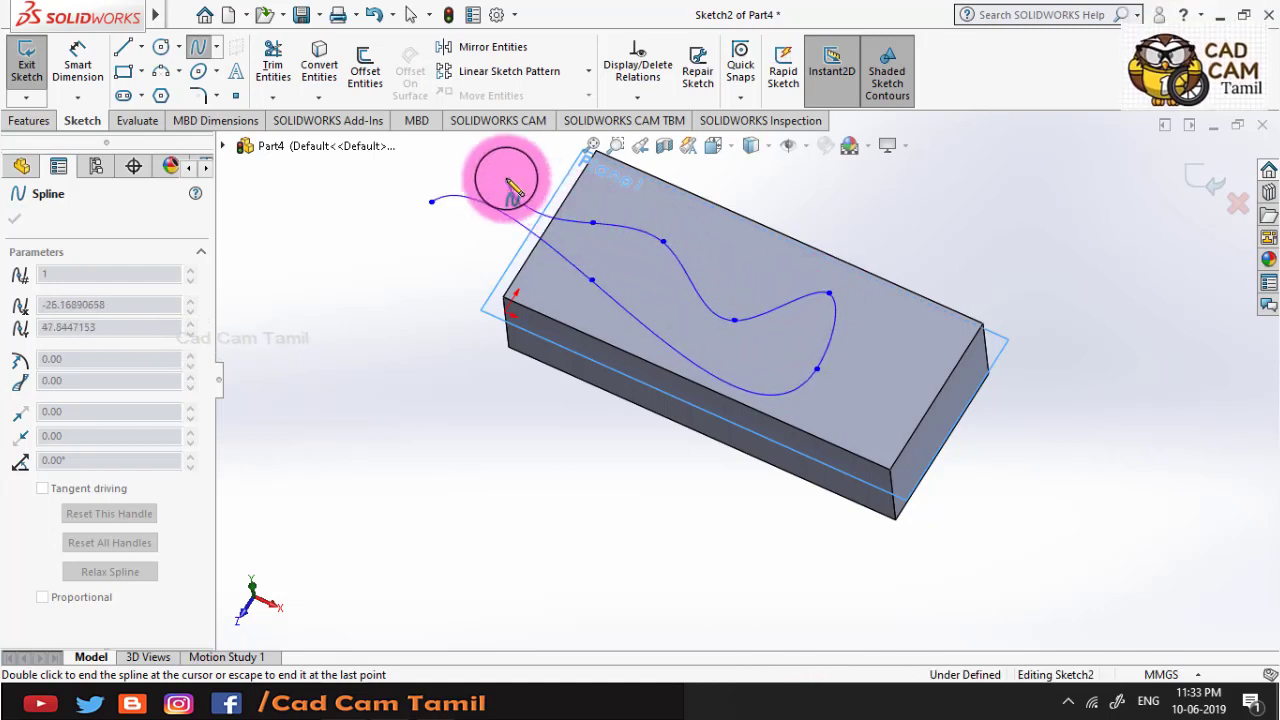
click(507, 180)
right_click(401, 214)
click(405, 232)
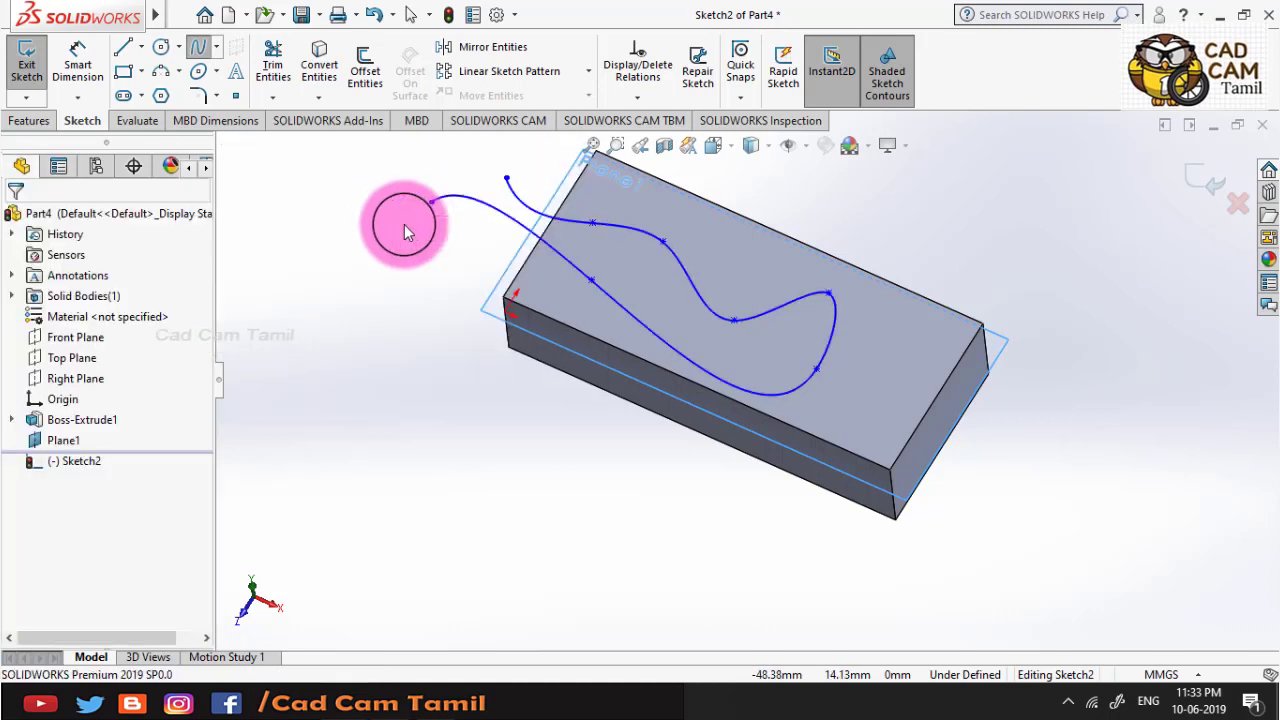
middle_drag(420, 240, 591, 347)
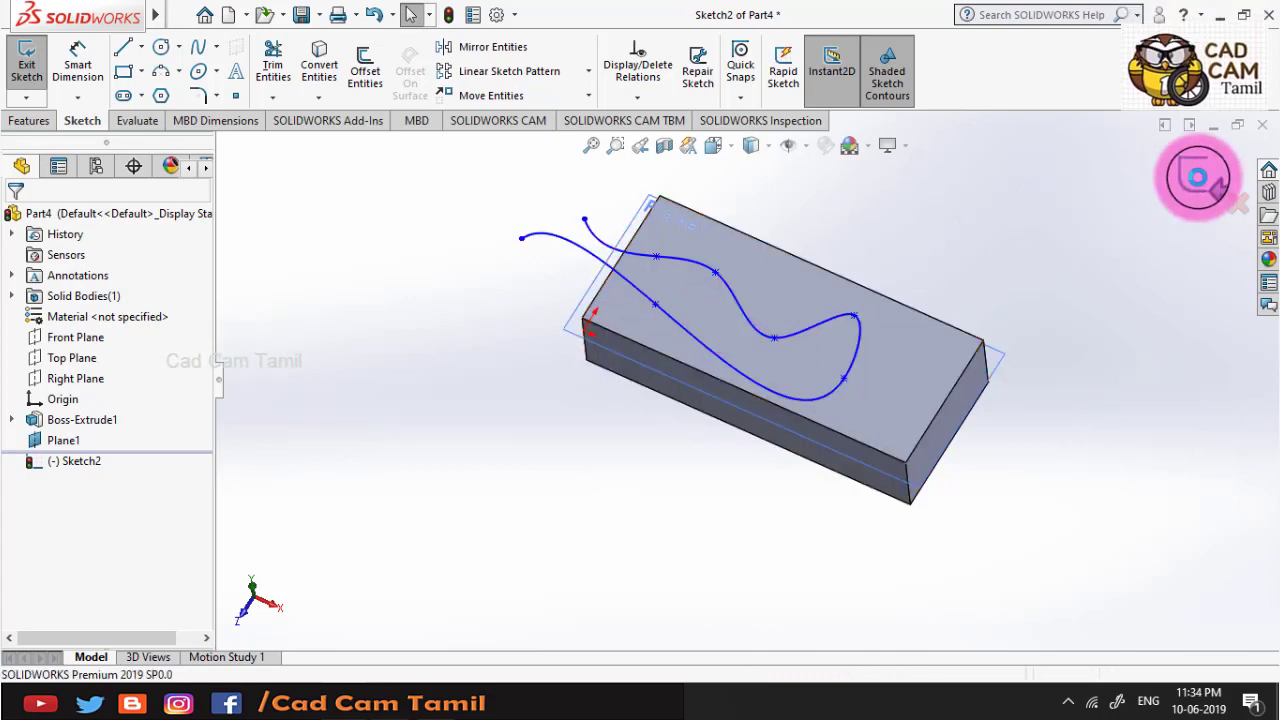
click(1197, 177)
Start a sketch on the block's side face, viewed normal to it
middle_drag(576, 401, 789, 334)
click(789, 334)
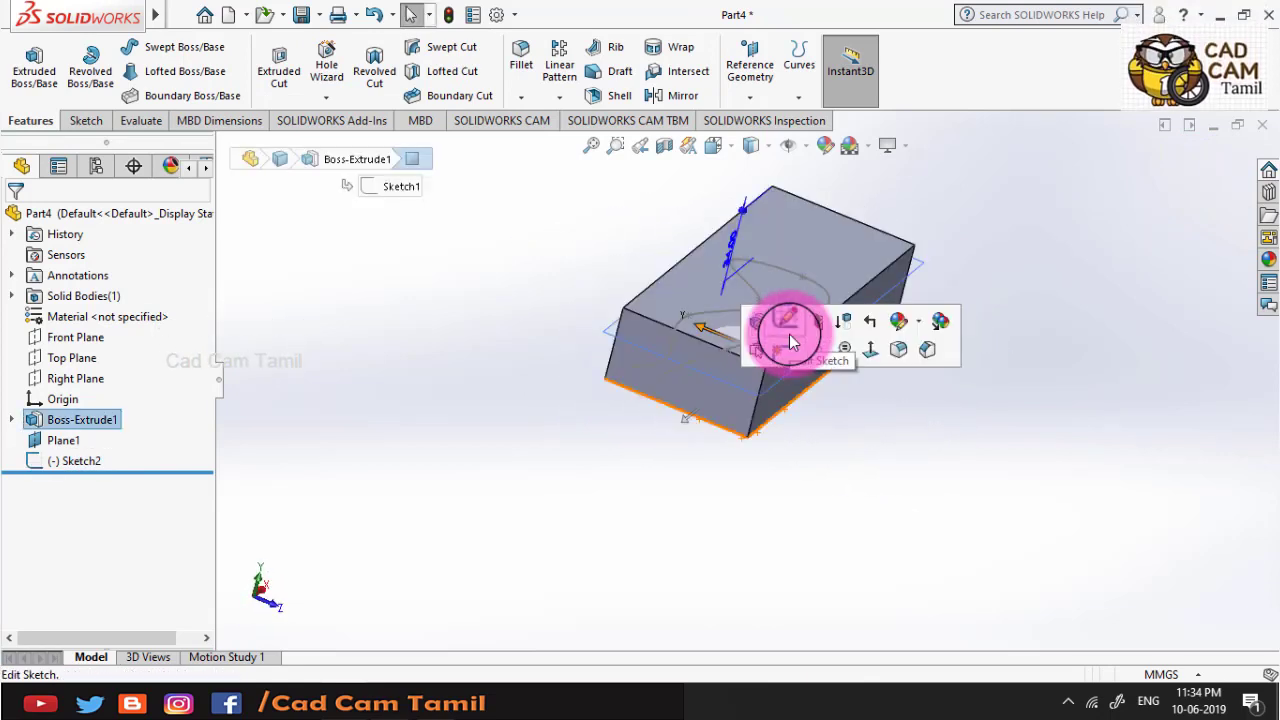
click(789, 334)
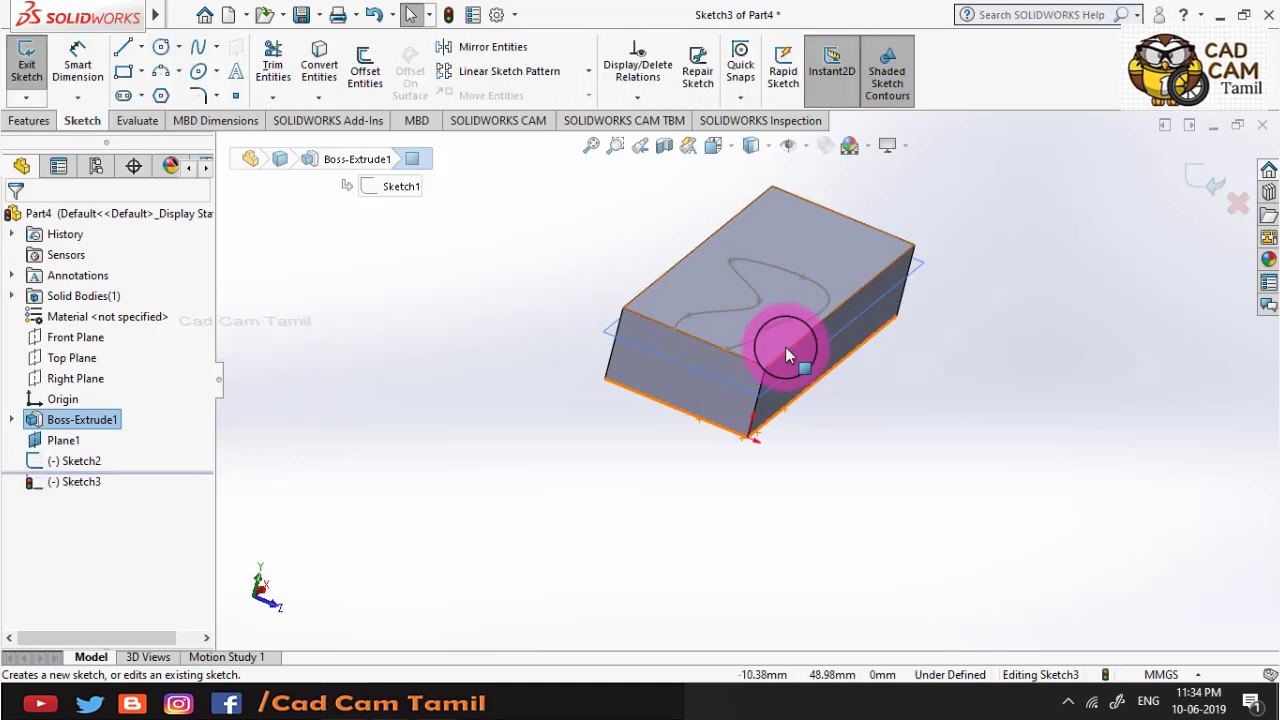
click(785, 347)
key(space)
click(822, 249)
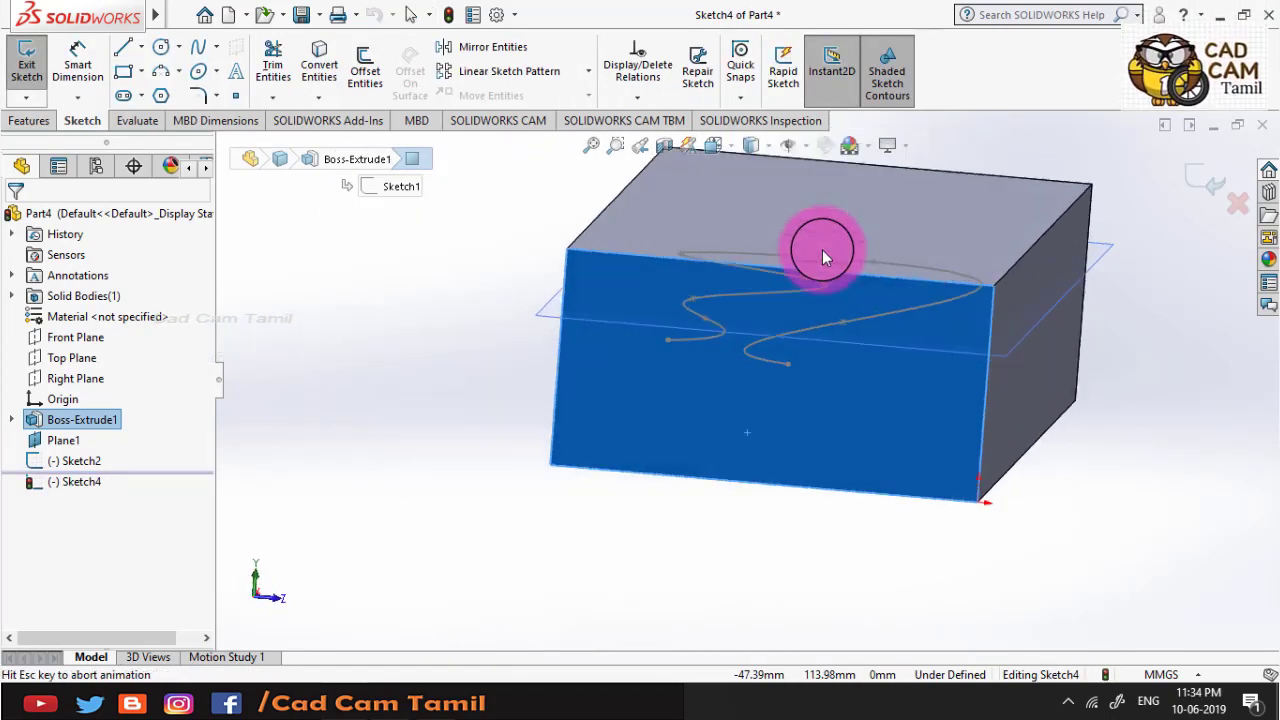
Draw a hexagon centred where the spline starts and exit the sketch as Sketch4
click(165, 96)
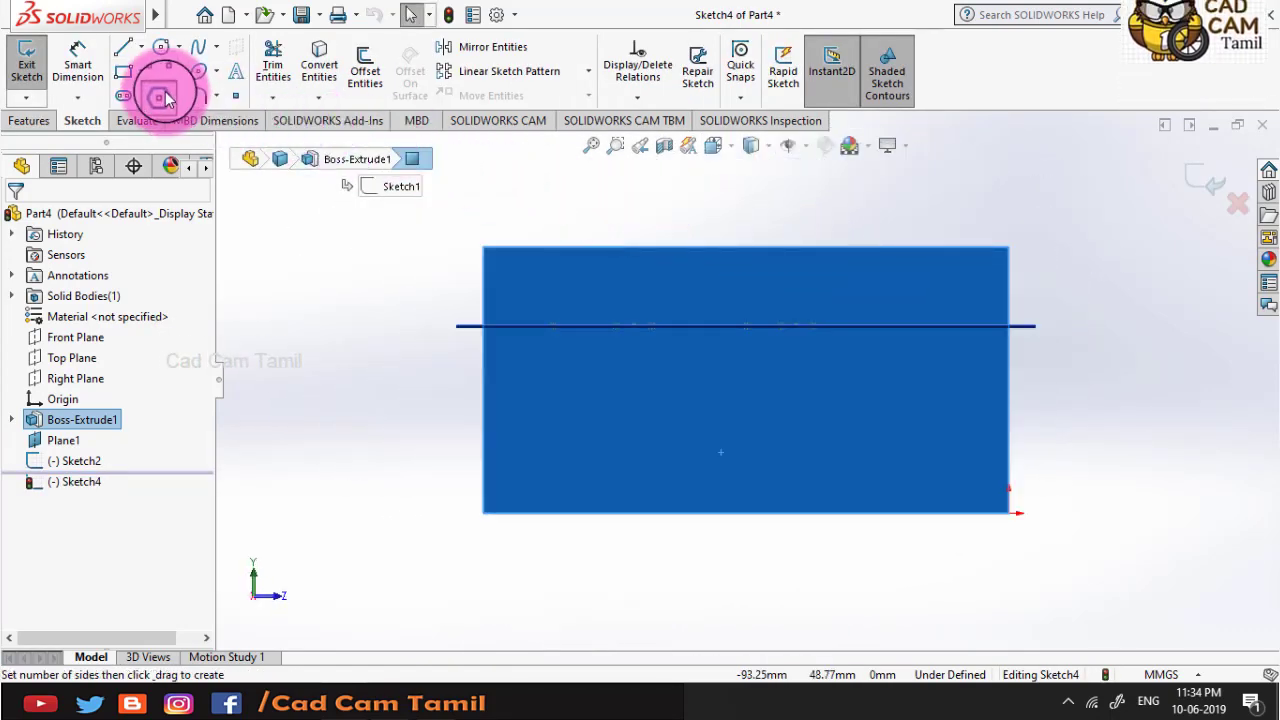
drag(630, 400, 566, 395)
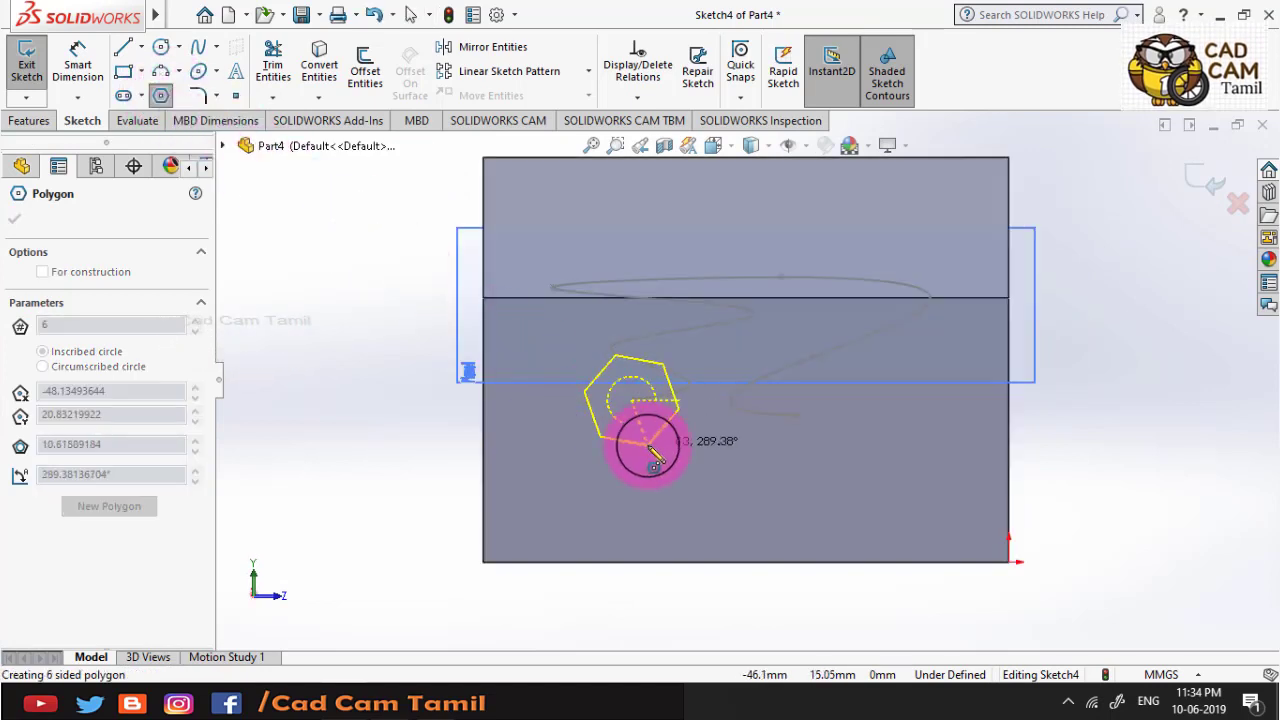
drag(652, 455, 675, 430)
click(1205, 180)
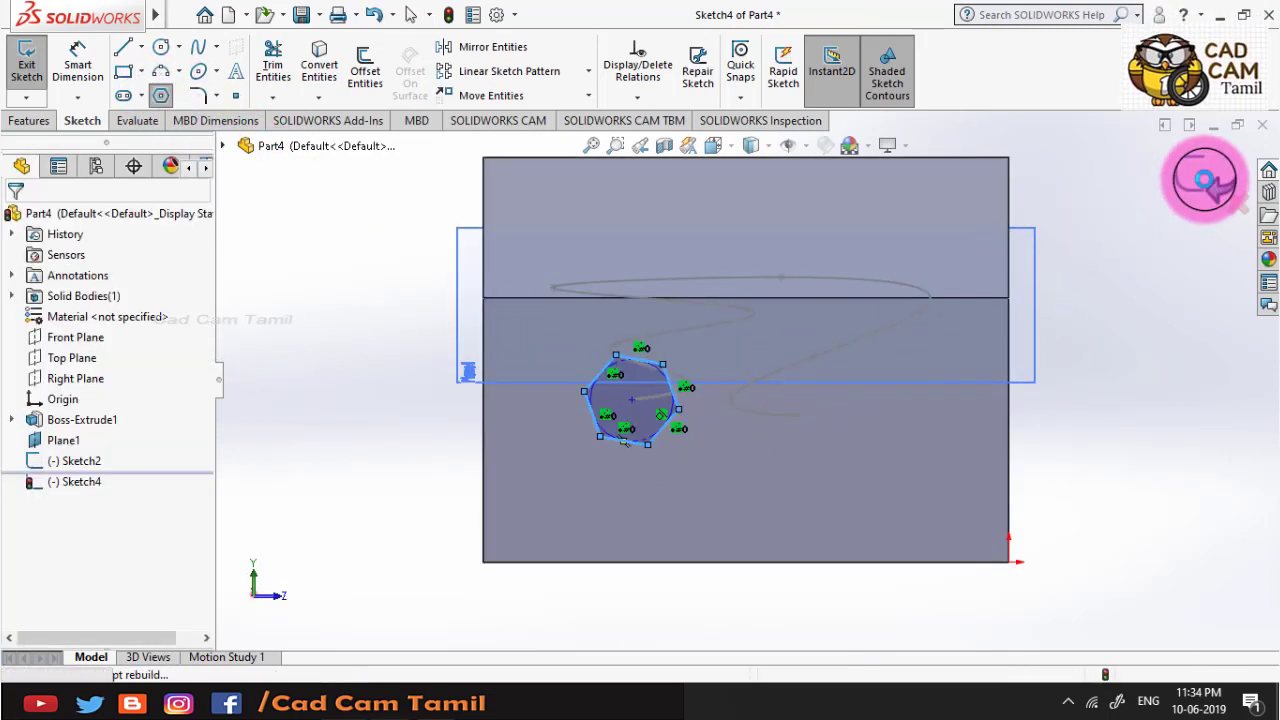
click(1205, 180)
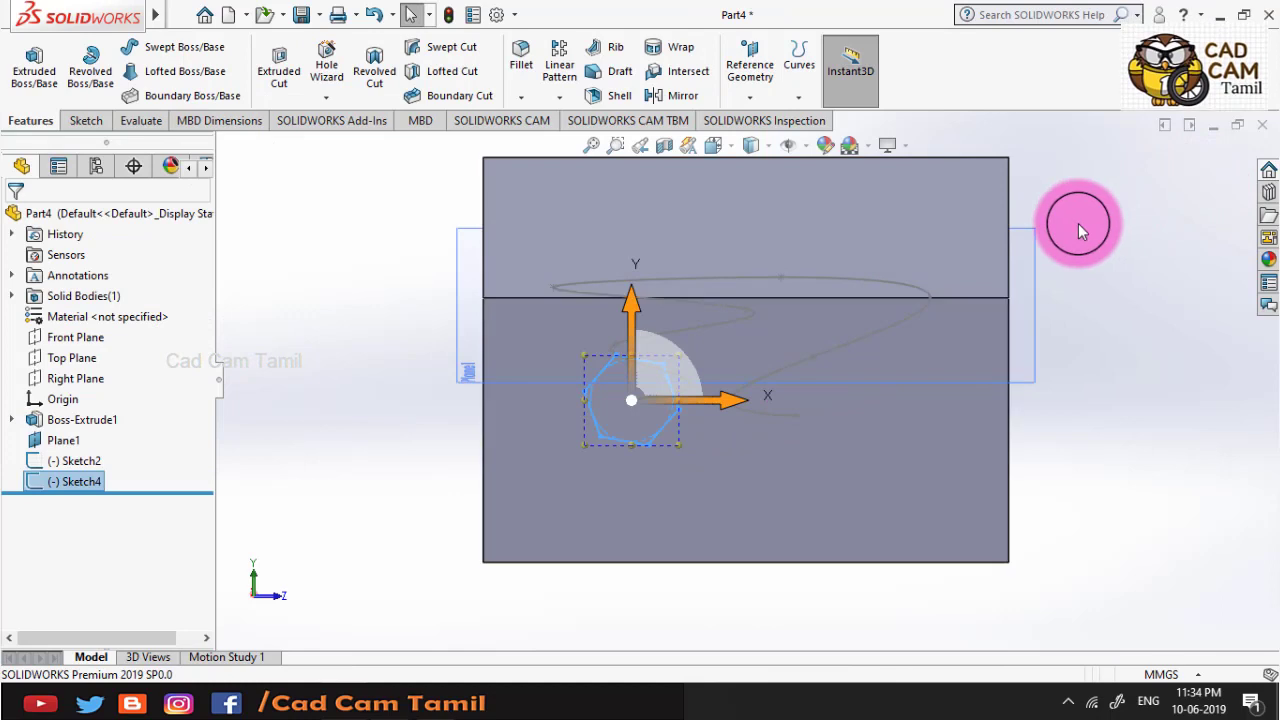
middle_drag(1078, 223, 695, 236)
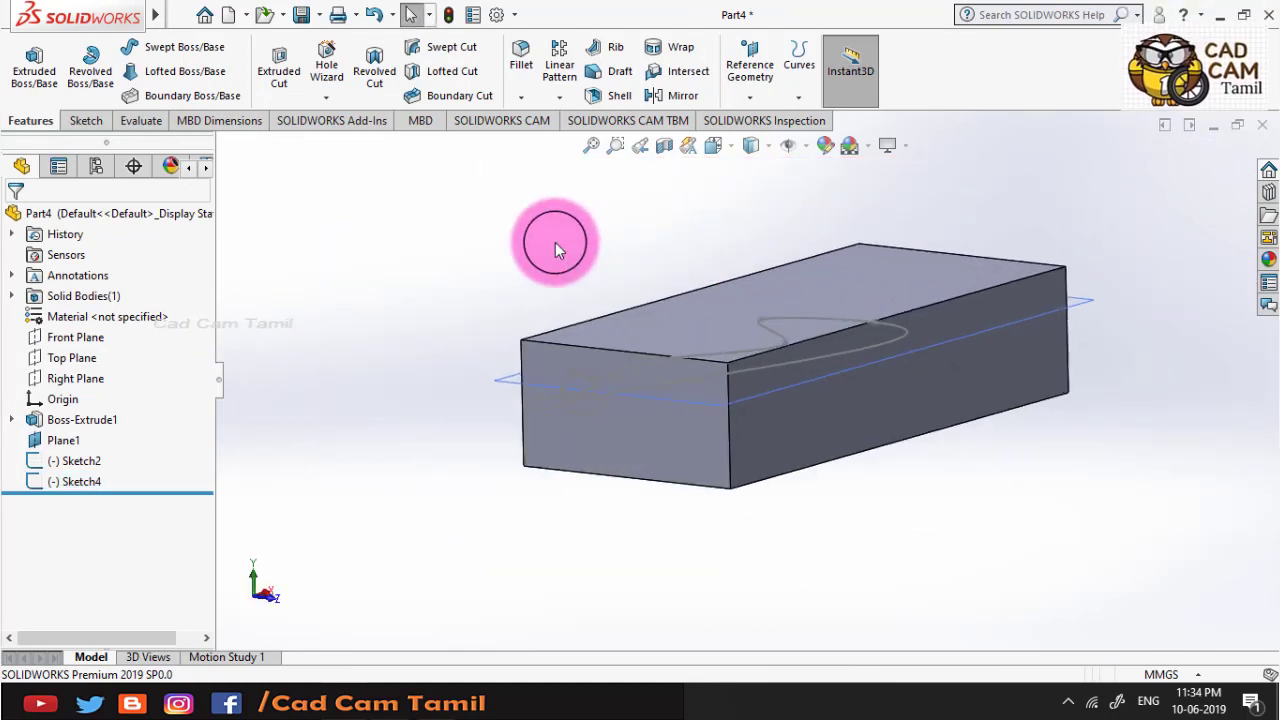
Swept-cut the Sketch4 hexagon along the Sketch2 spline, leaving six-sided openings through the block
click(454, 44)
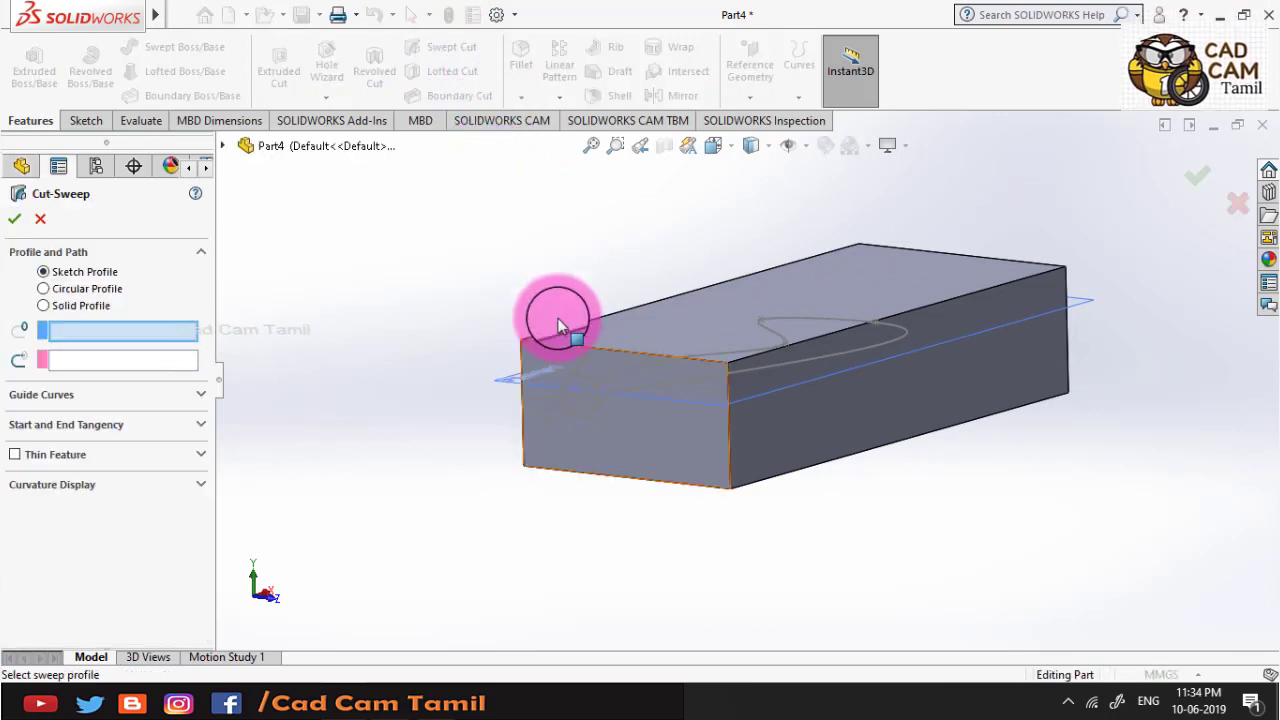
click(581, 382)
click(603, 386)
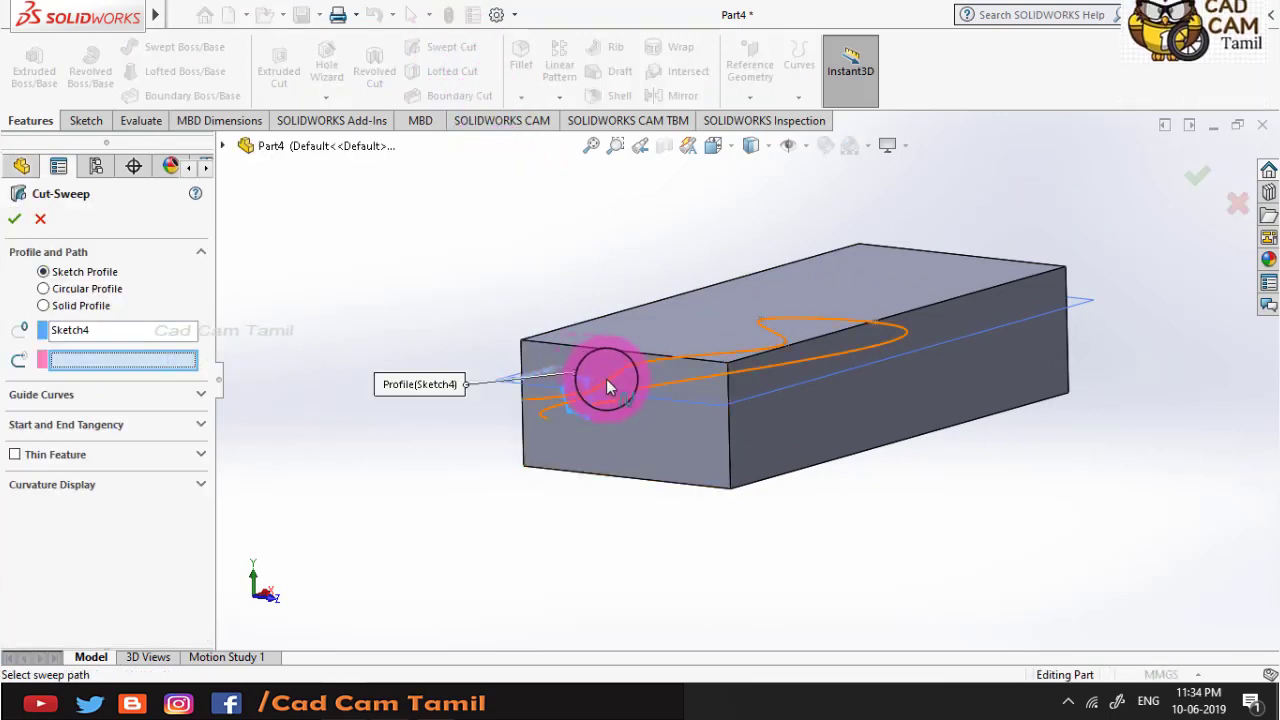
right_click(606, 379)
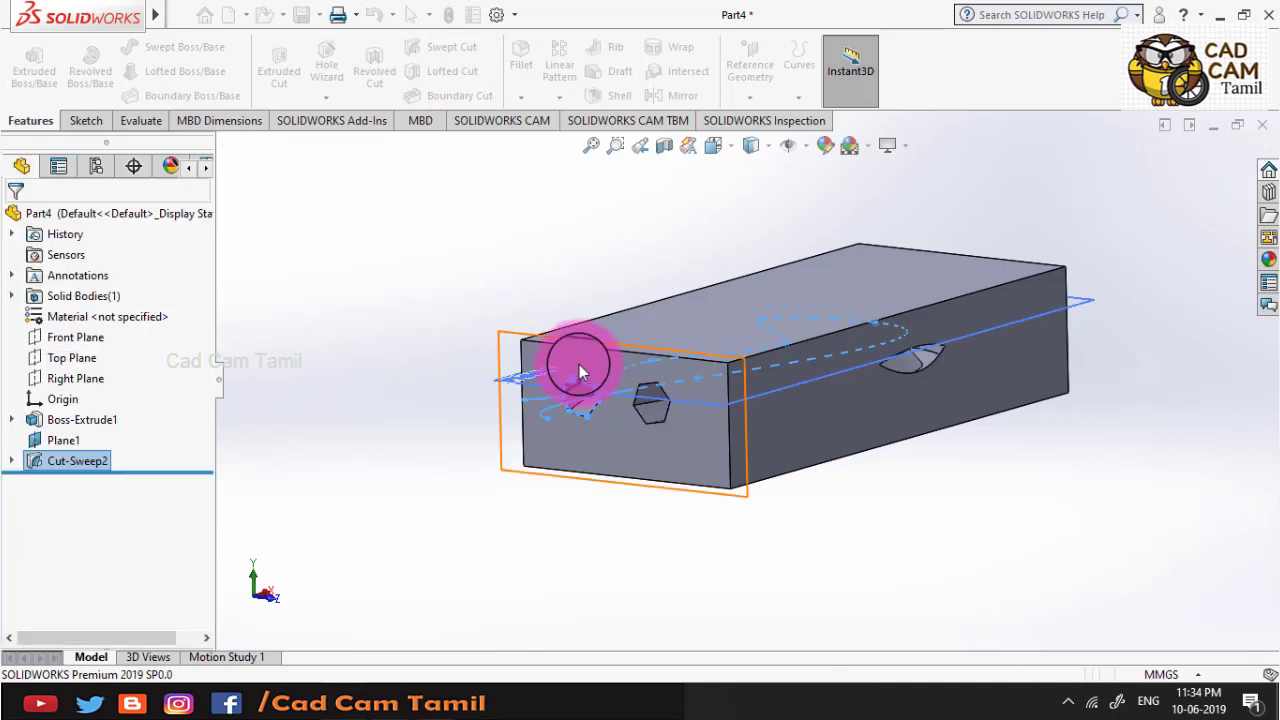
middle_drag(483, 312, 482, 306)
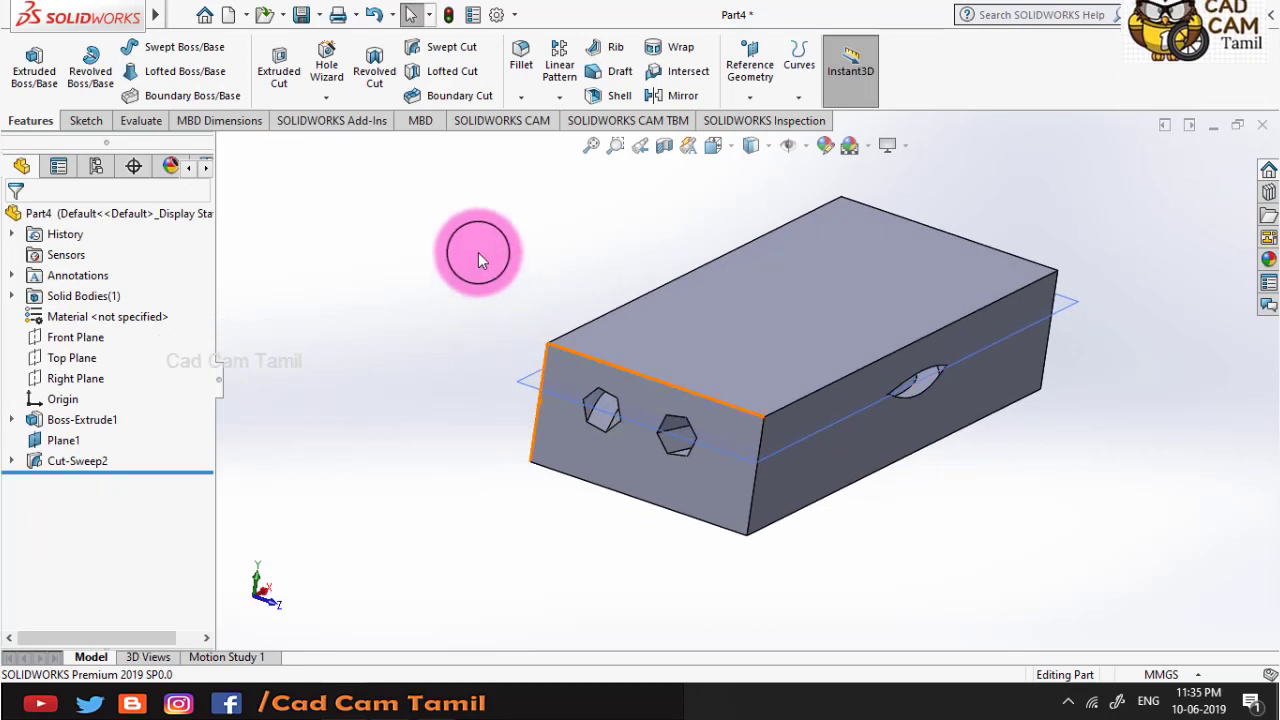
Apply a section view to Part4, exposing the wavy hexagonal channel inside the block
click(665, 146)
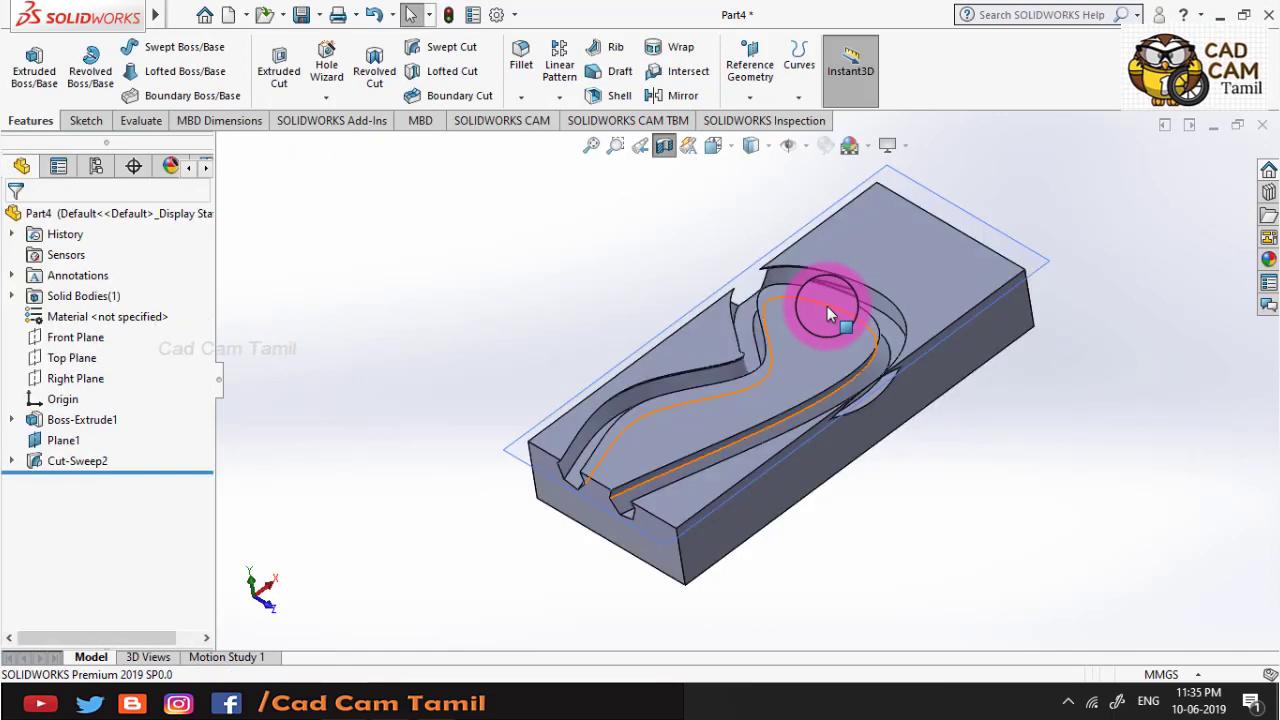